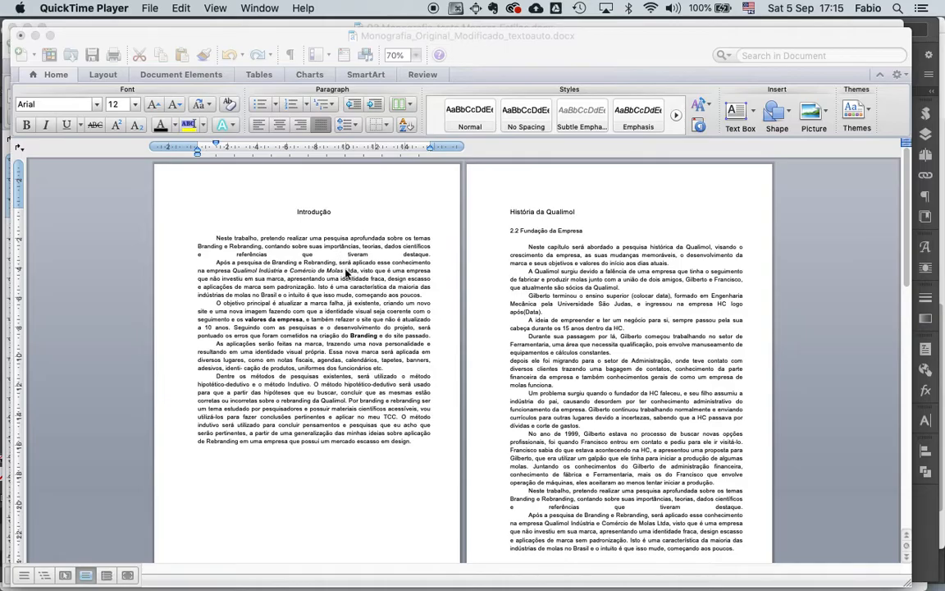
Step: Zoom in on the Introdução page to 108% and examine the italic company name and the bold "valores da empresa"
click(846, 572)
drag(846, 572, 856, 581)
drag(347, 334, 455, 332)
click(442, 333)
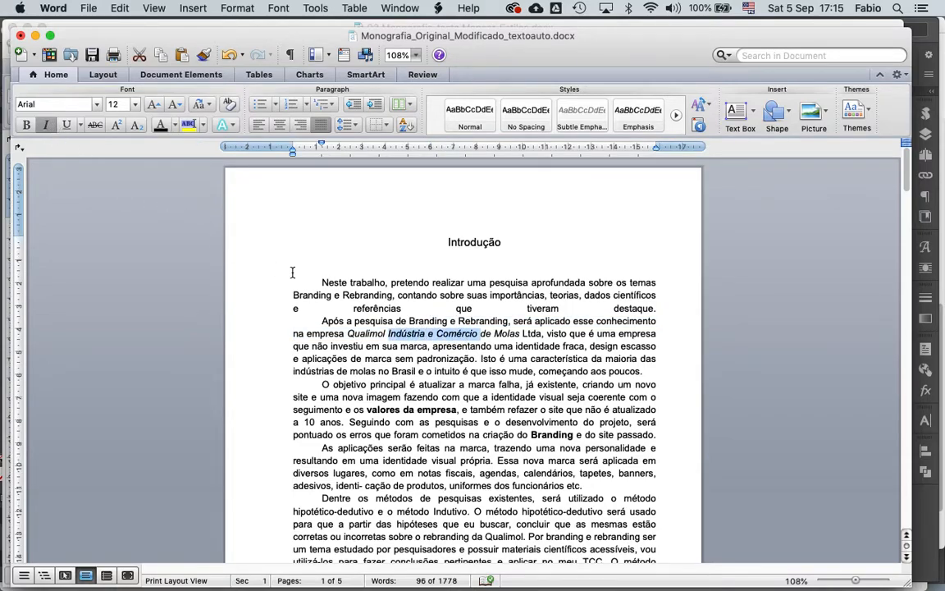
drag(389, 411, 453, 415)
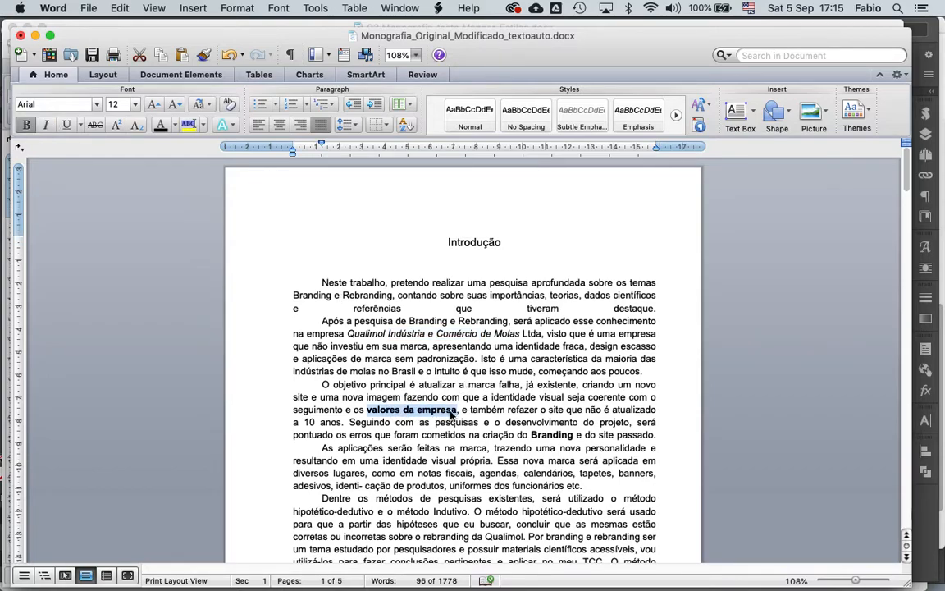
click(512, 404)
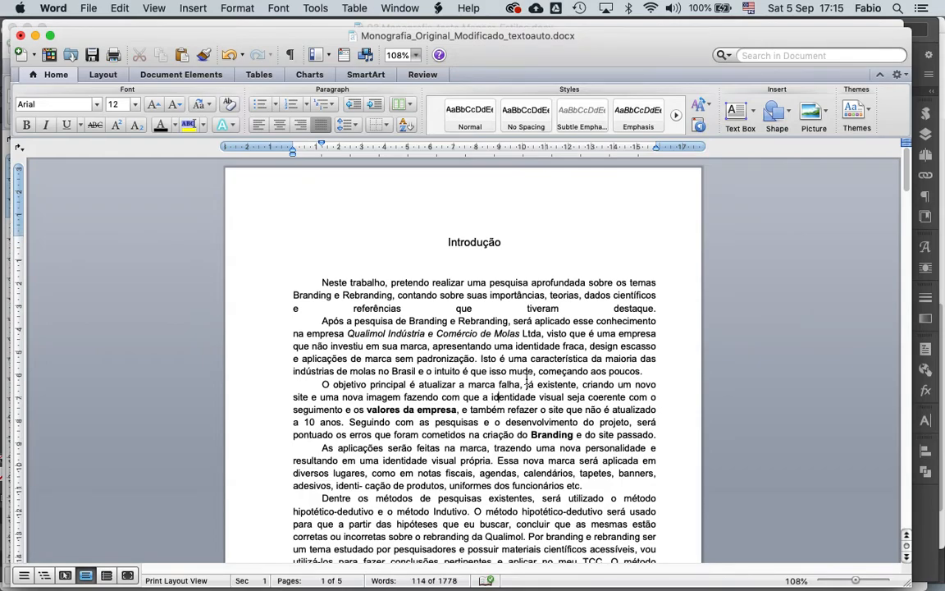
Step: Examine the heading "História da Qualimol", the subheading "2.2 Fundação da Empresa" and the body text beneath them
drag(903, 182, 906, 252)
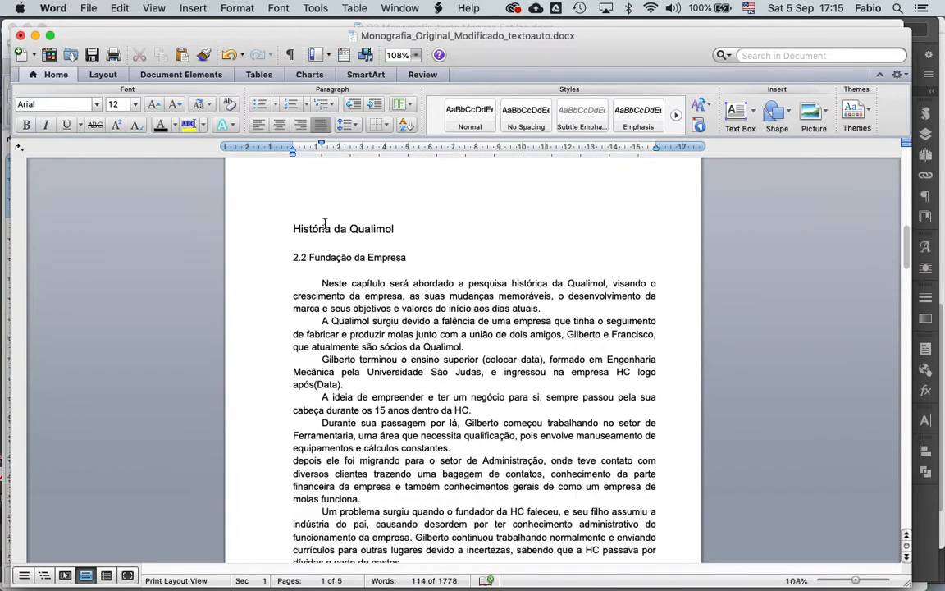
drag(292, 229, 355, 221)
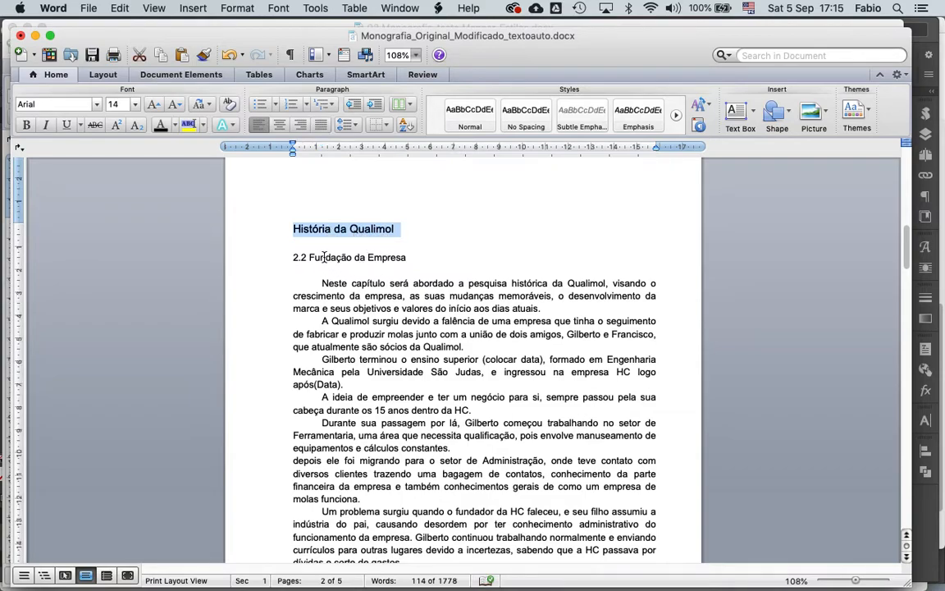
drag(310, 257, 351, 258)
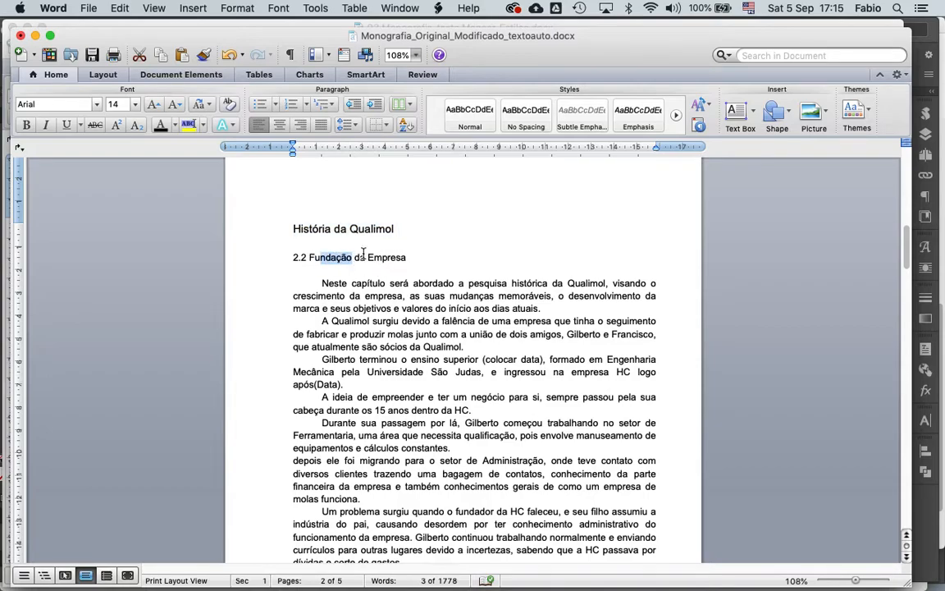
double_click(384, 295)
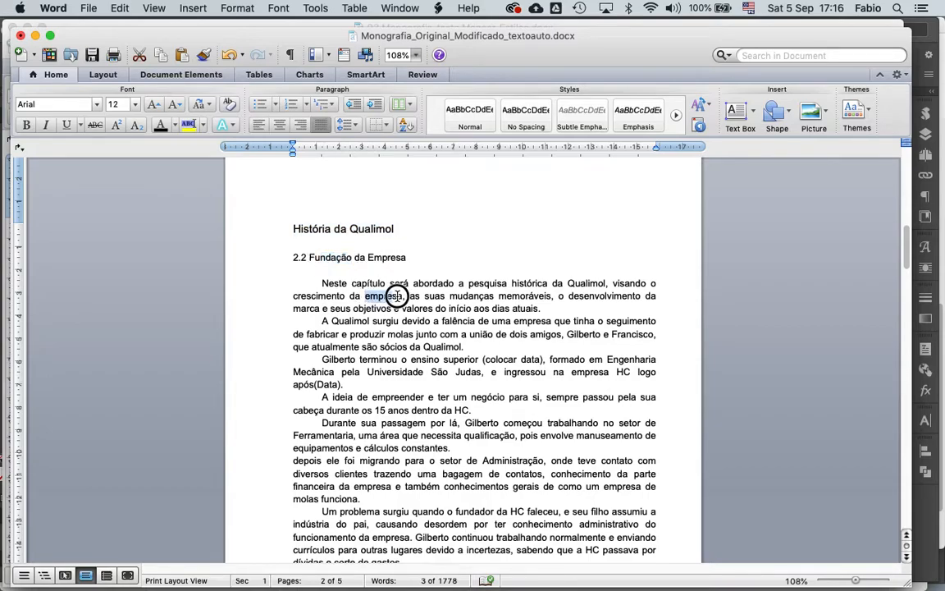
Step: Examine the bold intertitle "INTERTÍTULO QUE VEIO DO WORD AQUI" and the indented italic quotation, then return to the Introdução page
drag(905, 251, 906, 324)
drag(398, 296, 490, 317)
drag(906, 327, 906, 389)
drag(388, 329, 452, 329)
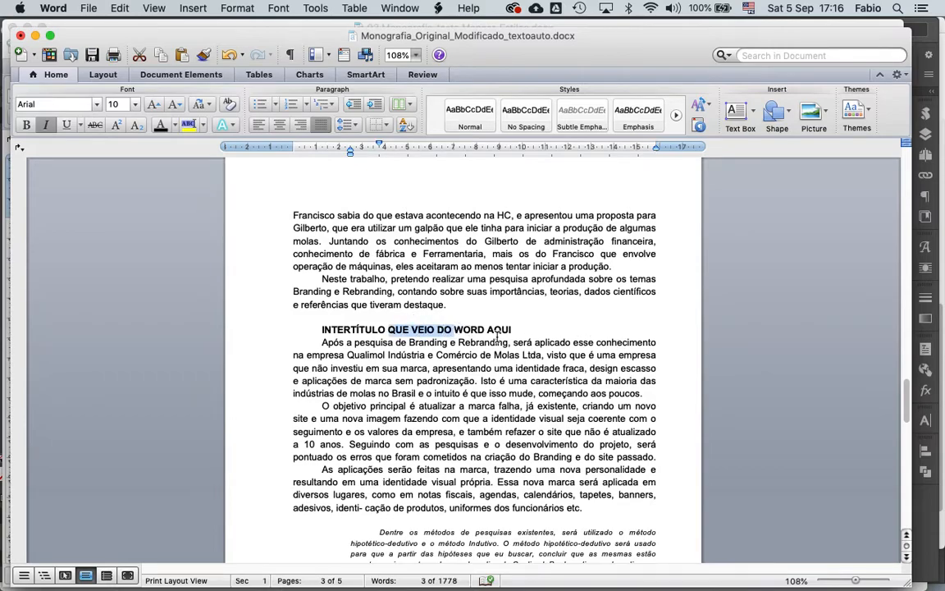
drag(912, 385, 909, 414)
drag(393, 336, 461, 337)
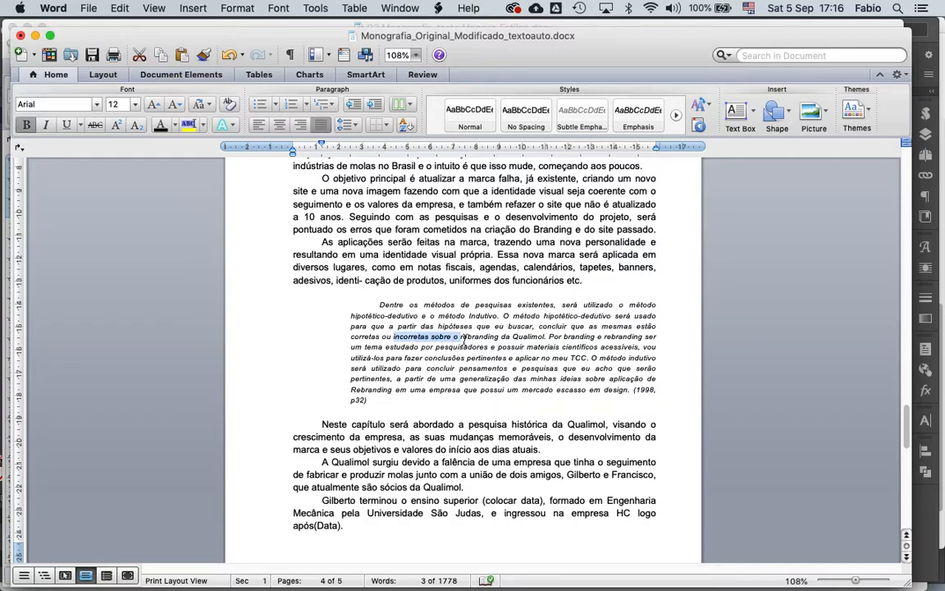
drag(911, 418, 884, 167)
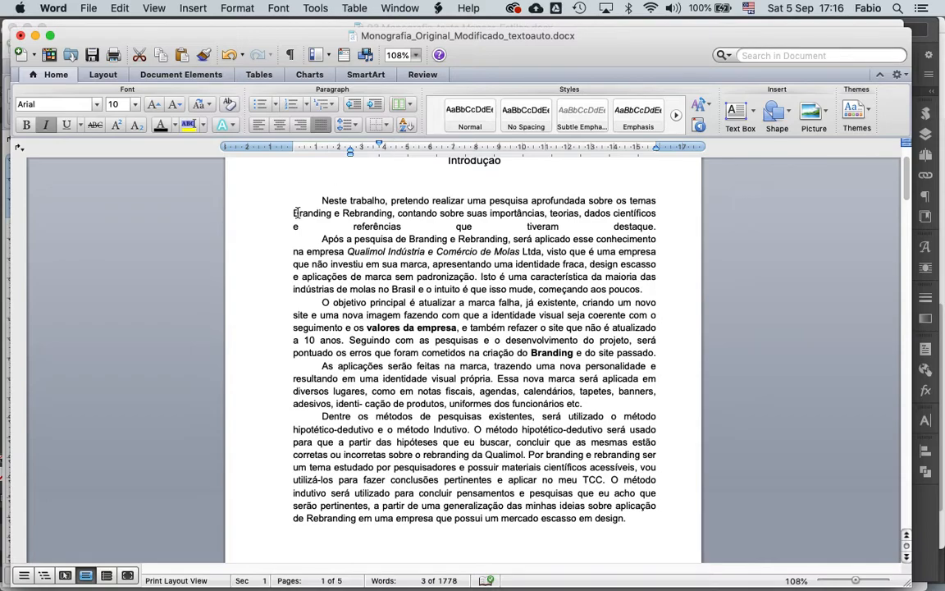
Step: Switch to InDesign and inspect the style applied to "título em apenas uma linha aqui" using the Paragraph and Character Styles
key(super+Tab)
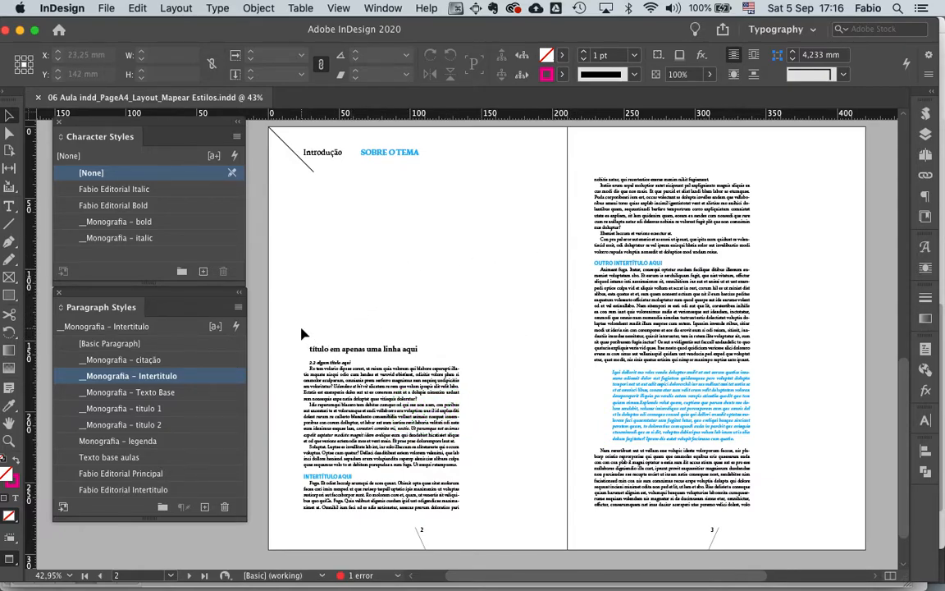
drag(273, 317, 533, 527)
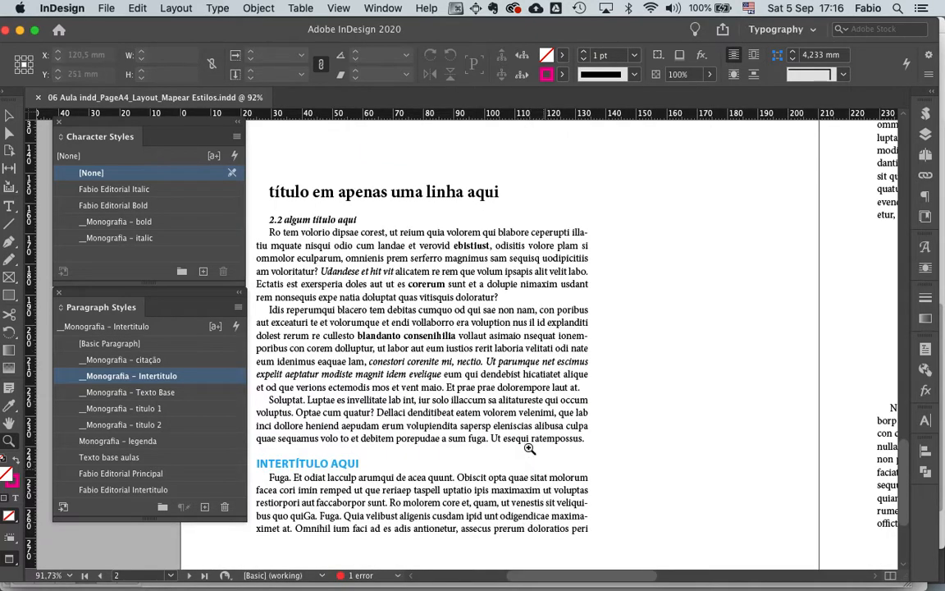
click(10, 206)
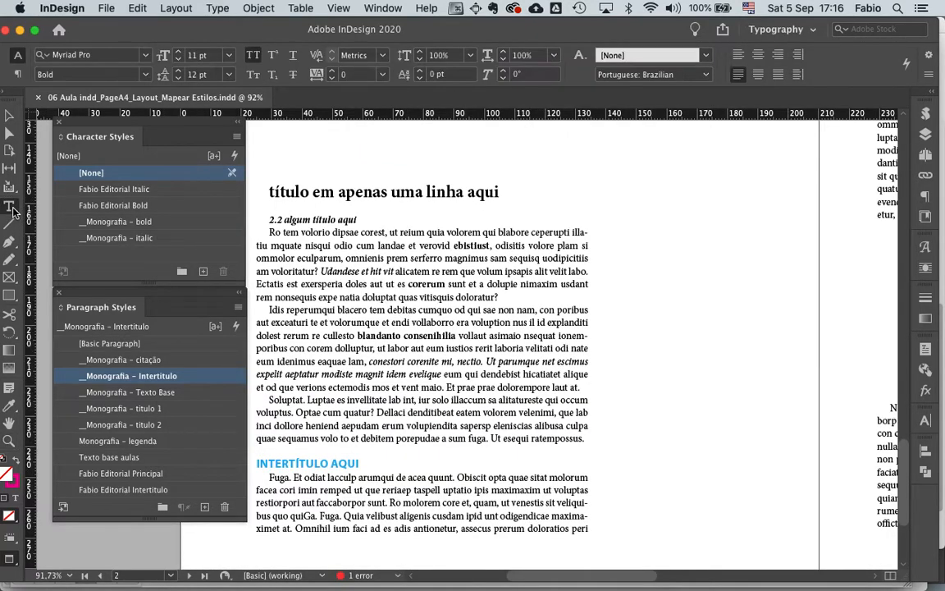
click(325, 191)
drag(325, 191, 415, 191)
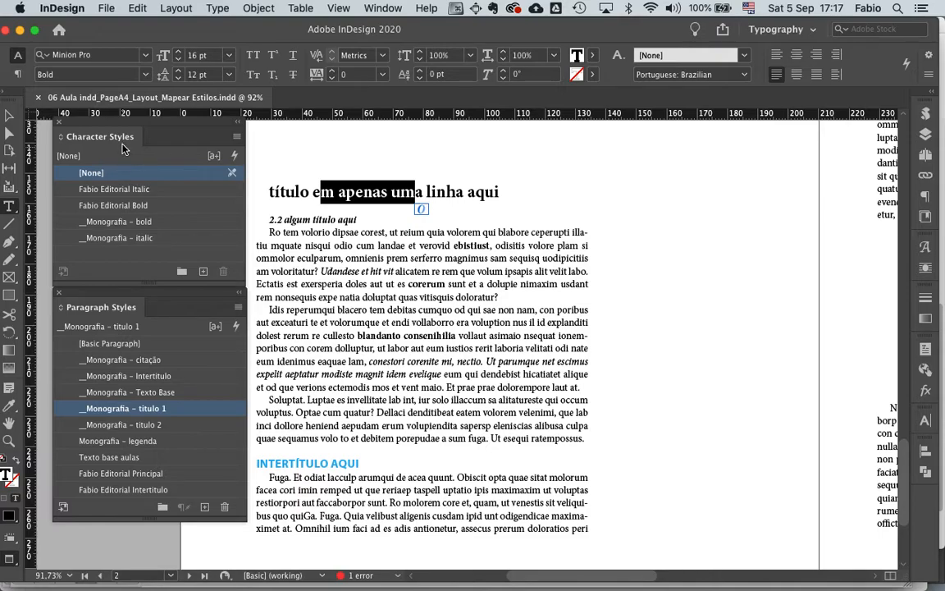
click(218, 8)
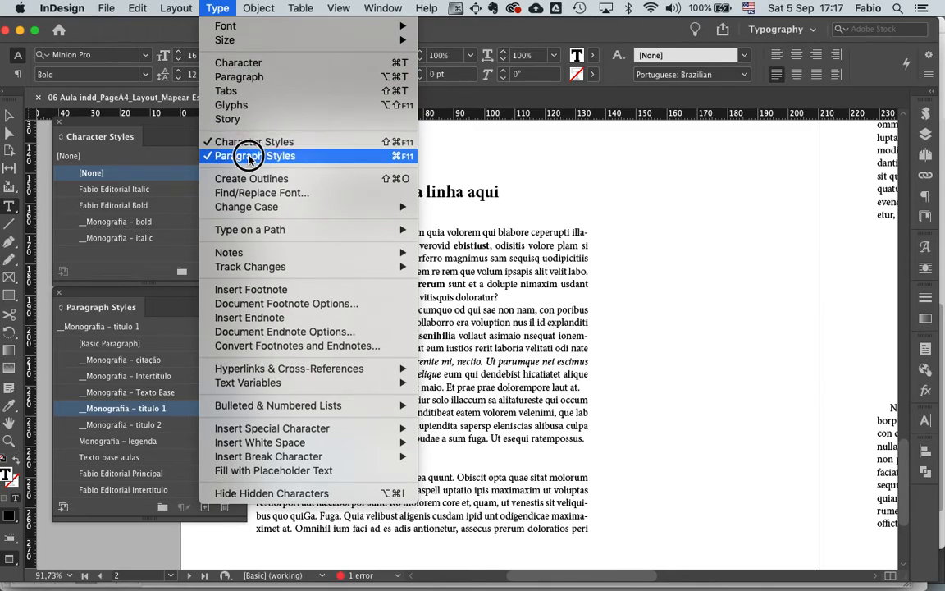
click(217, 6)
click(388, 192)
drag(320, 192, 425, 198)
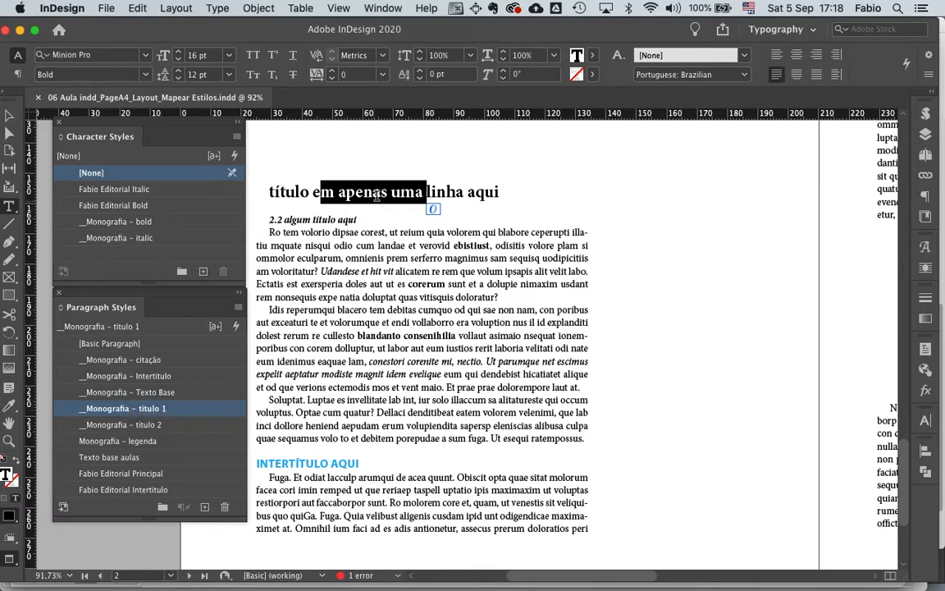
Step: Inspect the styles applied to the subtitle "2.2 algum título aqui", the base text, the italic phrase and the bold word
drag(302, 220, 332, 220)
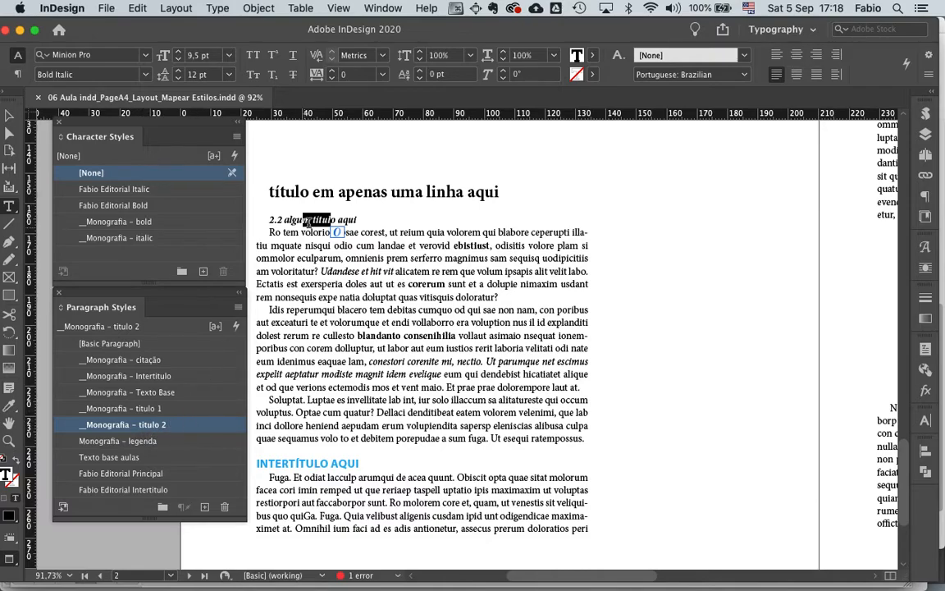
drag(306, 258, 361, 249)
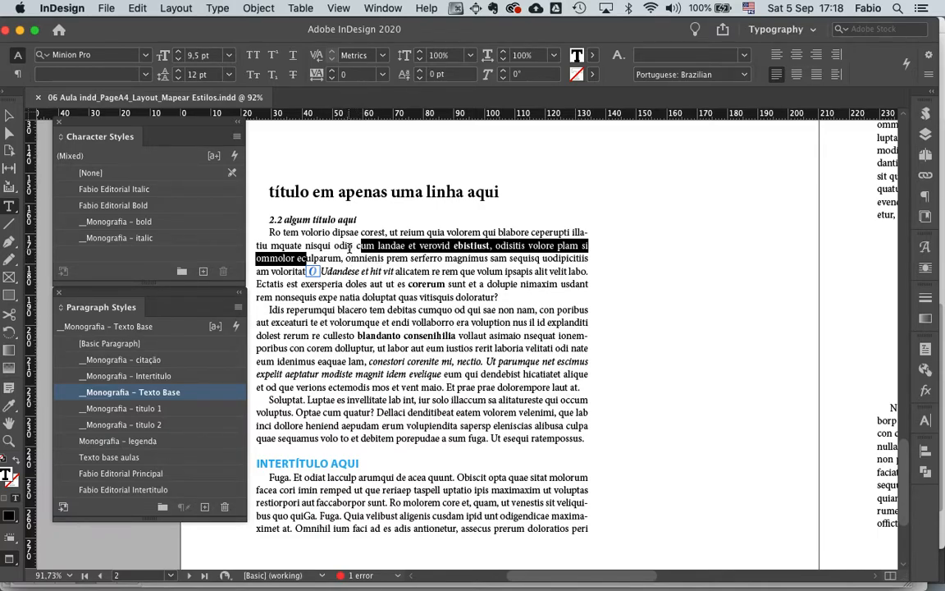
drag(343, 272, 380, 272)
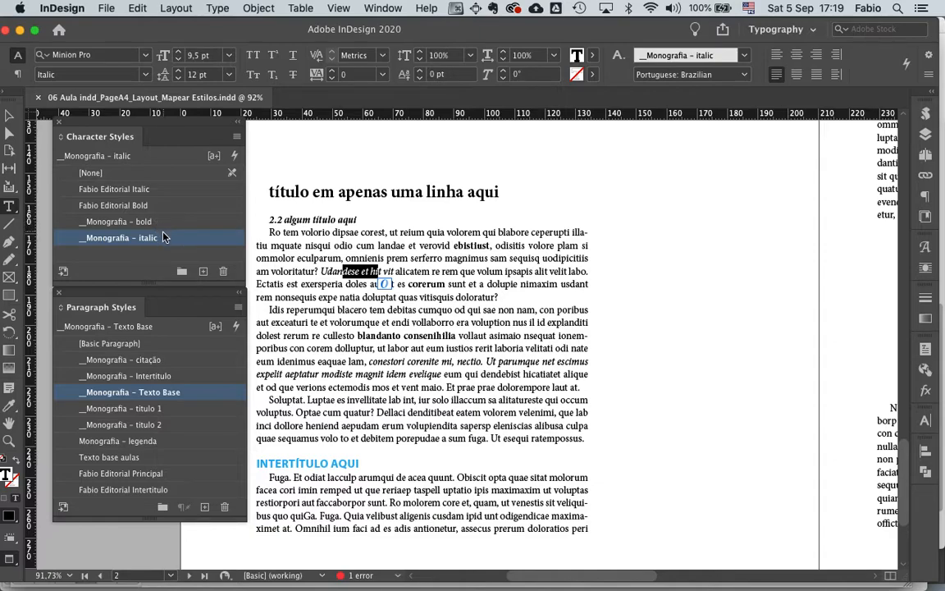
click(402, 272)
drag(419, 284, 437, 284)
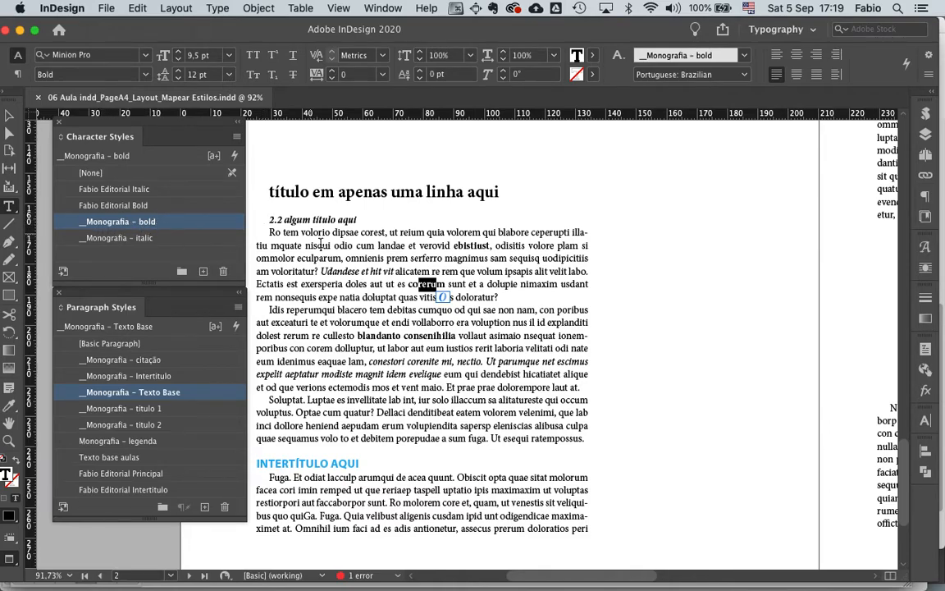
Step: Inspect the paragraph styles applied to "INTERTÍTULO AQUI" on page 2 and the blue quotation on page 3
drag(300, 464, 328, 464)
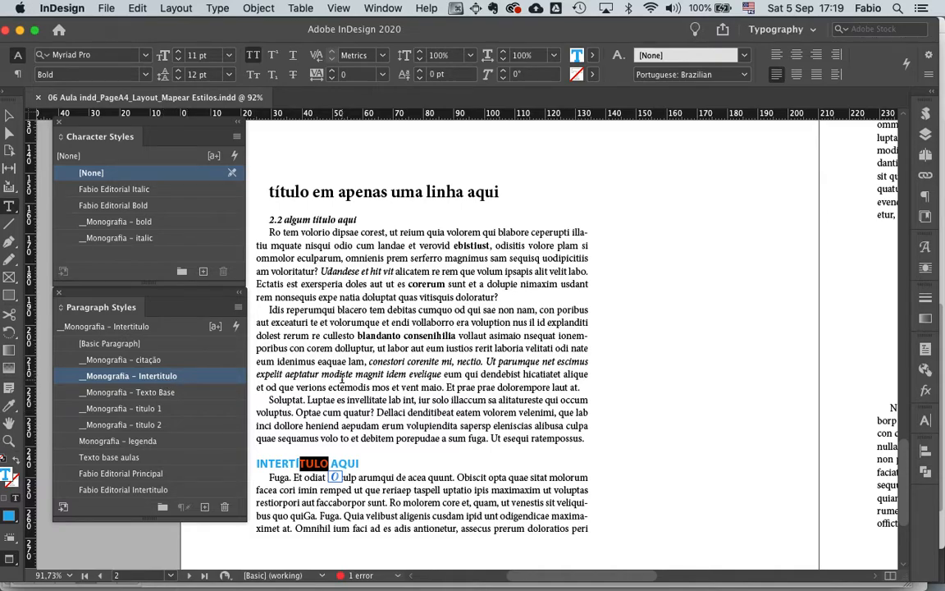
key(super+0)
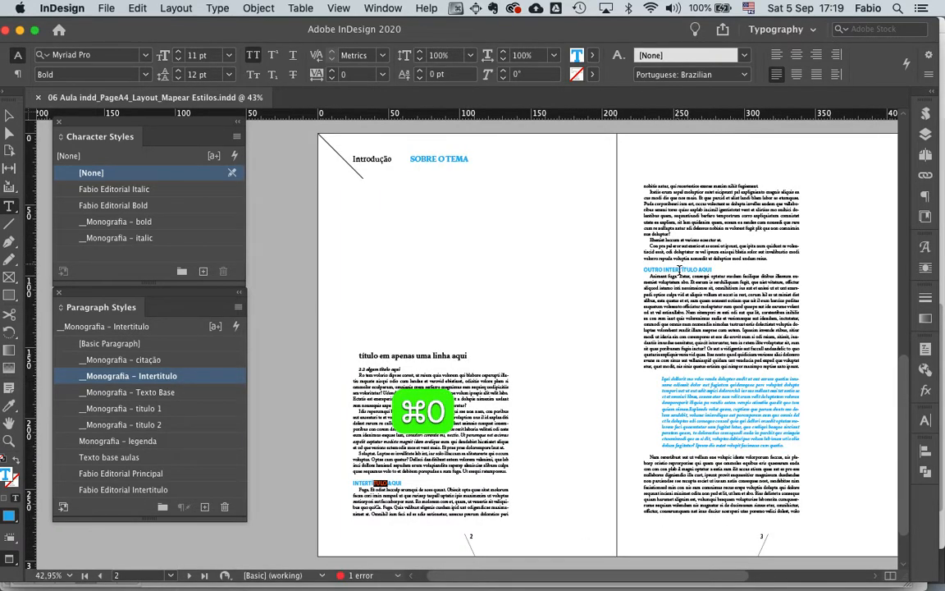
drag(697, 394, 717, 423)
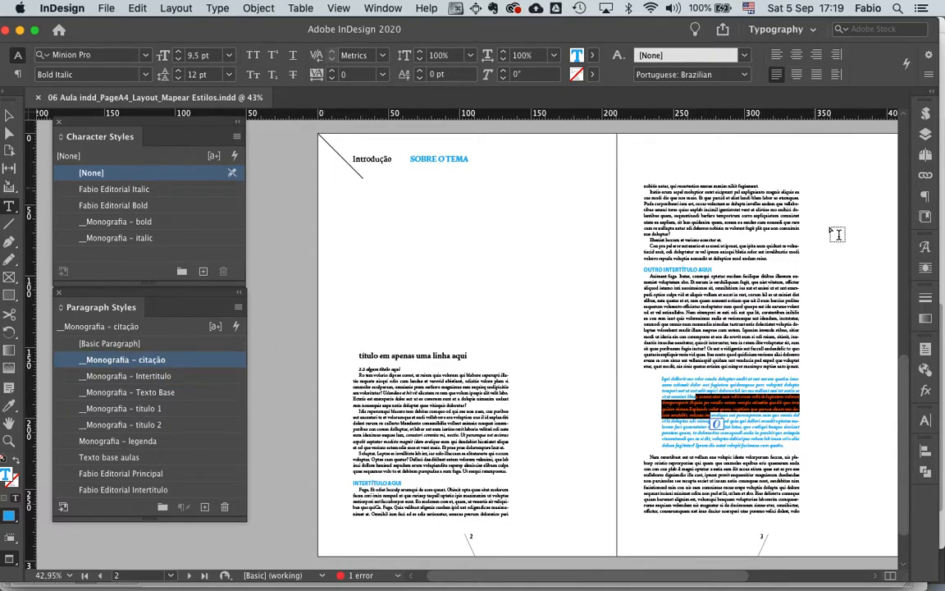
mouse_move(903, 386)
mouse_down()
mouse_move(903, 406)
mouse_move(904, 389)
mouse_up()
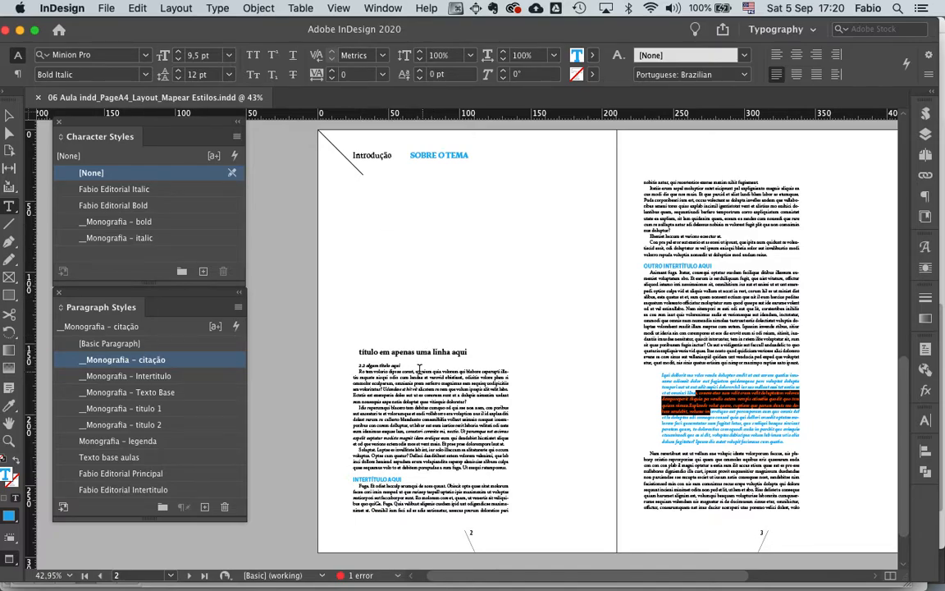
Step: Switch back to the Word document Monografia_Original_Modificado_textoauto.docx and bring the Introdução heading into view
key(super+Tab)
click(194, 311)
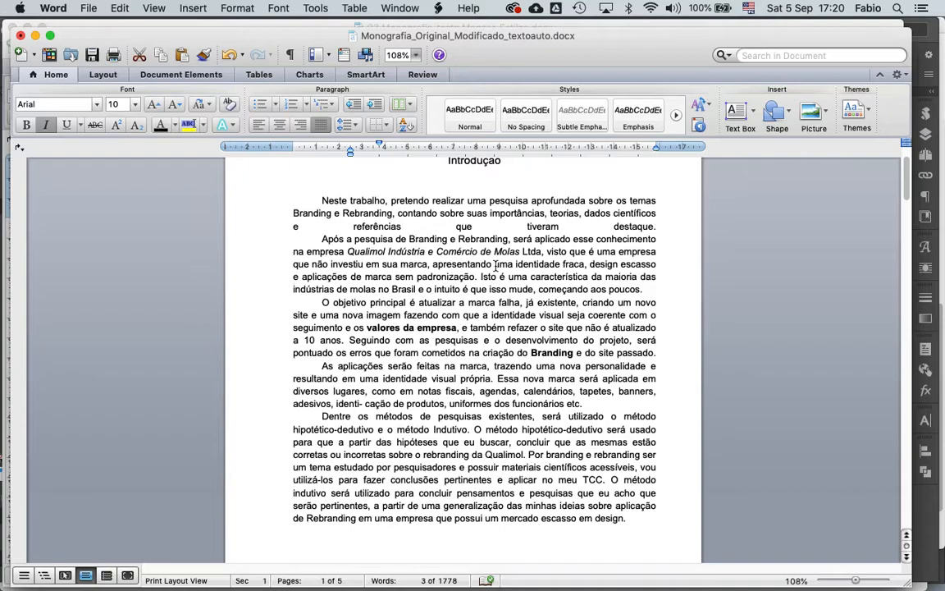
scroll(459, 261, up, 1)
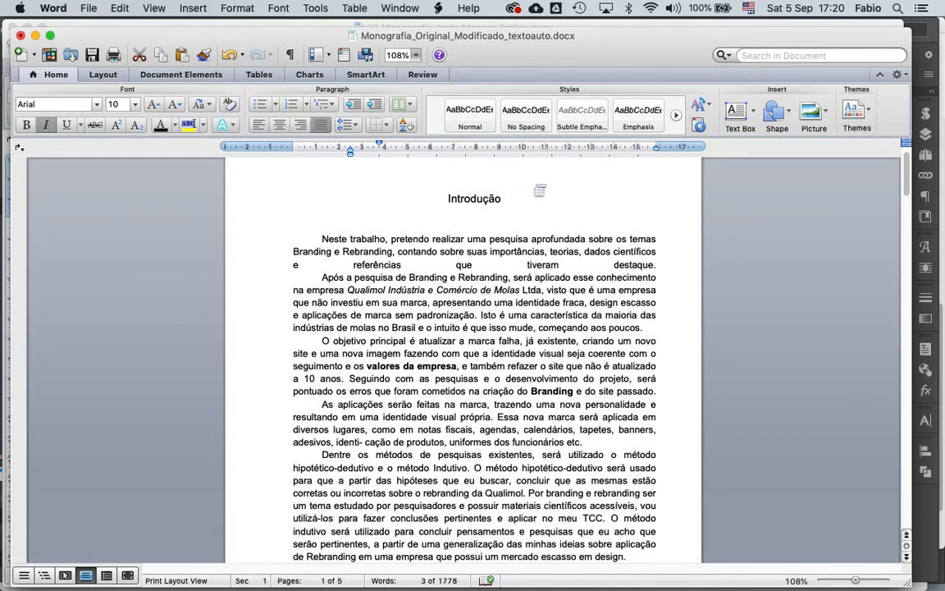
click(700, 128)
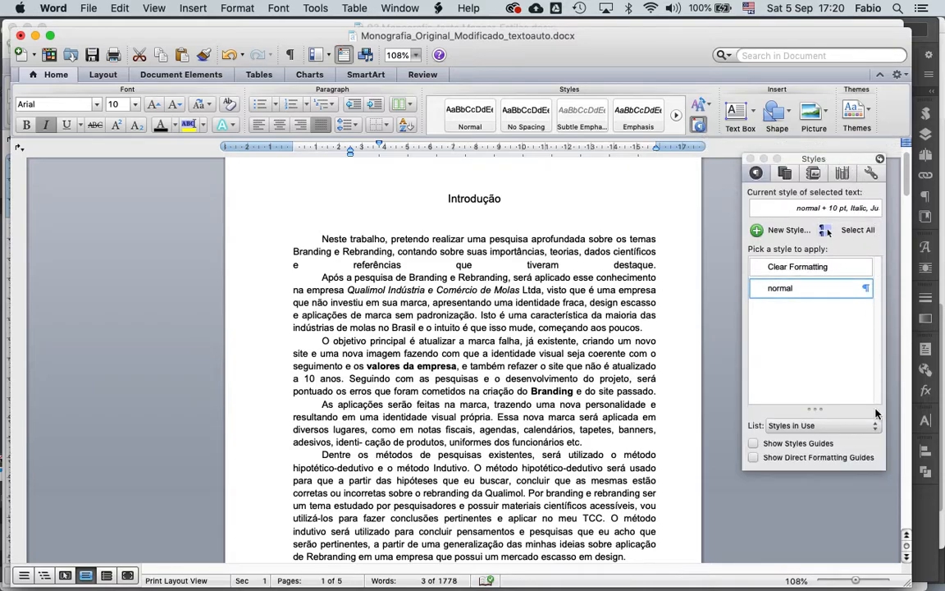
click(749, 159)
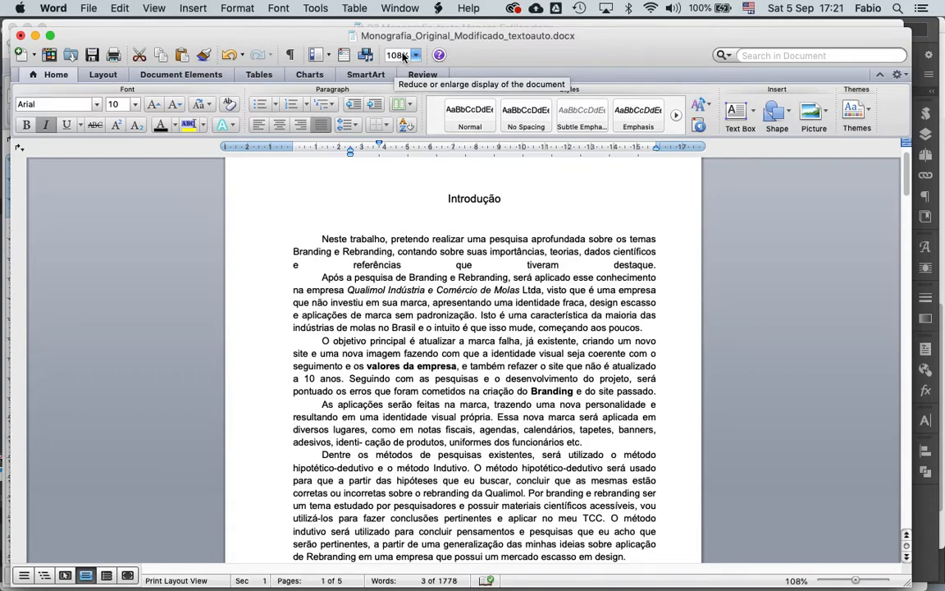
click(344, 55)
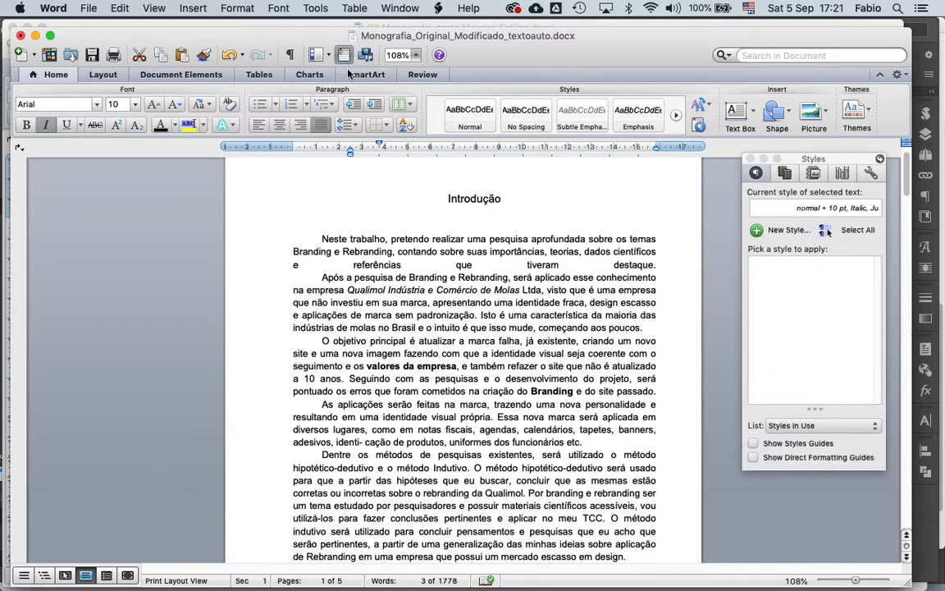
click(880, 158)
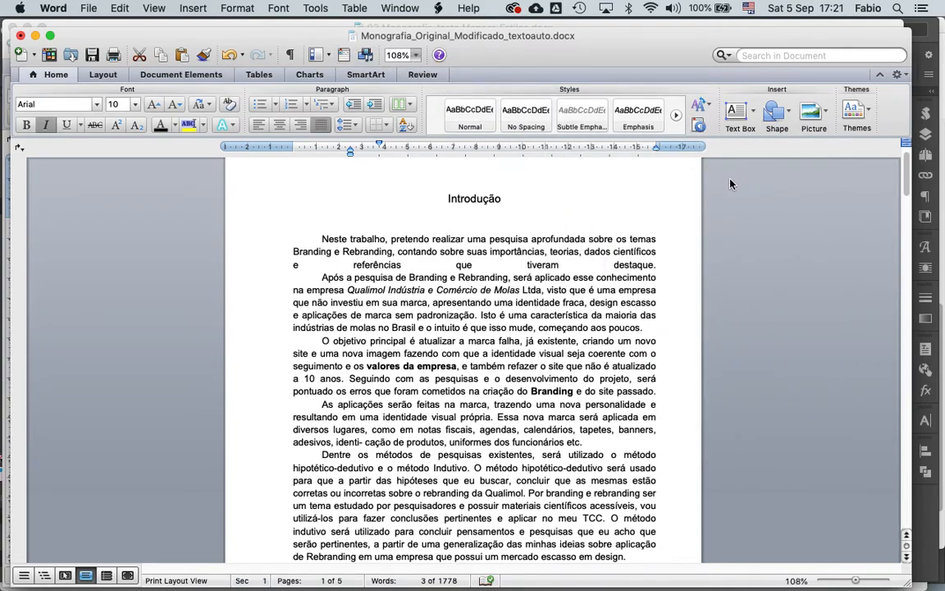
Step: Open the Styles toolbox and turn on Show Styles Guides for the document
click(163, 8)
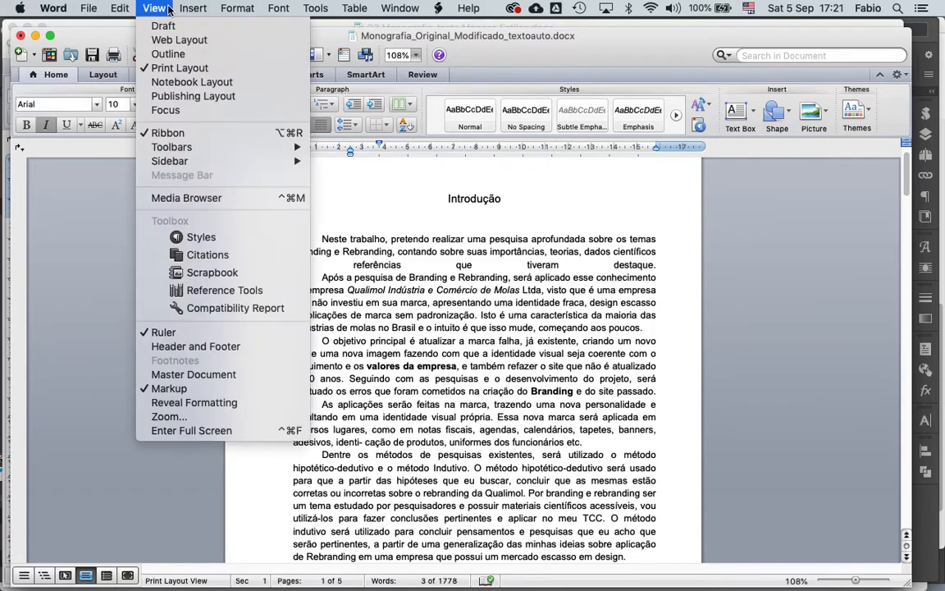
click(205, 238)
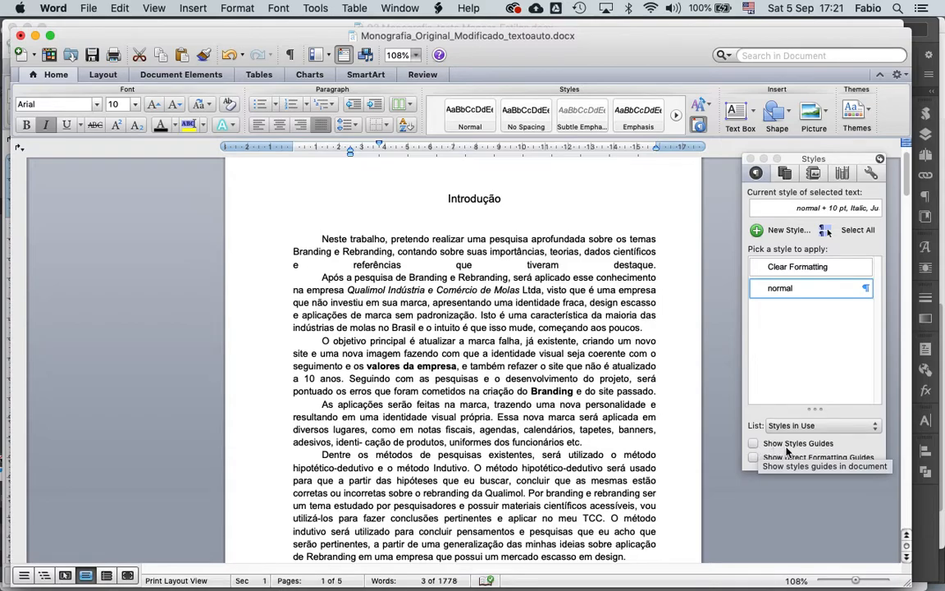
click(755, 445)
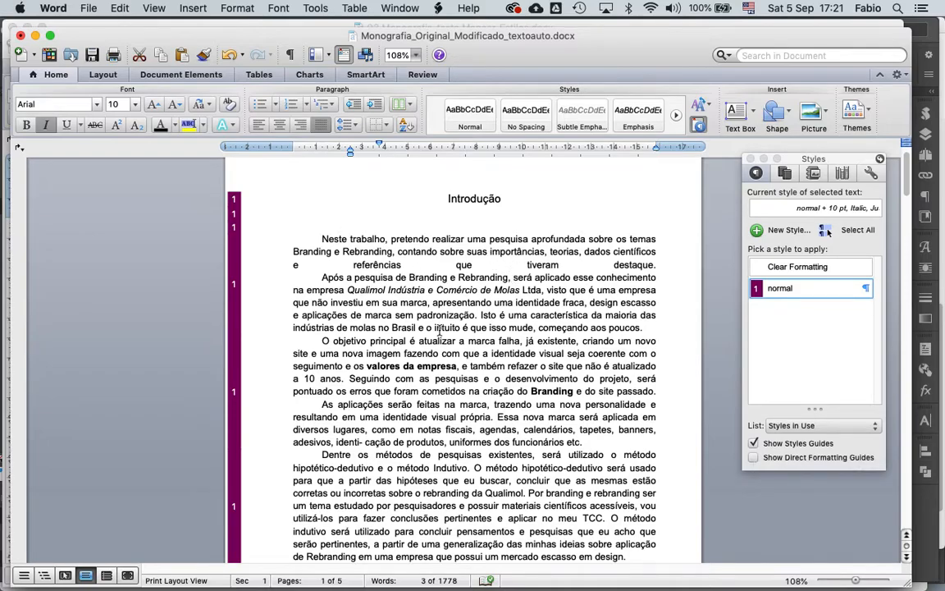
Step: Check which style is assigned to the italic company name in the second Introdução paragraph
mouse_move(908, 194)
mouse_down()
mouse_move(913, 395)
mouse_move(907, 185)
mouse_up()
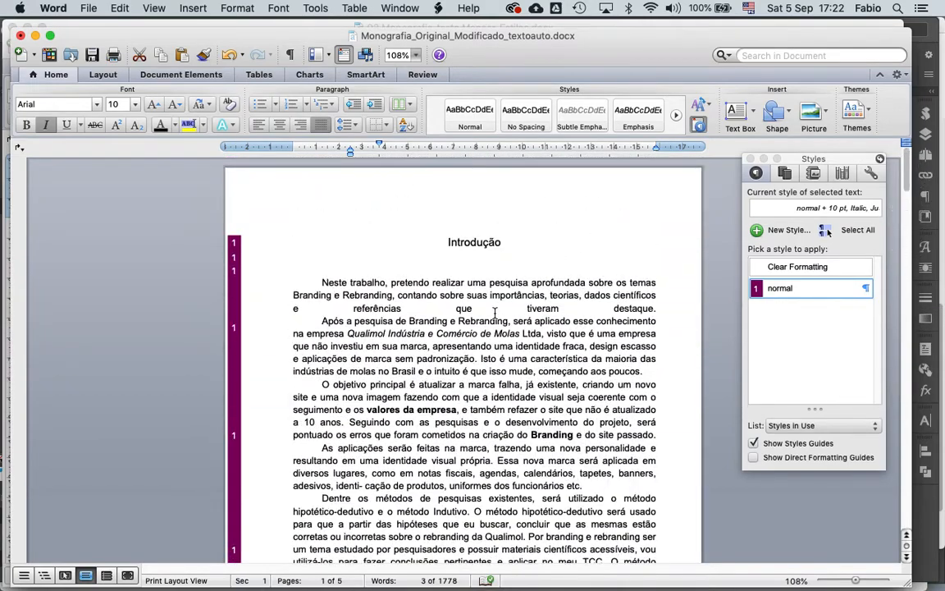
double_click(406, 334)
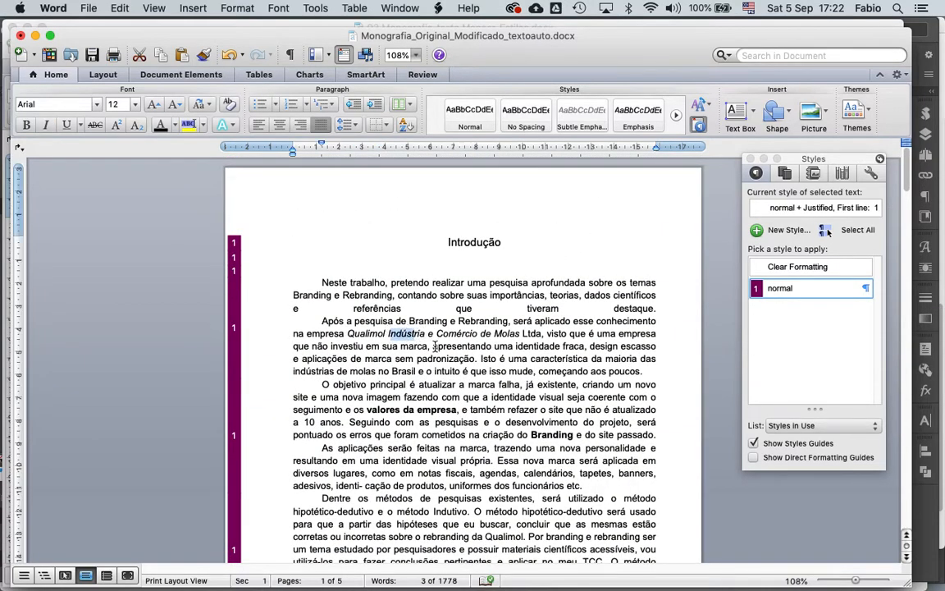
Step: Check the styles assigned to the bold "valores da empresa", the Introdução heading and the "2.2 Fundação da Empresa" subheading
drag(393, 414, 431, 417)
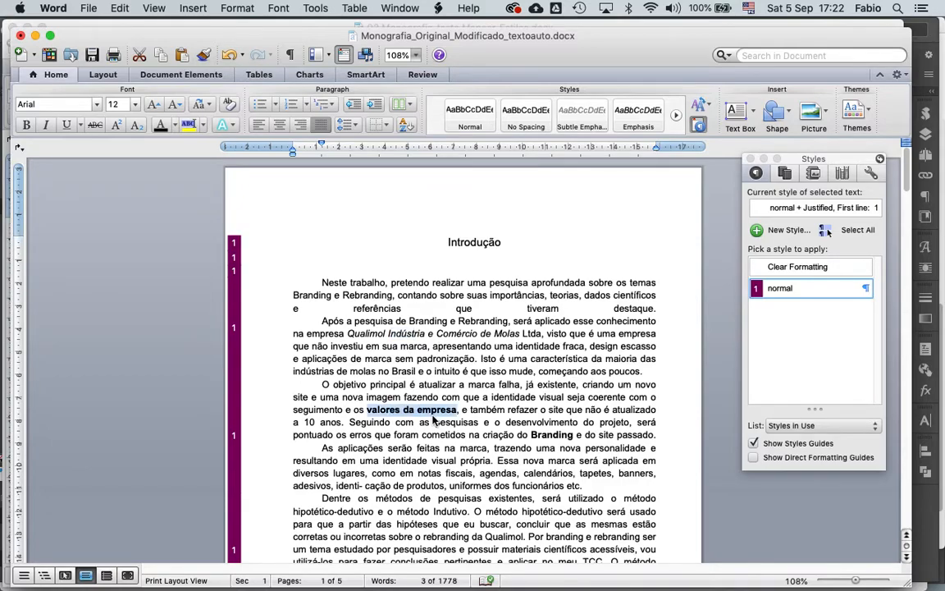
drag(906, 173, 905, 176)
drag(469, 227, 483, 227)
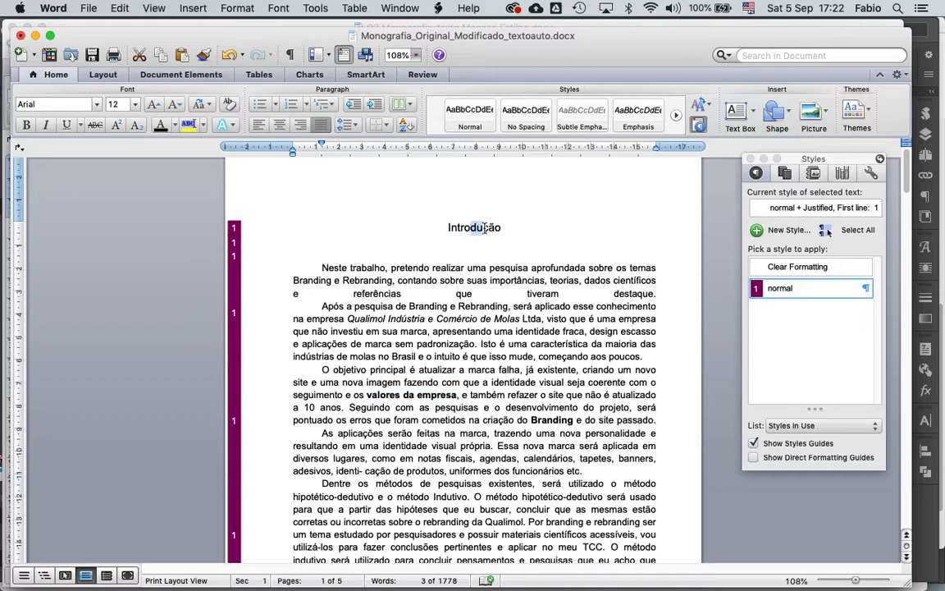
drag(902, 169, 902, 252)
drag(308, 243, 361, 239)
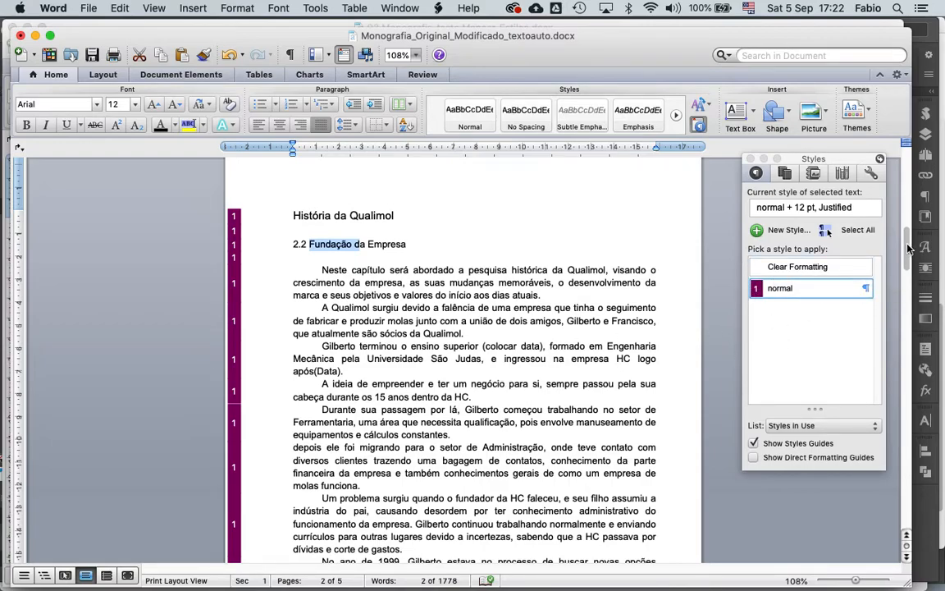
Step: Select all text formatted like the Introdução heading on page 1
drag(907, 251, 908, 144)
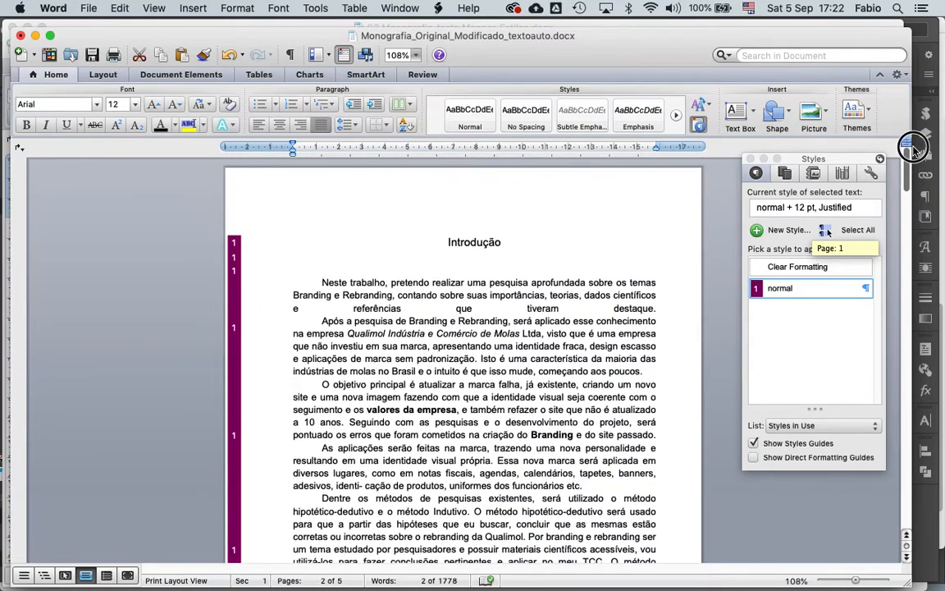
click(464, 240)
click(467, 249)
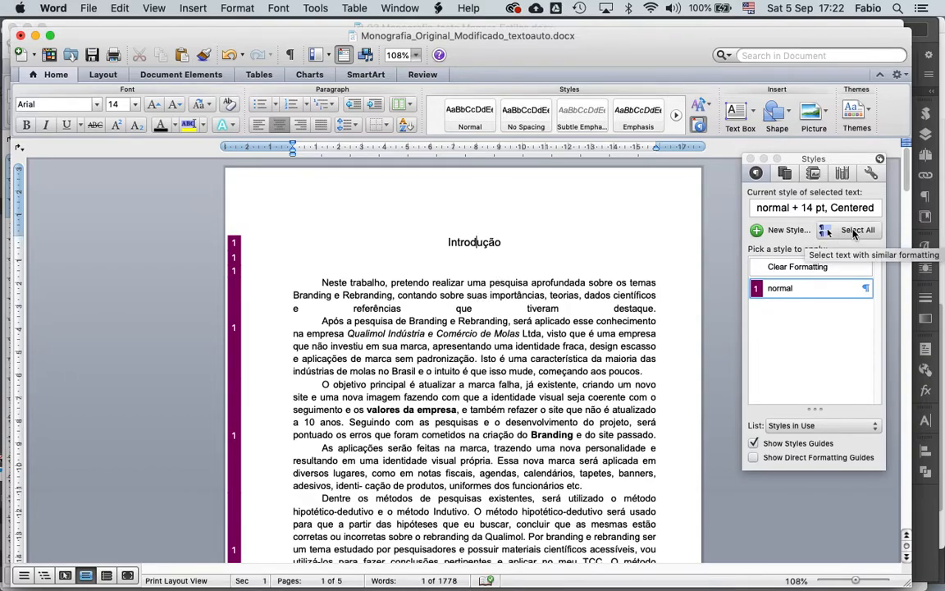
click(849, 233)
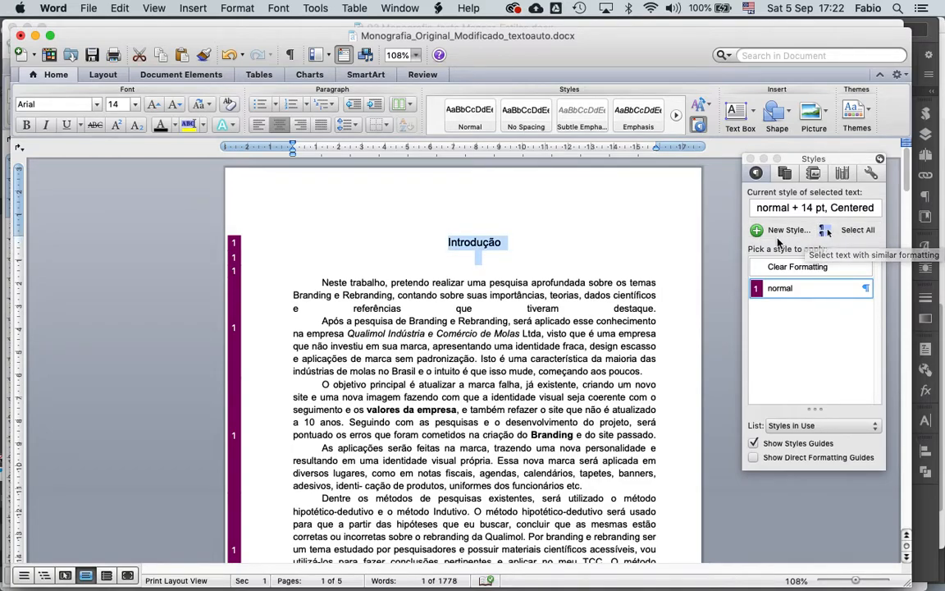
drag(907, 184, 909, 153)
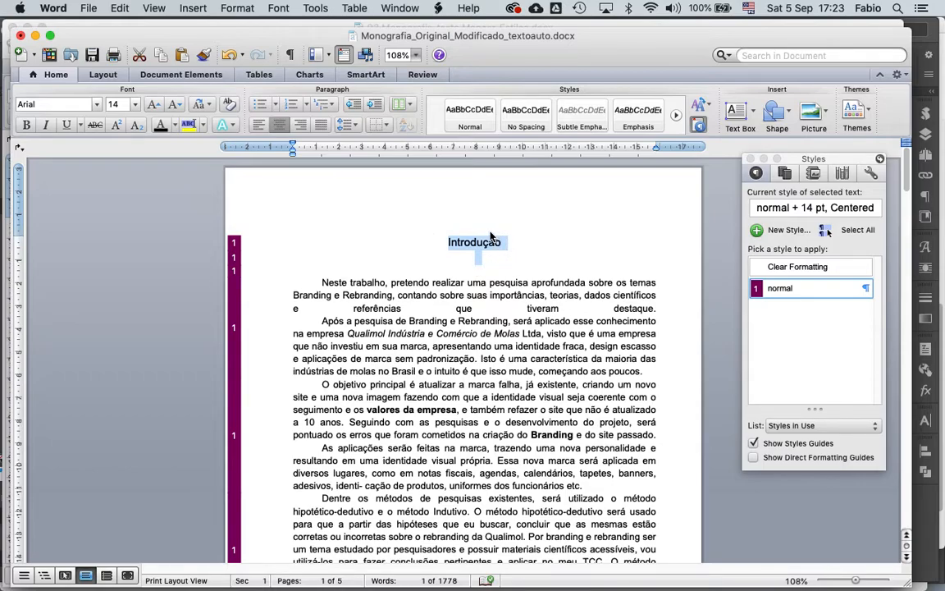
Step: Create a new paragraph style named "__Monografia - titulo 1" from the selected heading's formatting
click(784, 231)
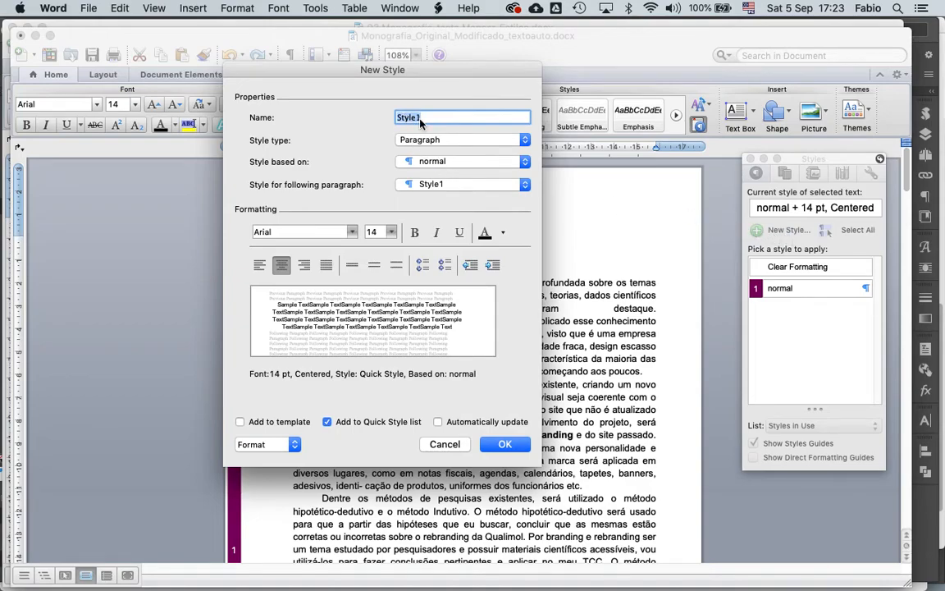
key(BackSpace)
text(__Mo)
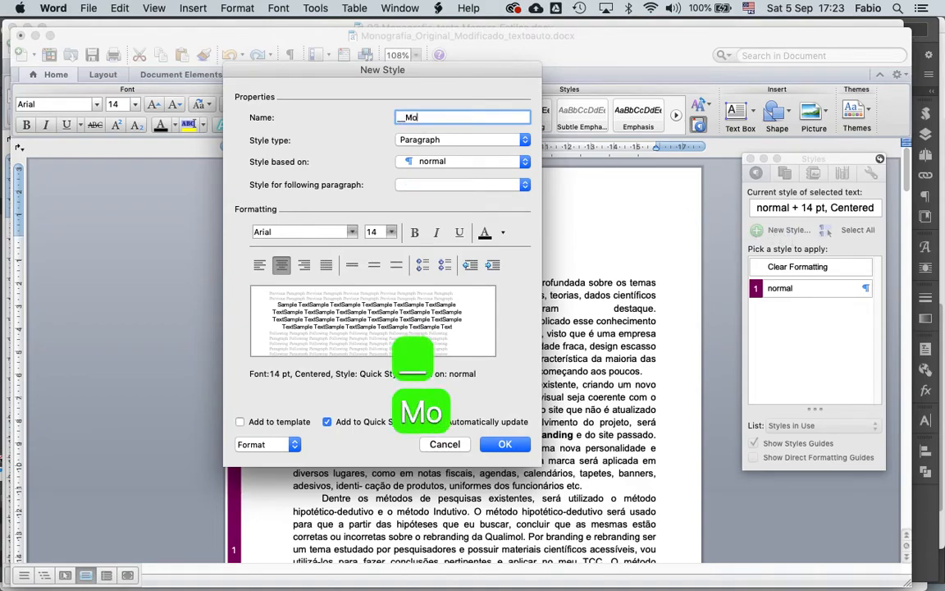
text(nografia - )
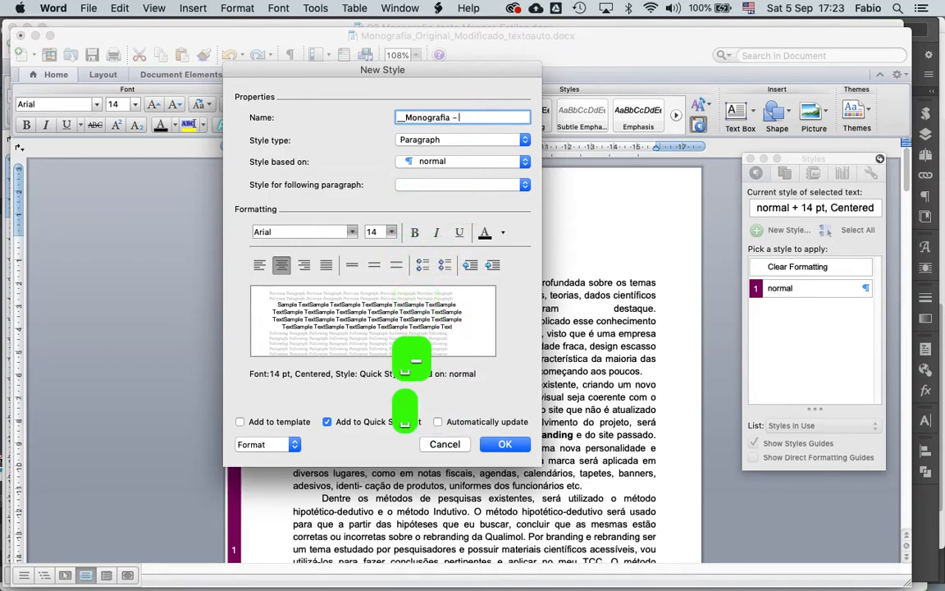
text(titulo 1)
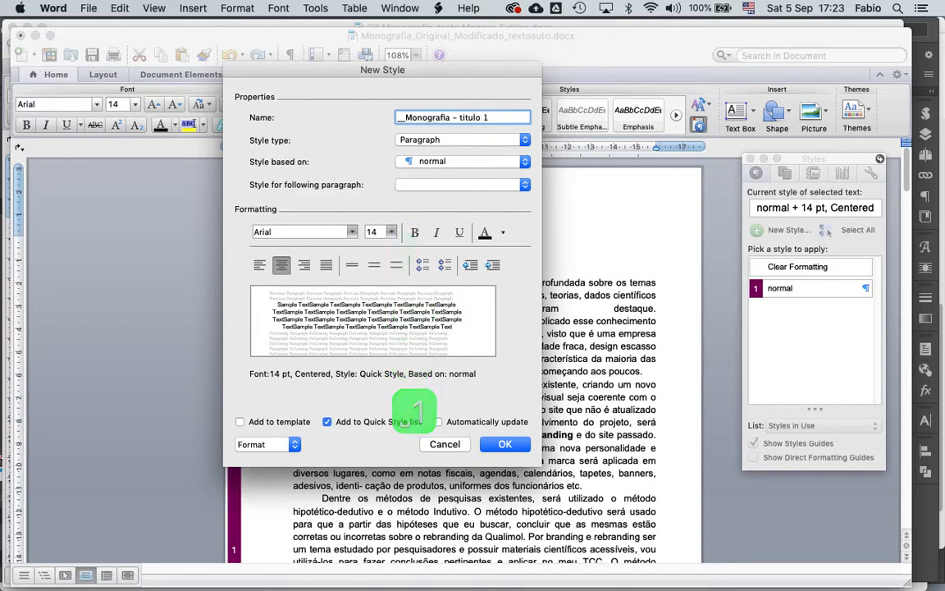
click(506, 444)
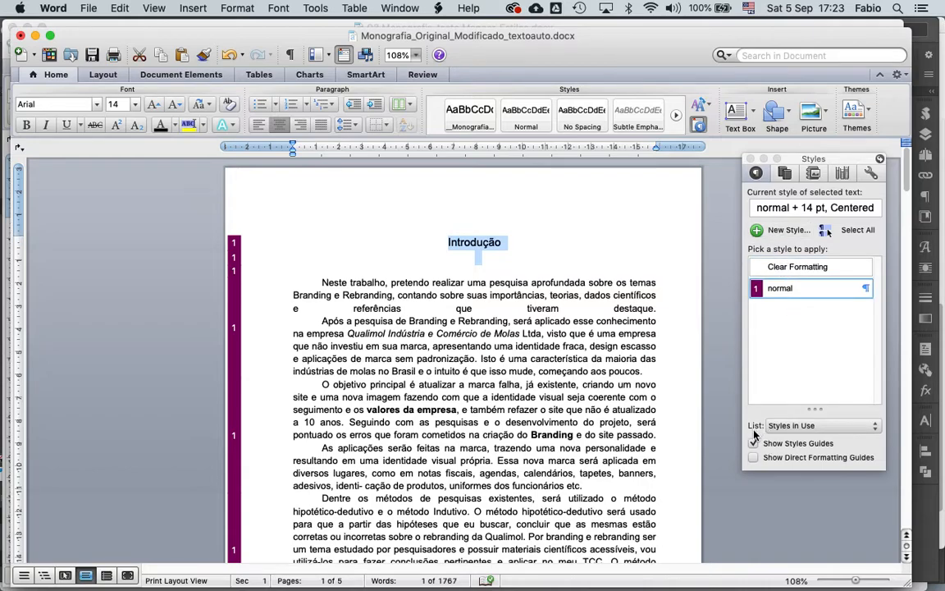
Step: List all styles and apply "__Monografia - titulo 1" to the selected Introdução heading text
click(805, 433)
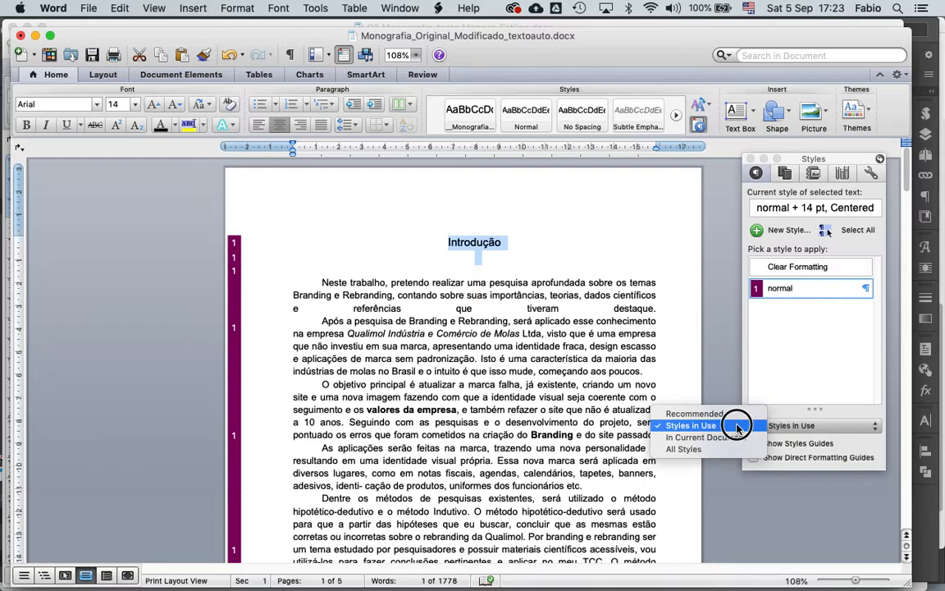
click(716, 449)
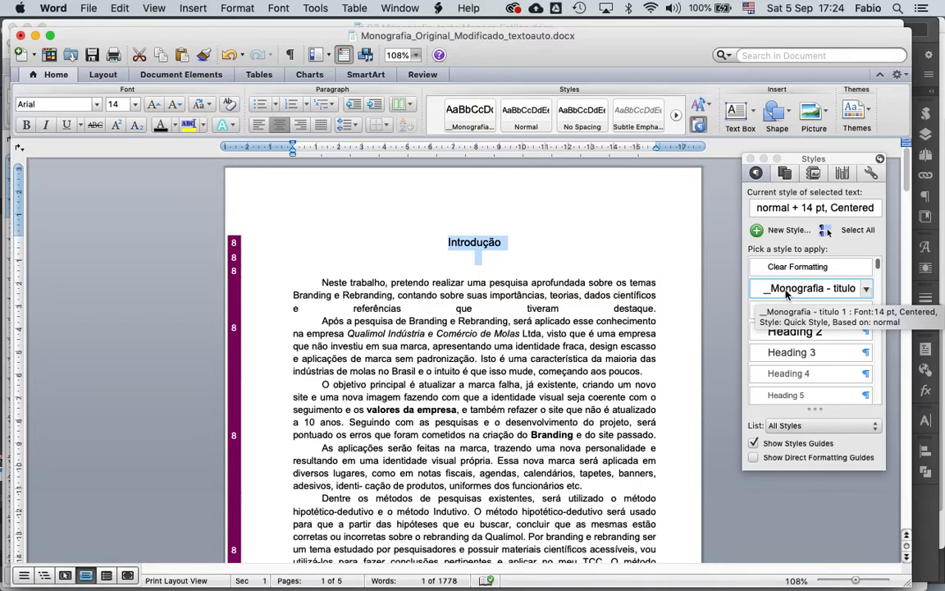
drag(878, 263, 880, 297)
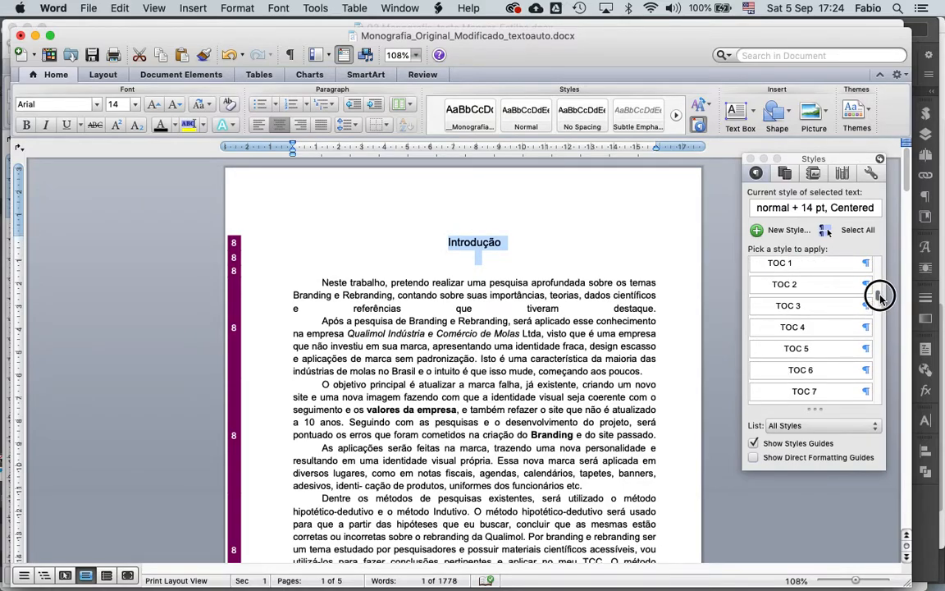
drag(880, 297, 878, 264)
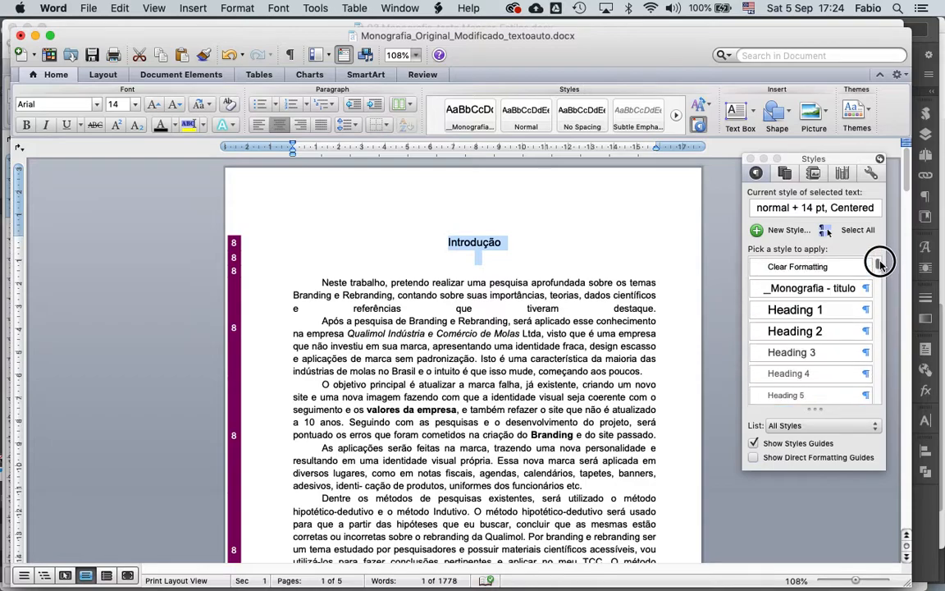
click(794, 289)
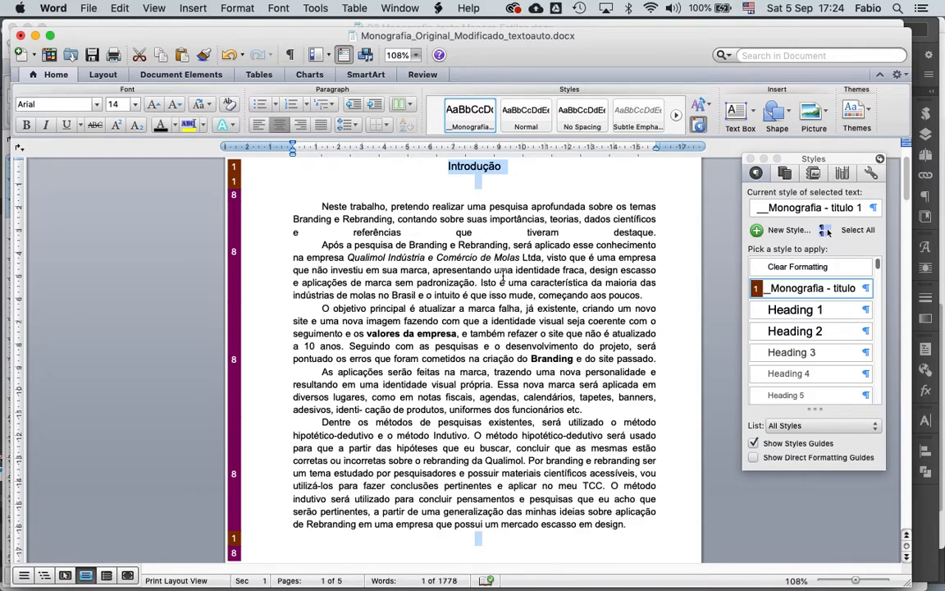
Step: Select all text formatted like the first Introdução paragraph and start a new paragraph style named "__Monografia - Texto base"
click(426, 207)
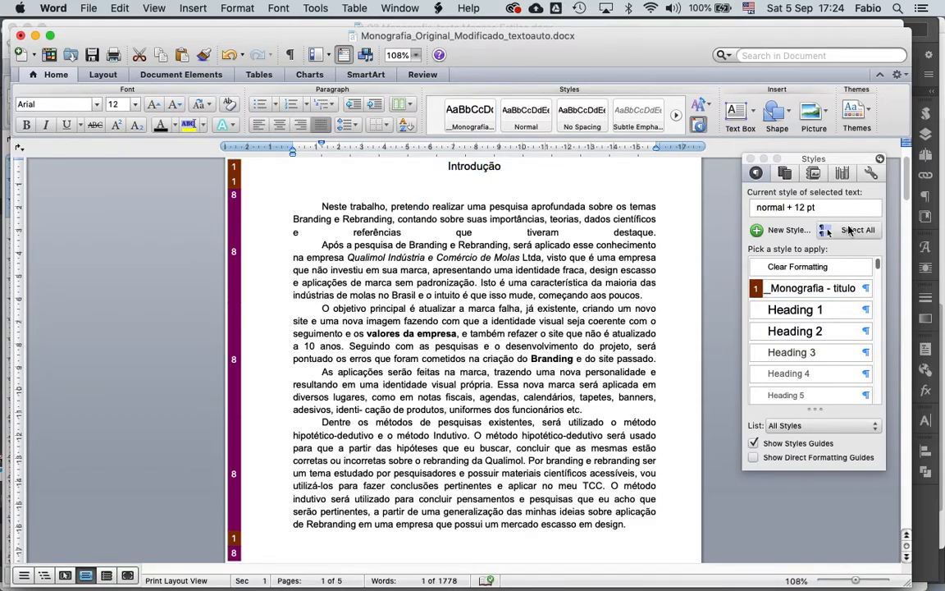
click(853, 230)
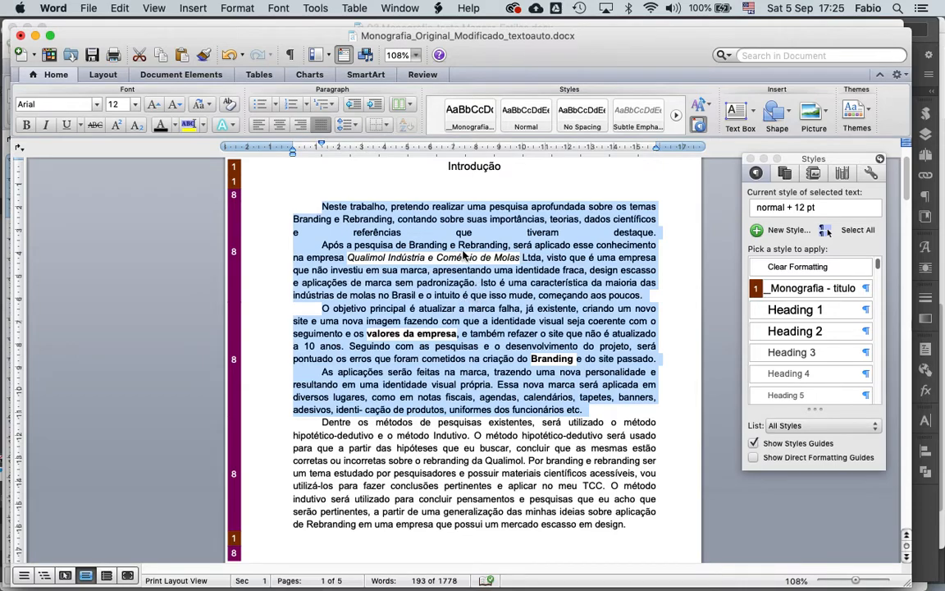
click(778, 231)
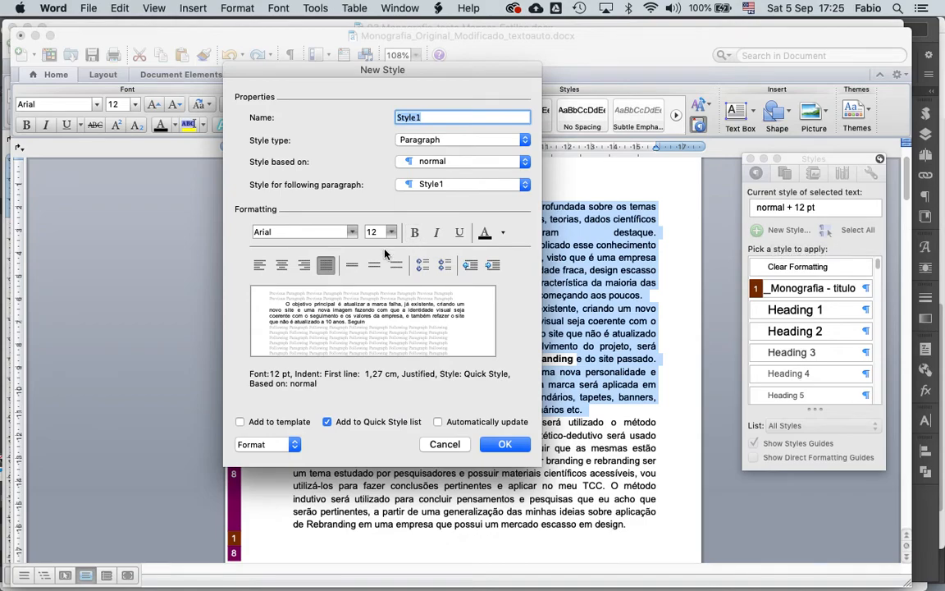
text(_)
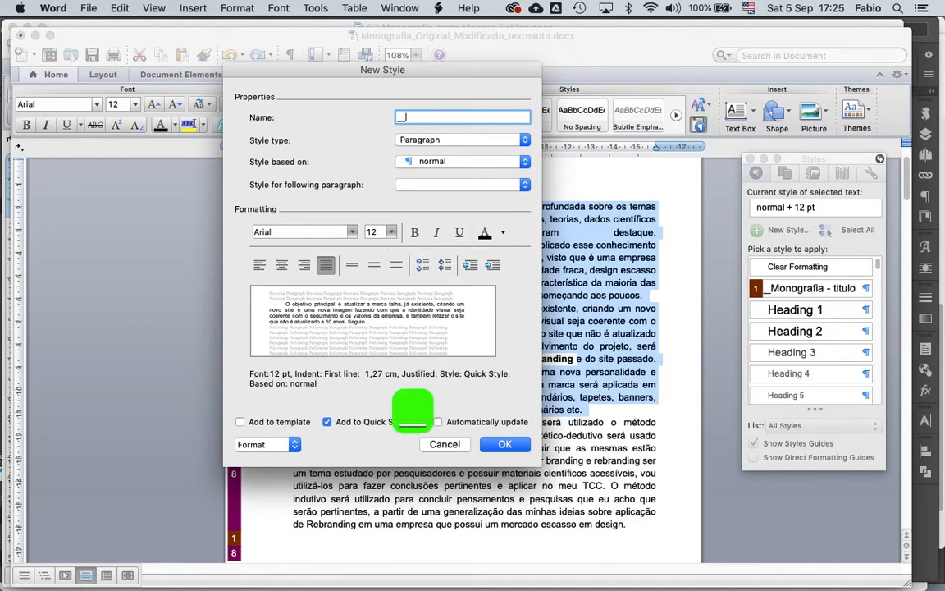
text(Monon)
key(BackSpace)
text(grafia - )
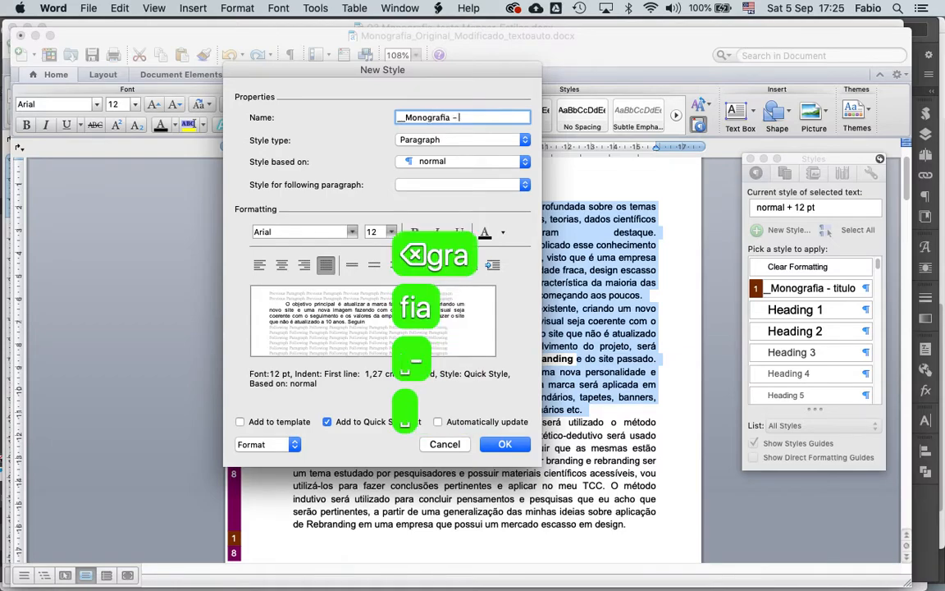
text(Texto base)
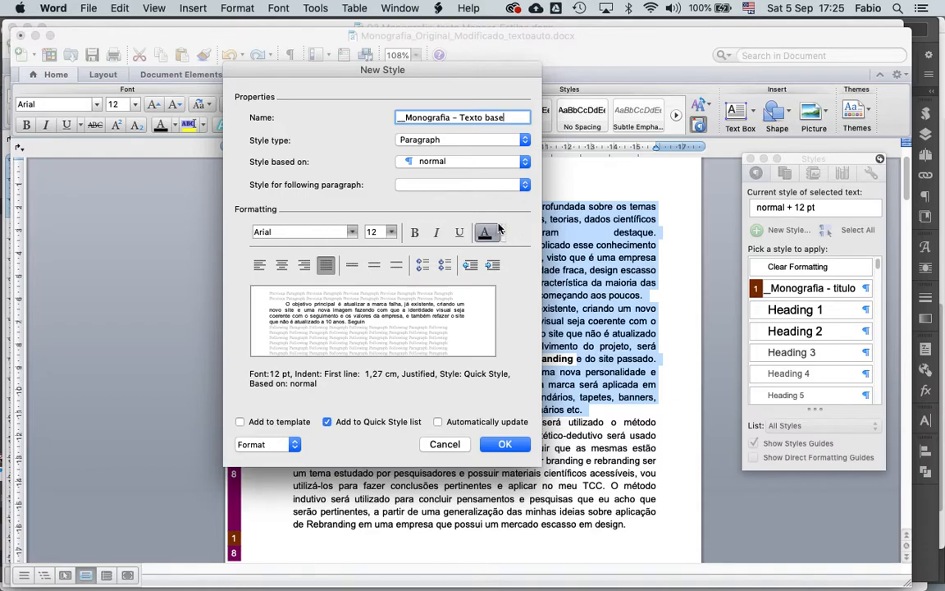
Step: Switch to InDesign and copy the exact name of the "__Monografia - Texto Base" paragraph style, leaving the style unchanged
key(super+Tab)
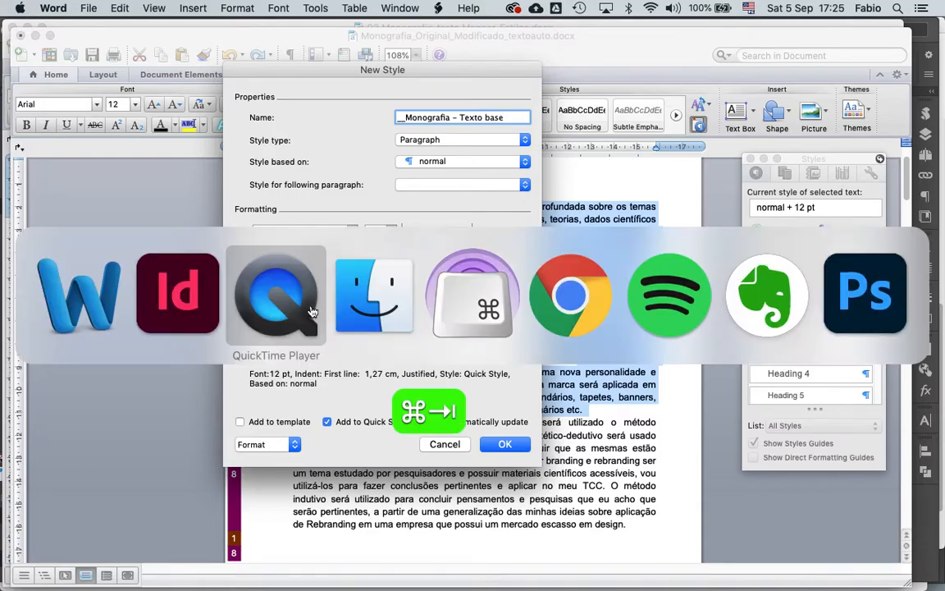
click(197, 313)
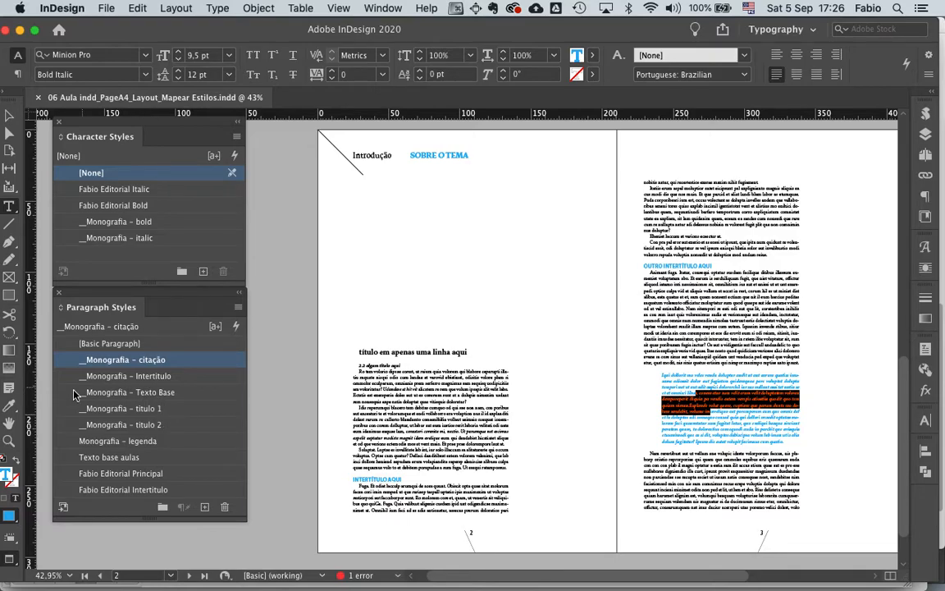
click(12, 118)
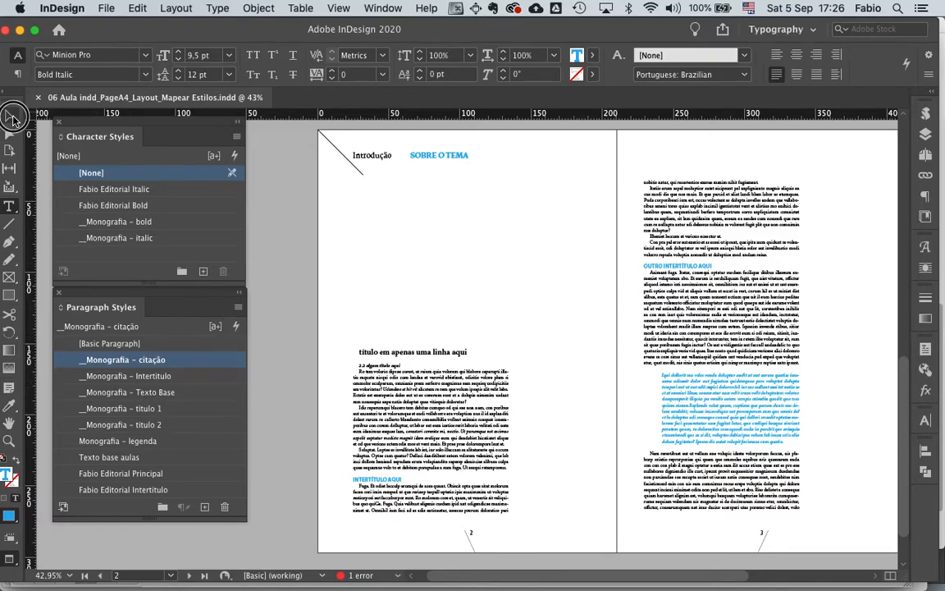
click(302, 284)
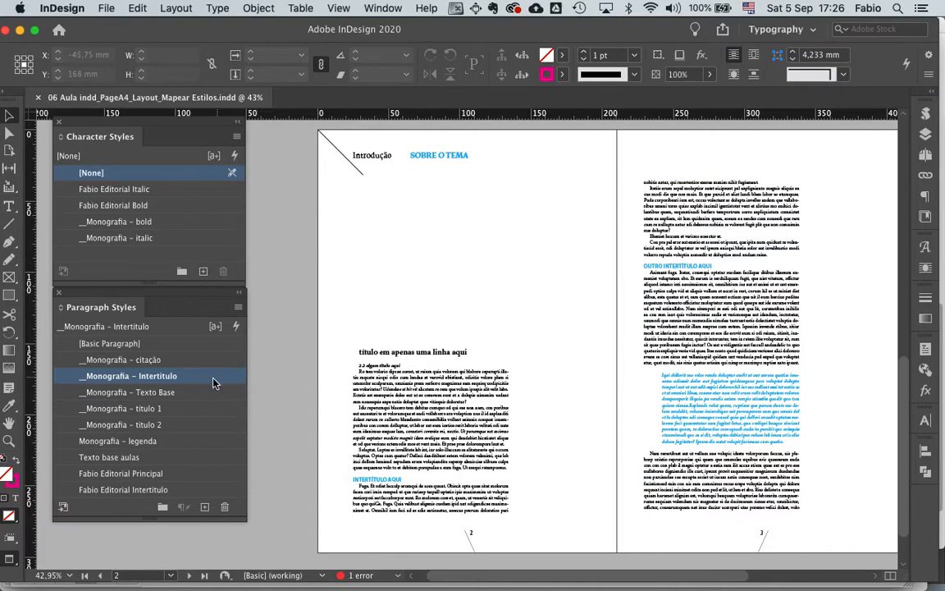
double_click(155, 394)
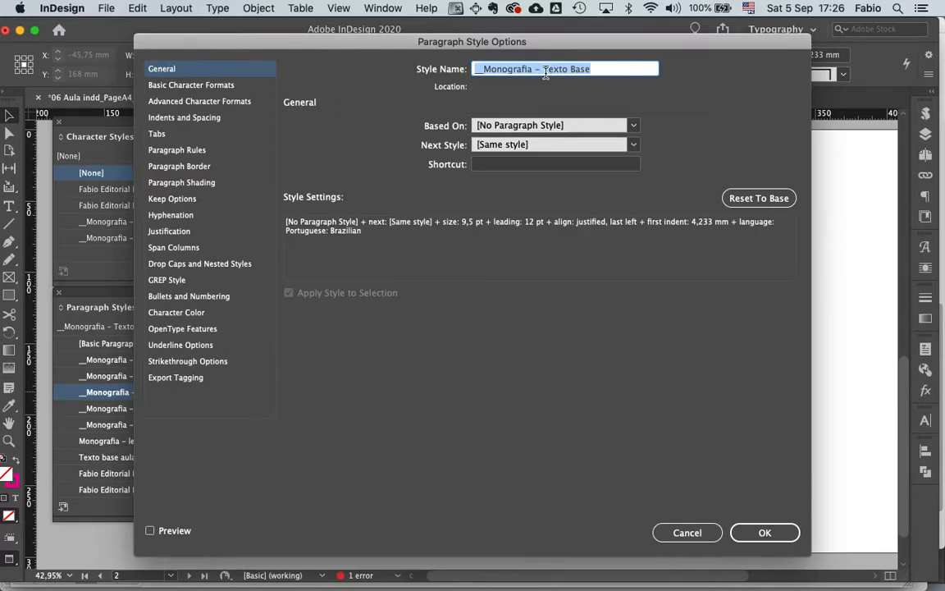
click(546, 72)
drag(593, 69, 469, 69)
key(super+c)
click(687, 533)
Step: Return to Word, replace the new style's name with the copied "__Monografia - Texto Base", and create it with Add to template enabled
key(super+Tab)
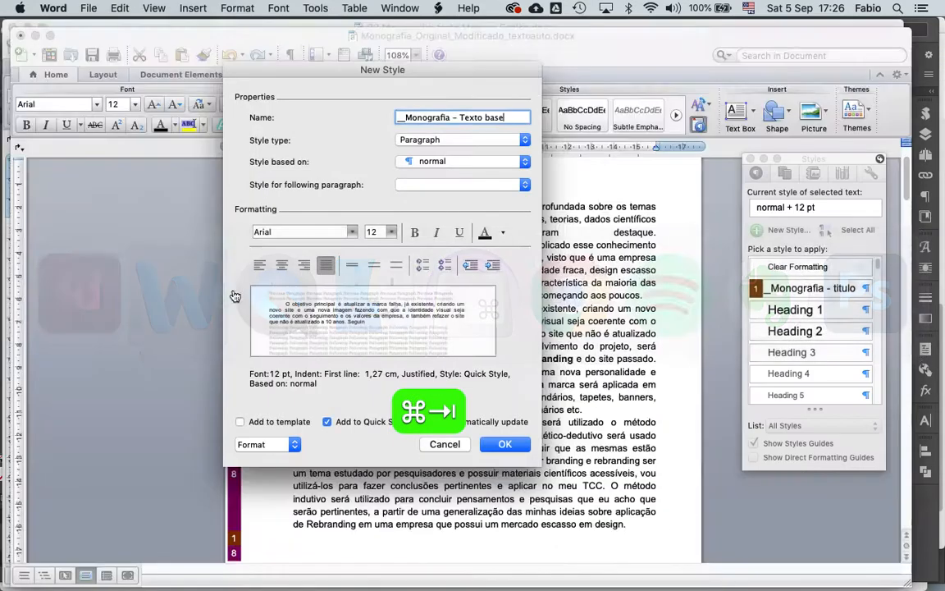
key(super+a)
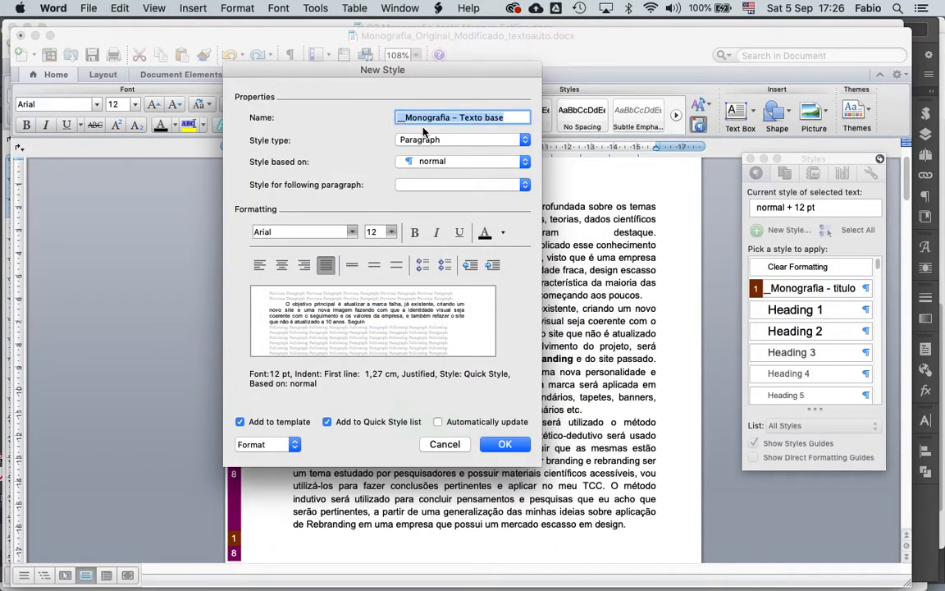
key(super+v)
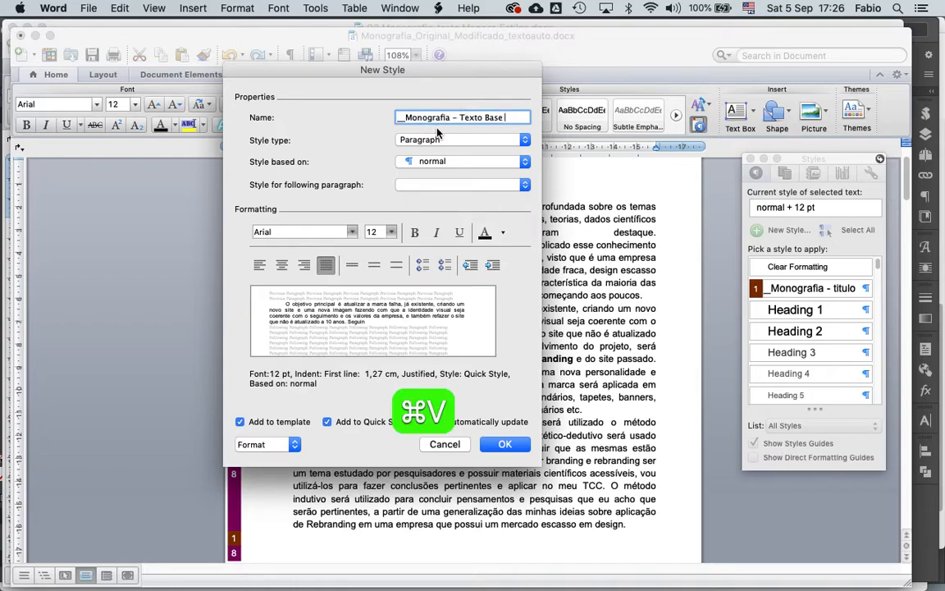
key(BackSpace)
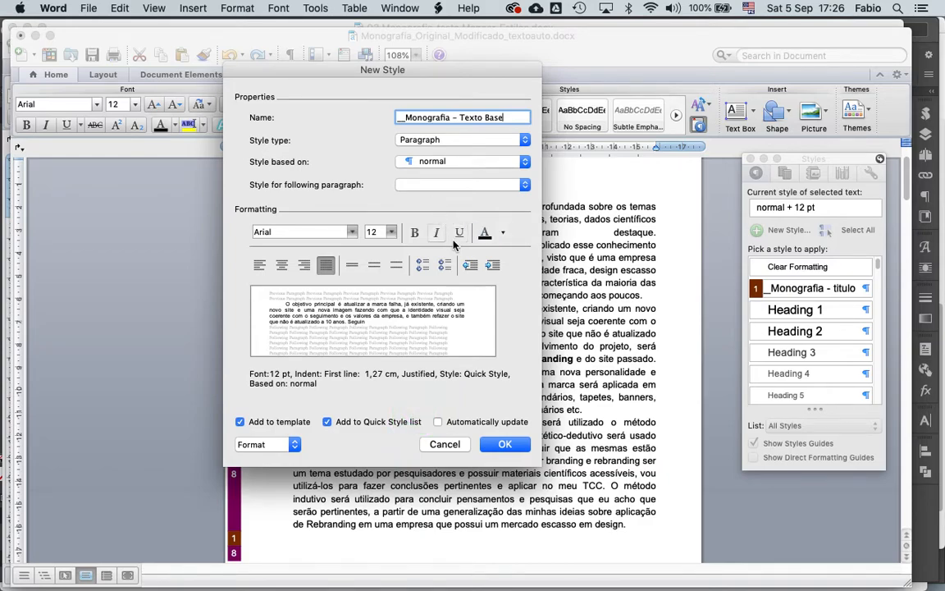
click(505, 444)
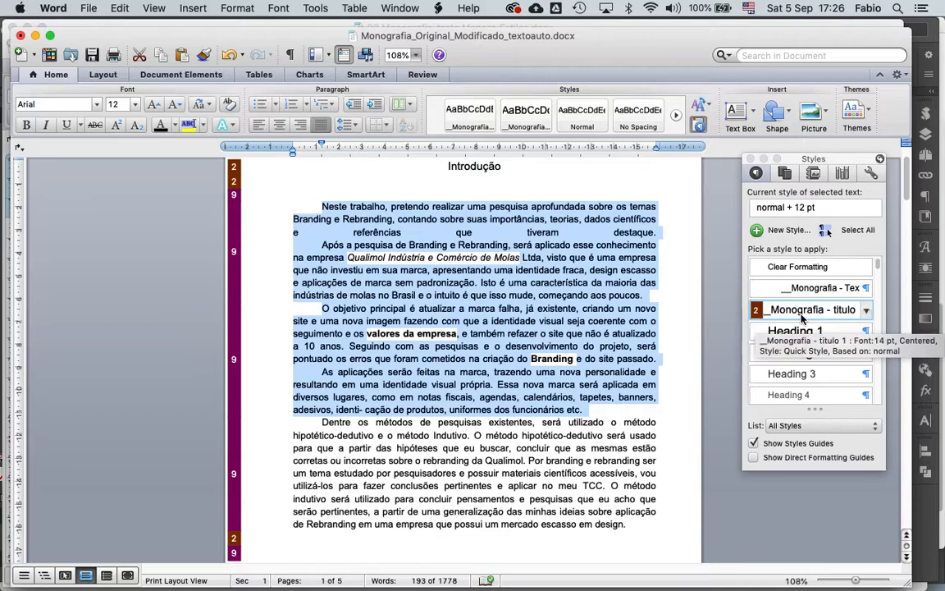
Step: Apply the "__Monografia - Texto Base" style to the selected Introdução body paragraphs
click(795, 291)
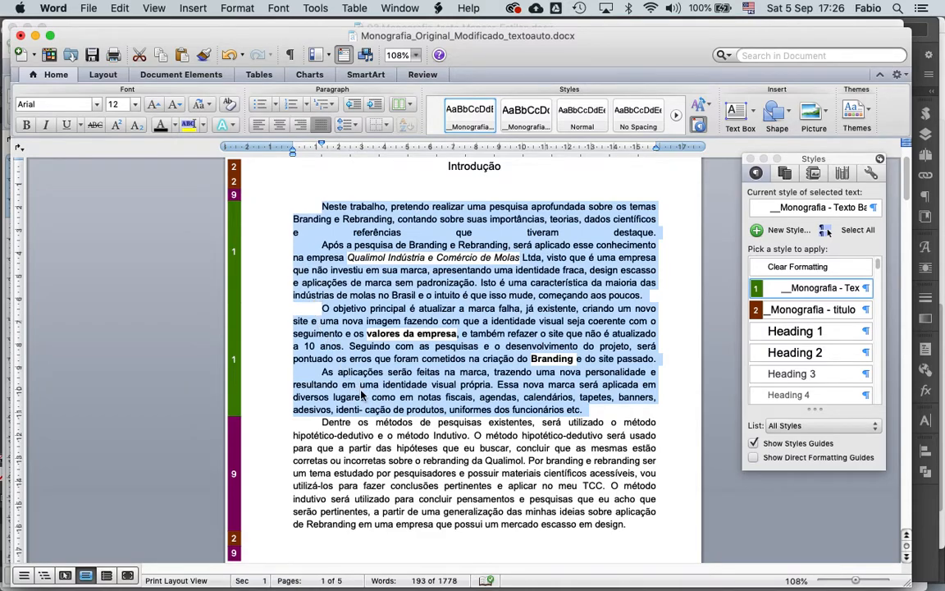
click(372, 366)
scroll(403, 393, down, 5)
scroll(403, 393, down, 1)
scroll(402, 393, up, 1)
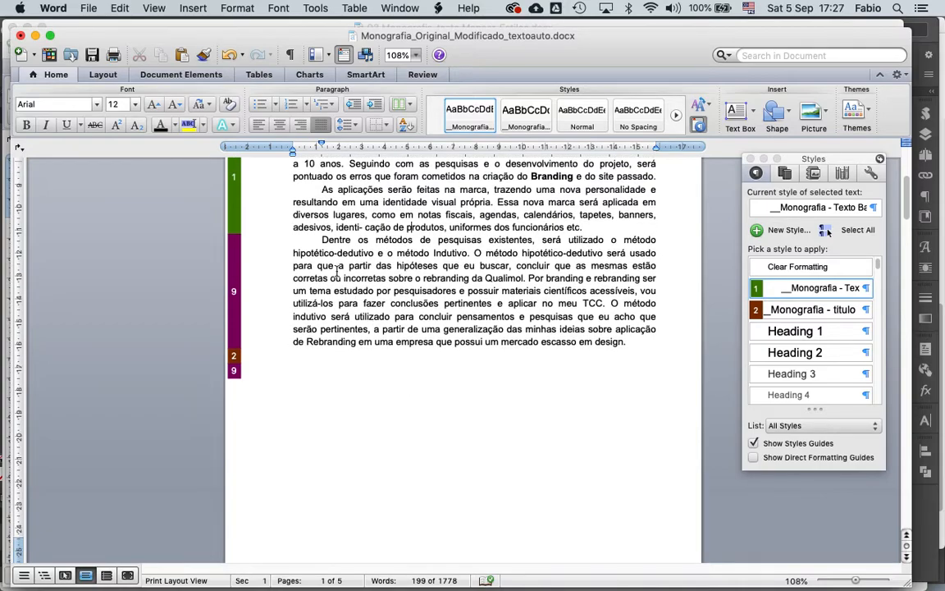
Step: Apply the "__Monografia - Texto Base" style to the "Dentre os métodos" paragraph and the empty paragraphs below it
drag(322, 240, 608, 385)
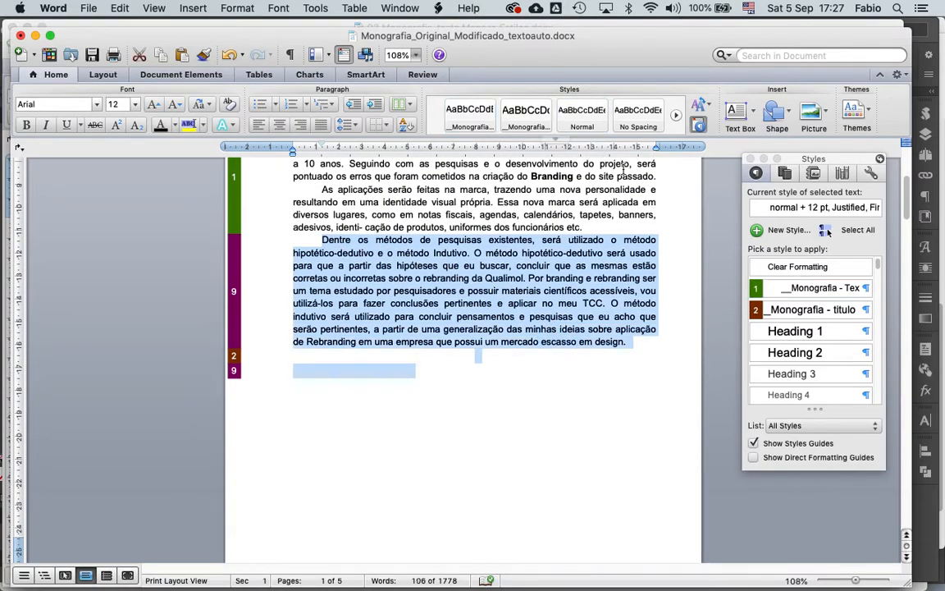
click(798, 290)
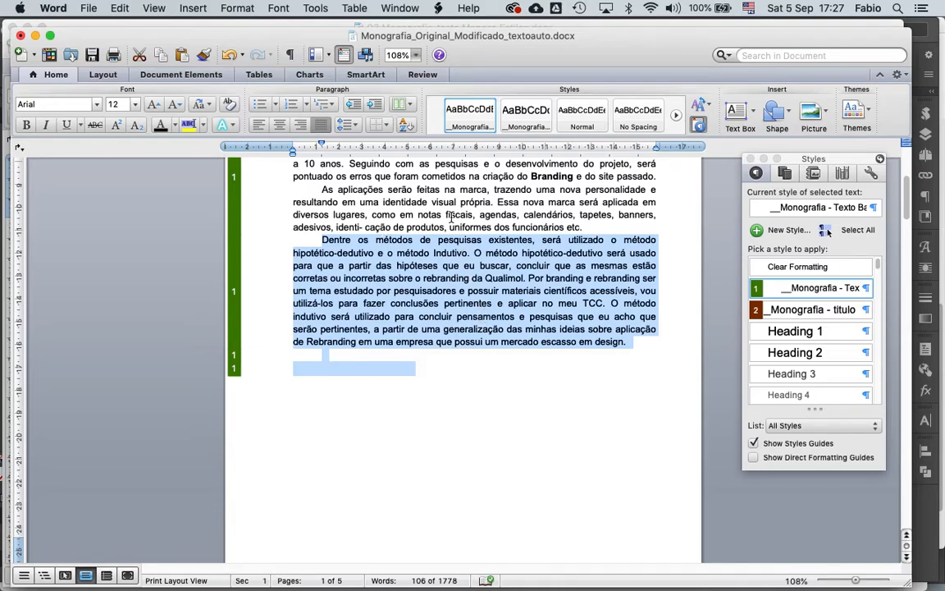
click(477, 246)
Step: Apply the "__Monografia - titulo 1" style to the "História da Qualimol" heading
scroll(499, 265, up, 1)
scroll(499, 265, down, 5)
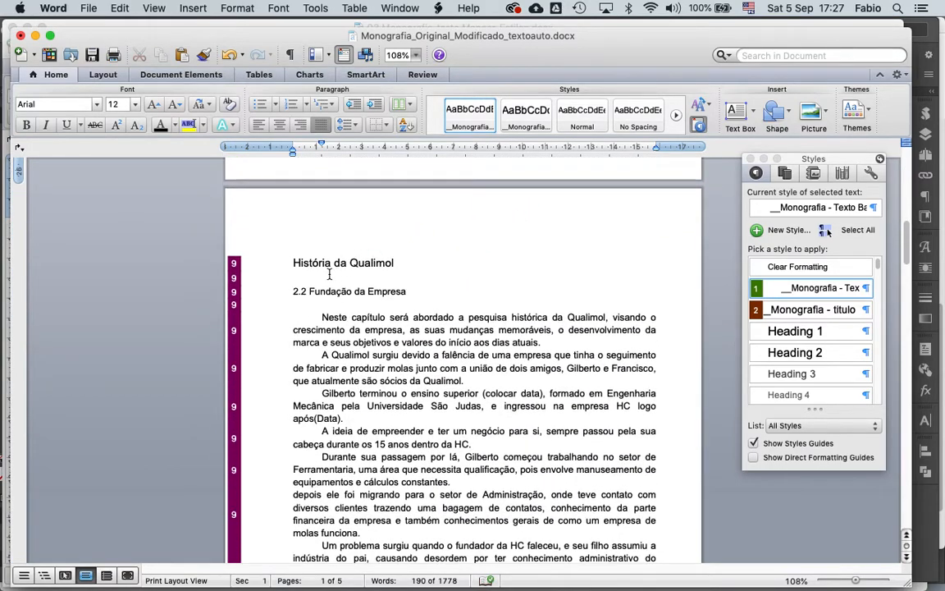
drag(279, 247, 379, 263)
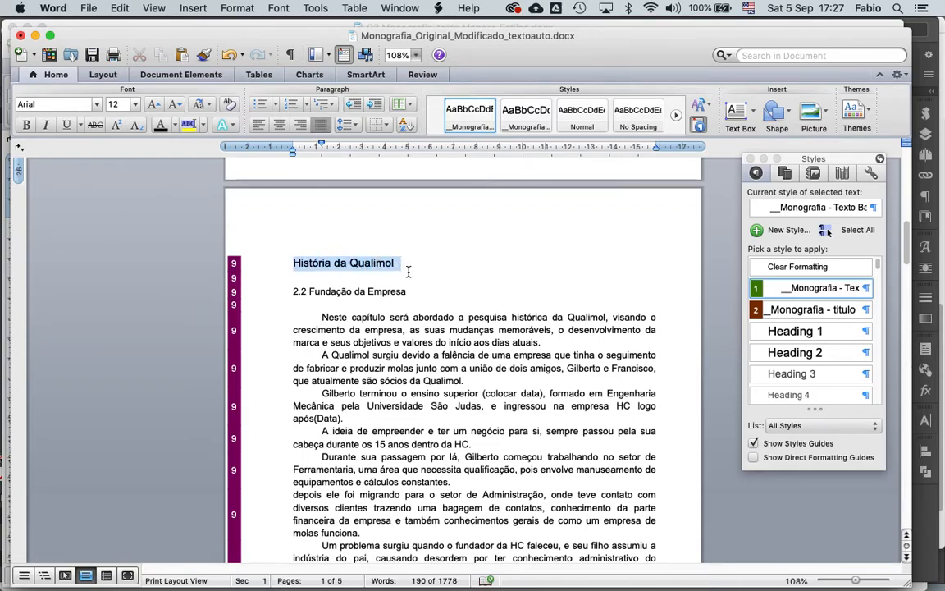
click(788, 311)
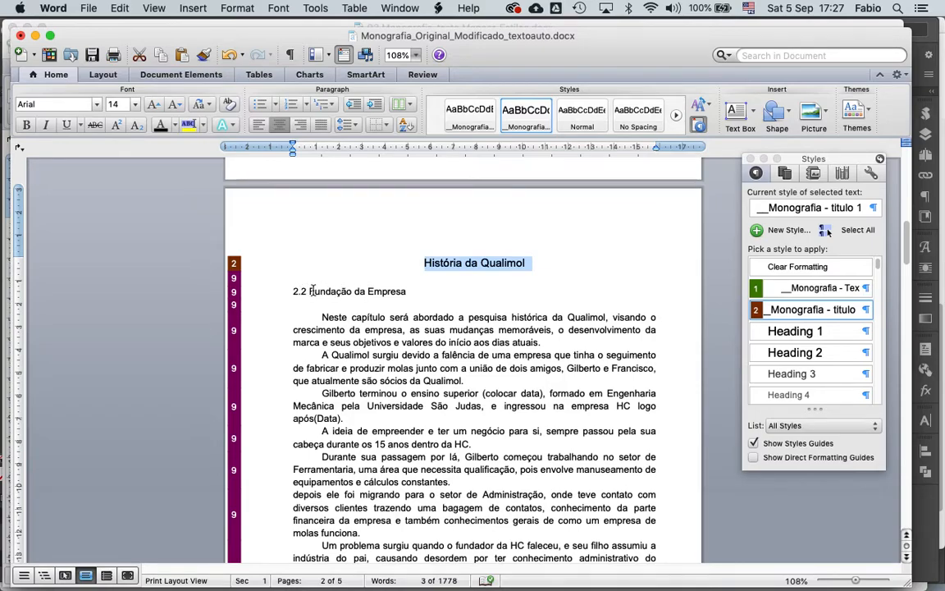
drag(301, 291, 374, 291)
click(324, 267)
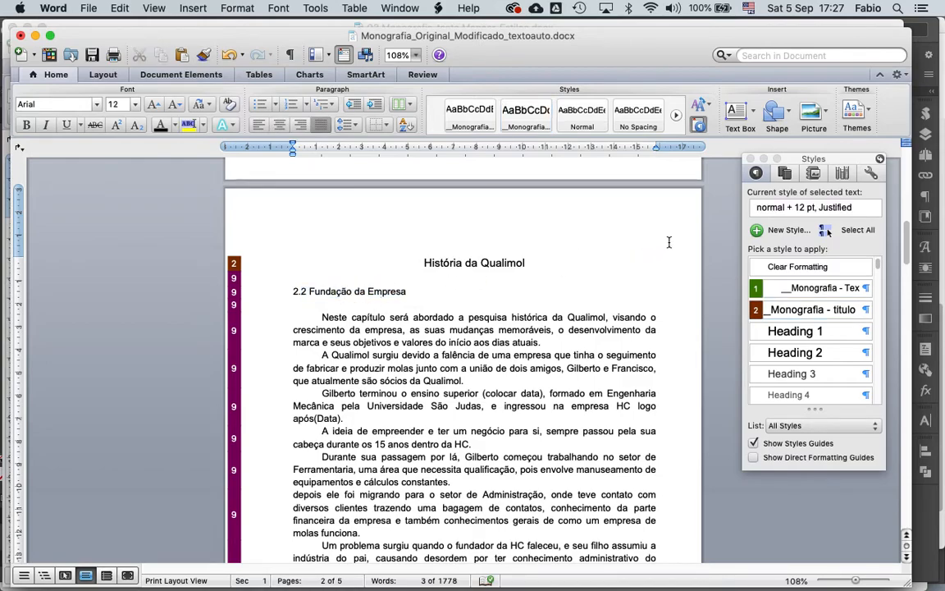
click(833, 230)
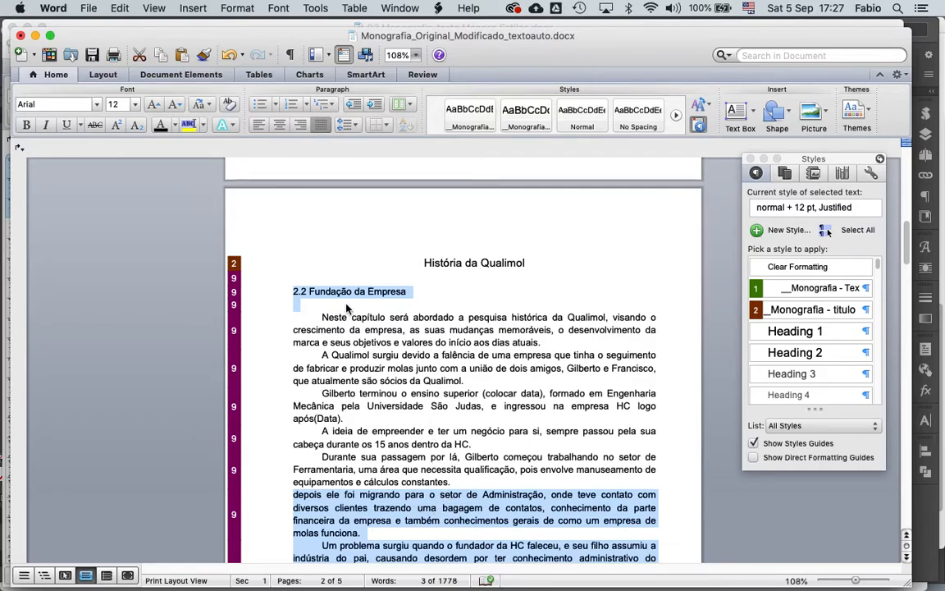
click(308, 287)
Step: Create a paragraph style named "__Monografia - Titulo 2" from the "2.2 Fundação da Empresa" heading and apply it to that heading
drag(294, 291, 424, 305)
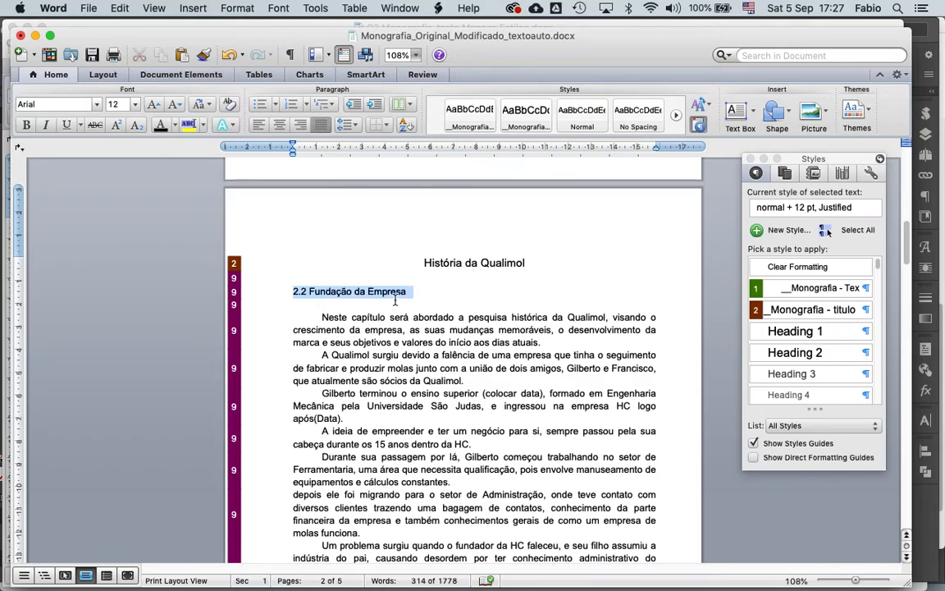
click(780, 230)
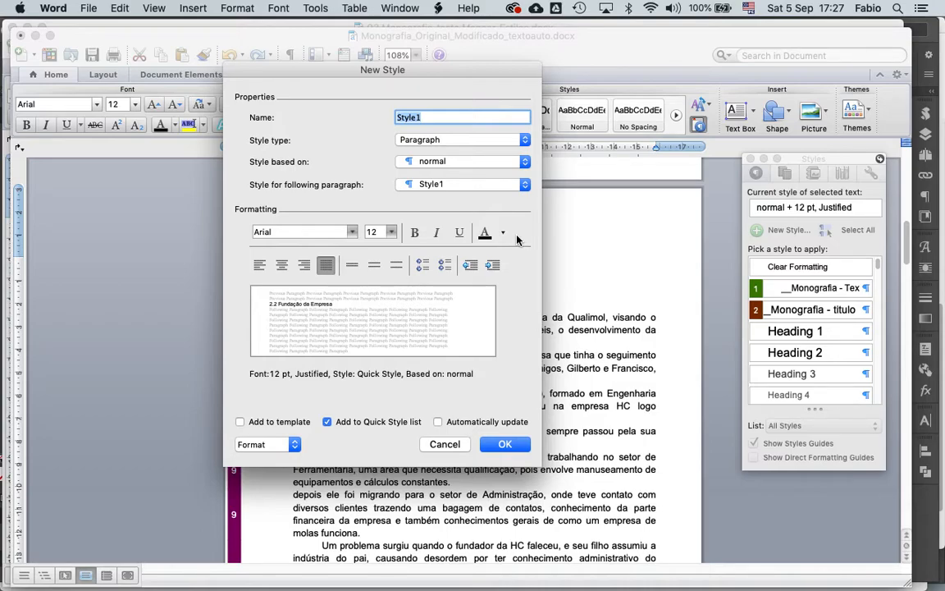
key(super+v)
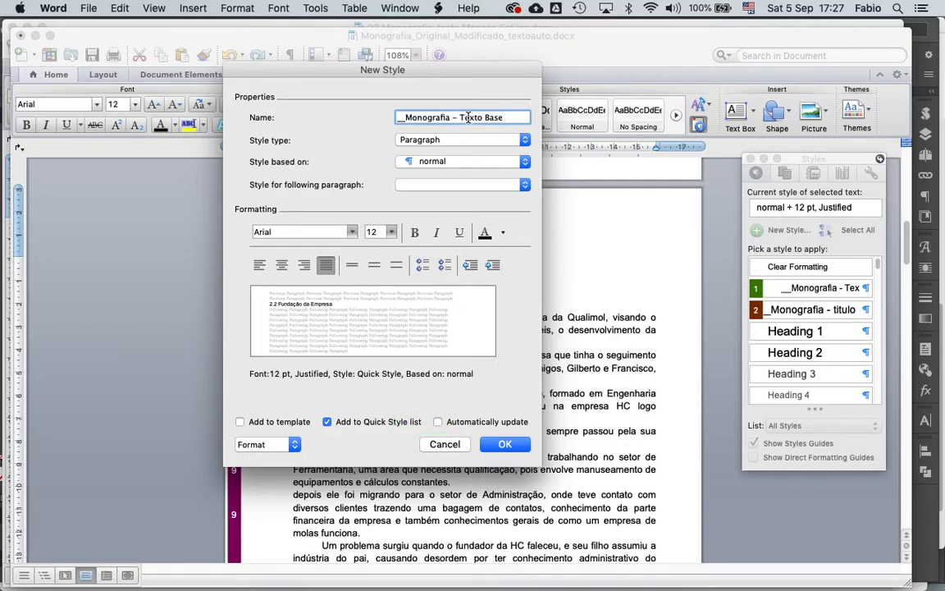
drag(464, 117, 511, 117)
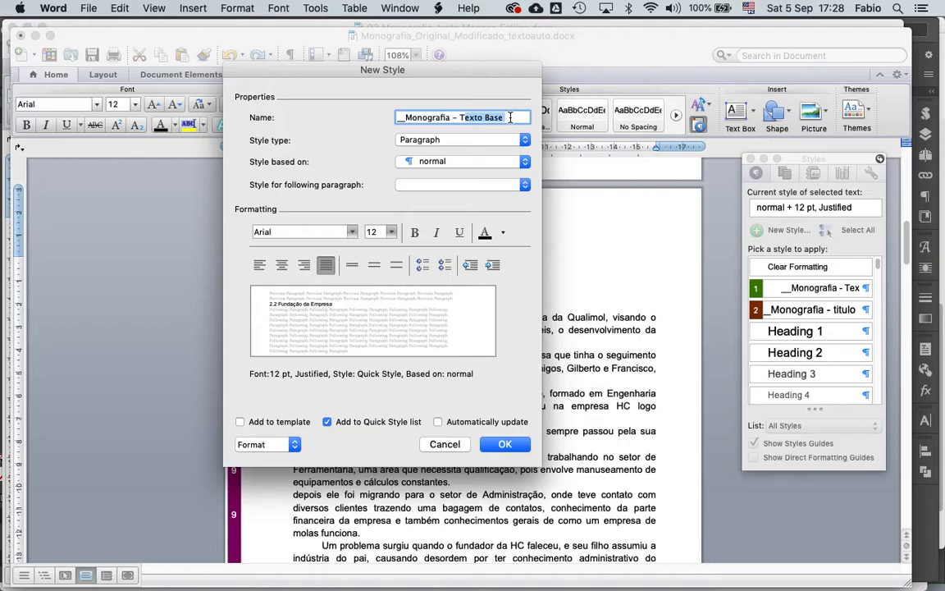
text(itulo 2)
key(Return)
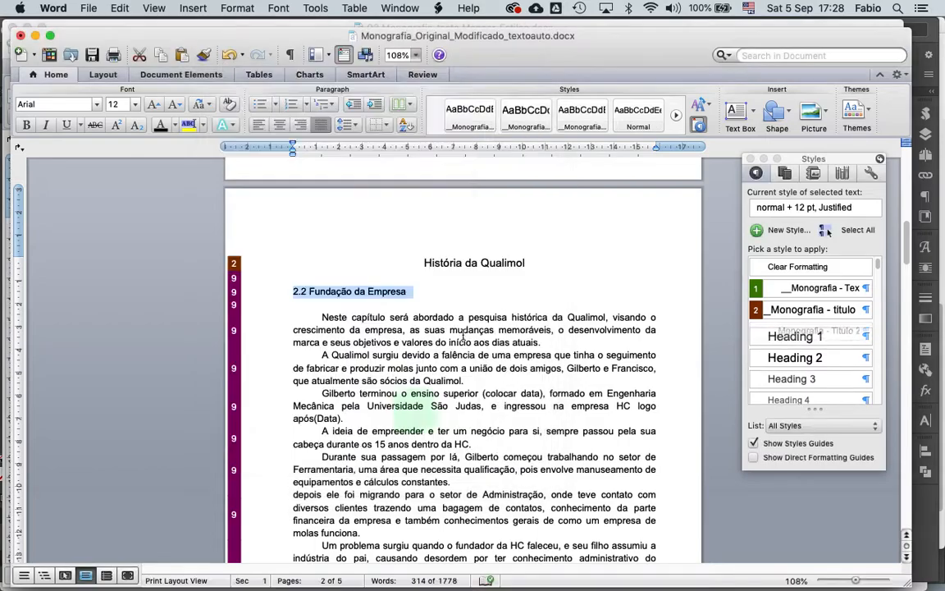
click(786, 332)
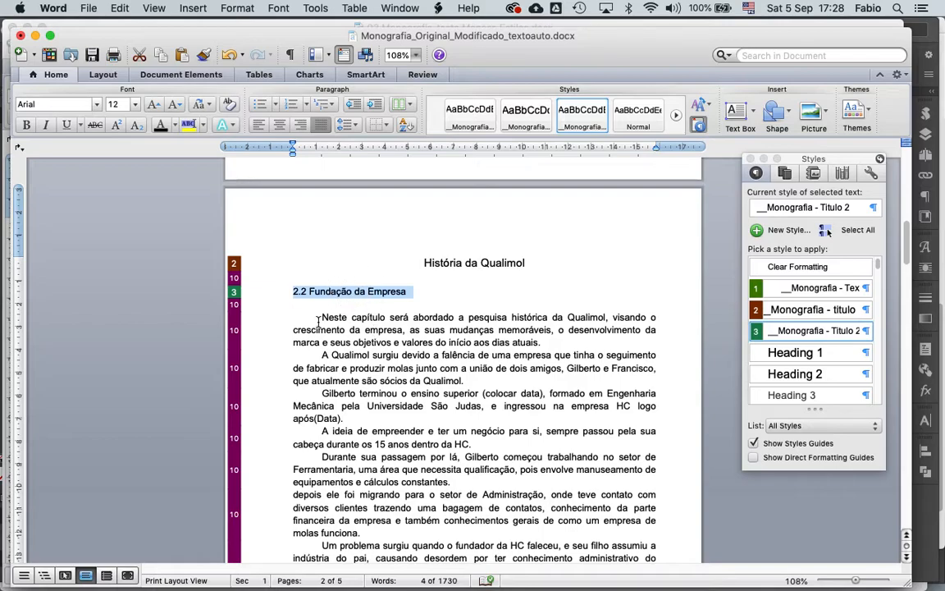
Step: Select all text formatted like the first paragraphs under "2.2 Fundação da Empresa" and apply the "__Monografia - Texto Base" style to it
drag(319, 317, 464, 381)
scroll(441, 332, down, 5)
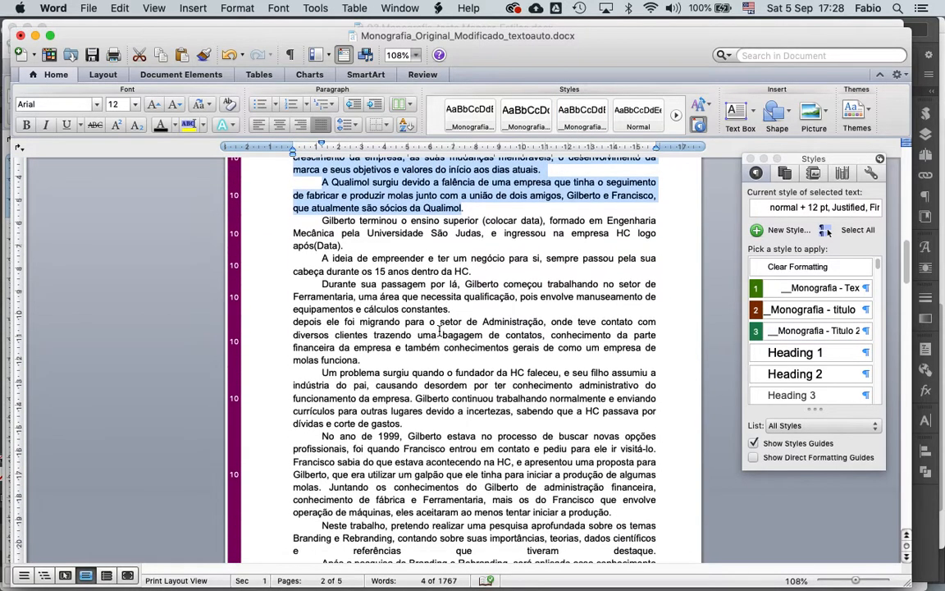
click(844, 231)
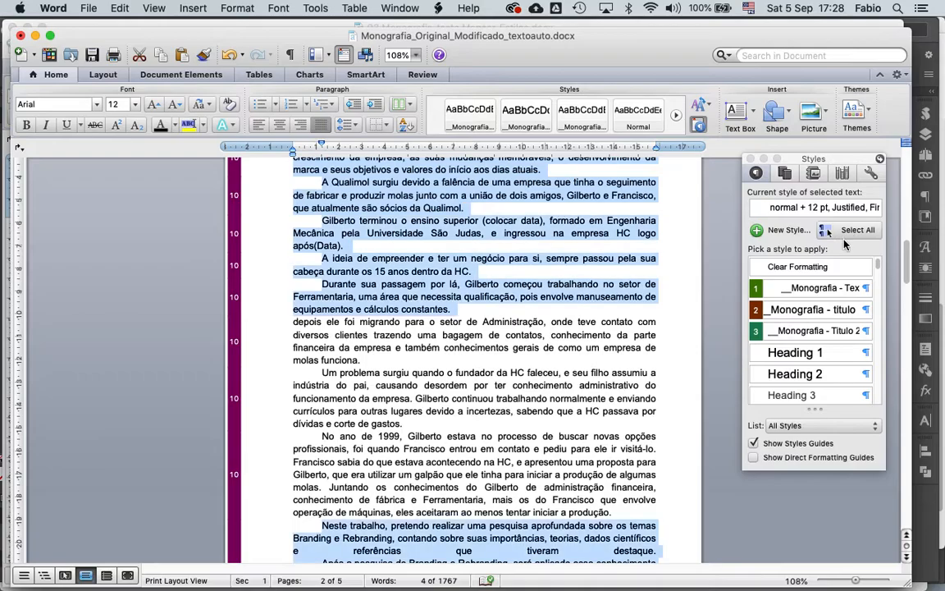
scroll(492, 392, down, 15)
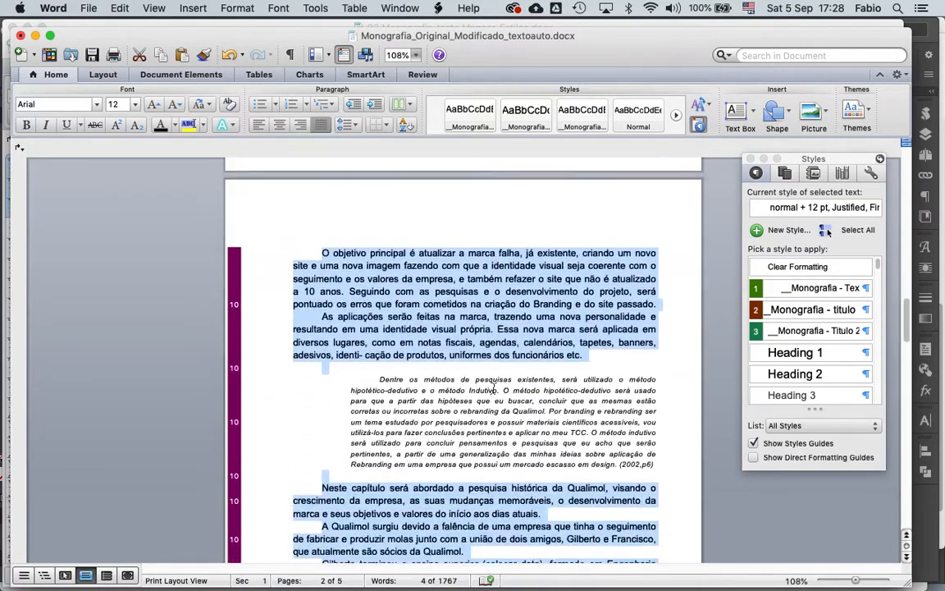
scroll(492, 391, down, 15)
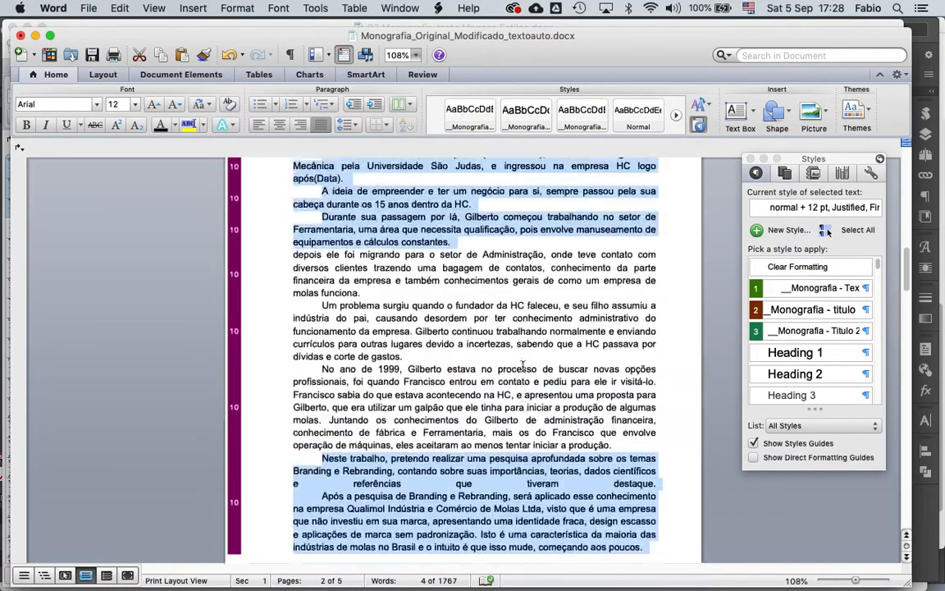
click(821, 288)
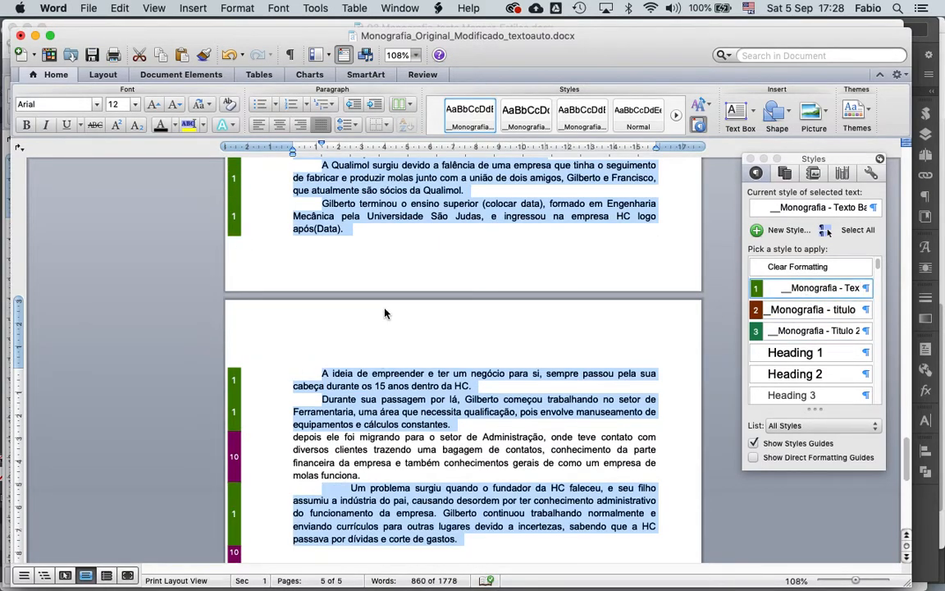
scroll(345, 290, up, 10)
scroll(367, 252, up, 5)
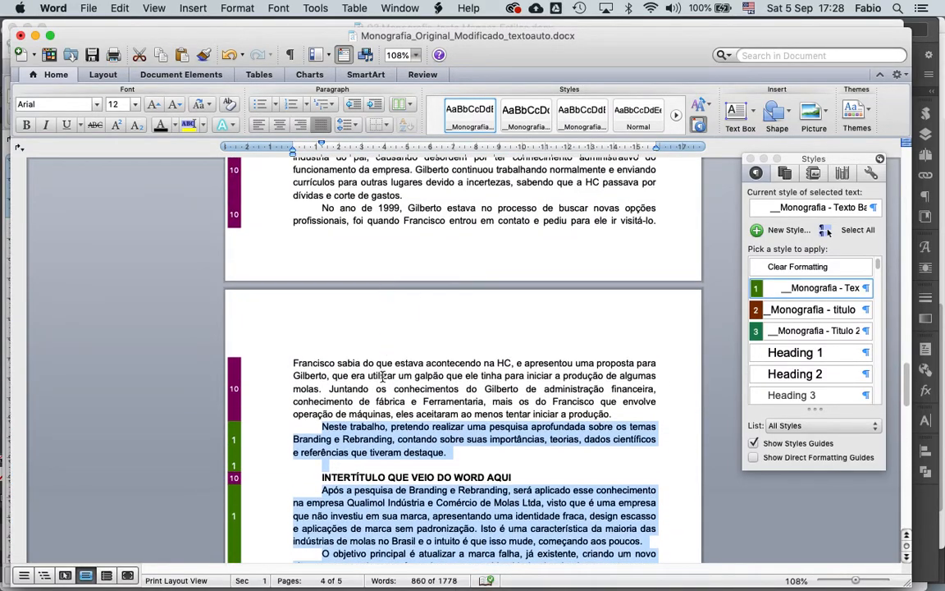
click(346, 332)
click(854, 233)
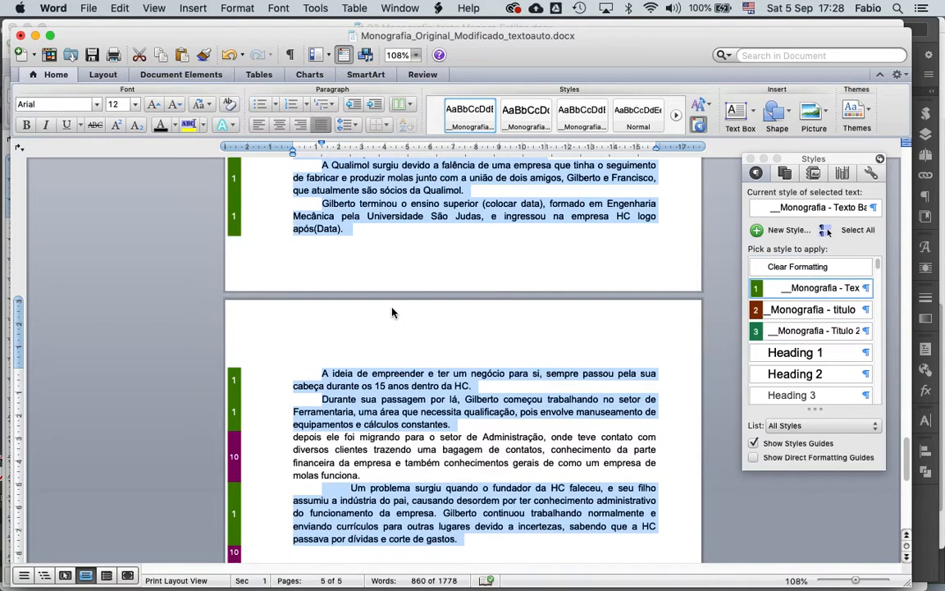
Step: Select all remaining unstyled text formatted like the paragraph above "Neste trabalho" on page 4 and apply the "__Monografia - Texto Base" style
scroll(393, 312, up, 14)
scroll(386, 300, up, 1)
click(363, 235)
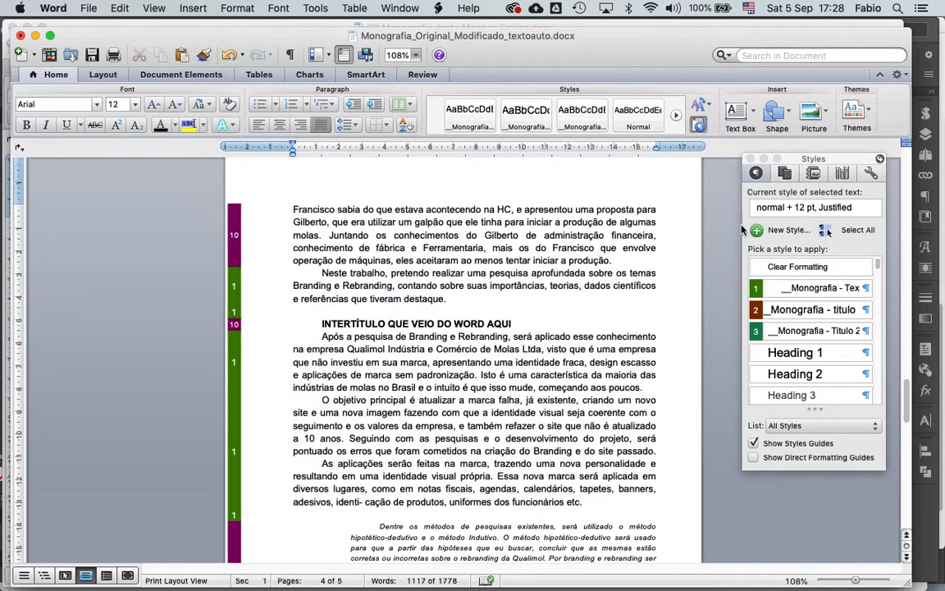
click(829, 231)
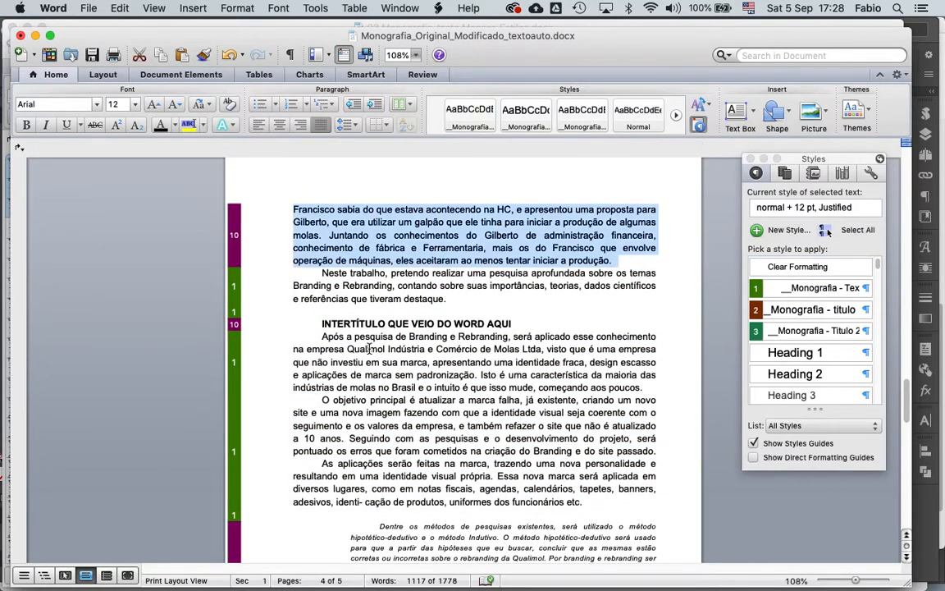
scroll(346, 268, up, 7)
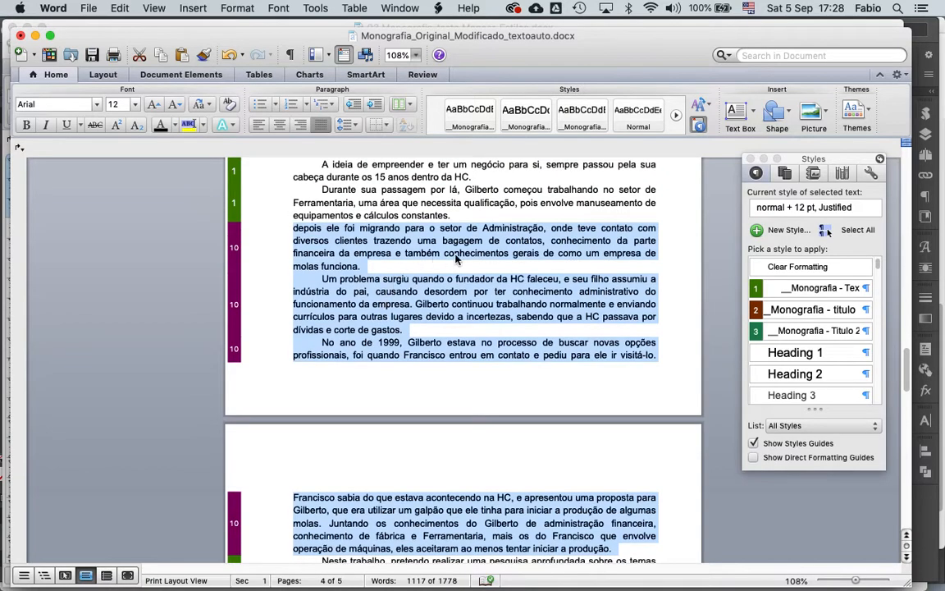
click(808, 294)
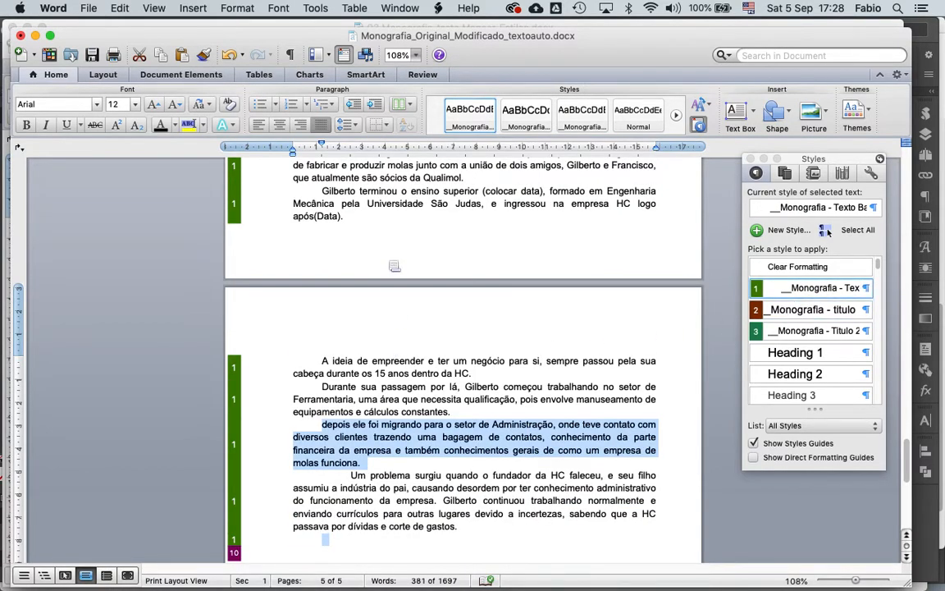
Step: Apply the "__Monografia - Texto Base" style to the two empty paragraphs at the end of the document
click(346, 178)
scroll(386, 271, down, 3)
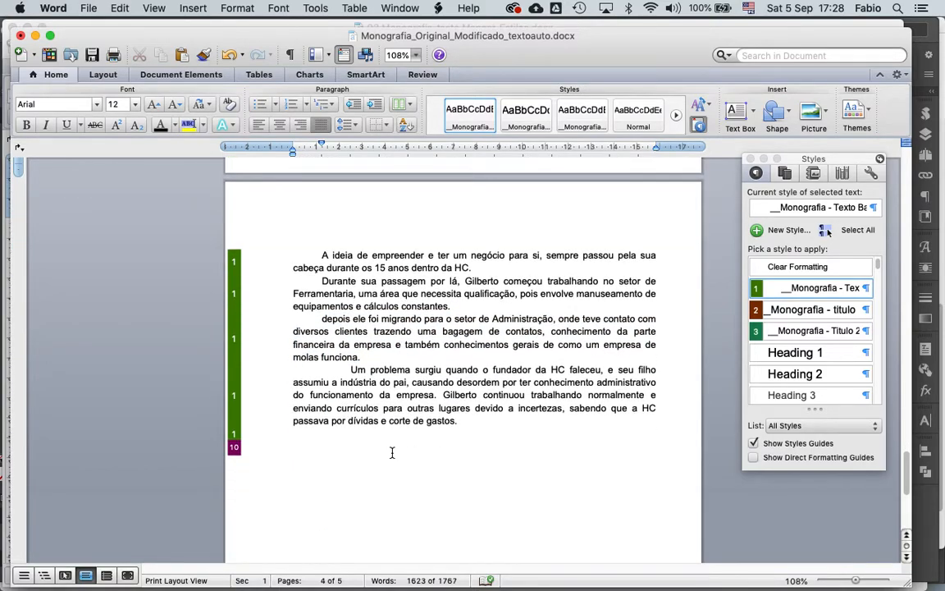
drag(410, 433, 422, 458)
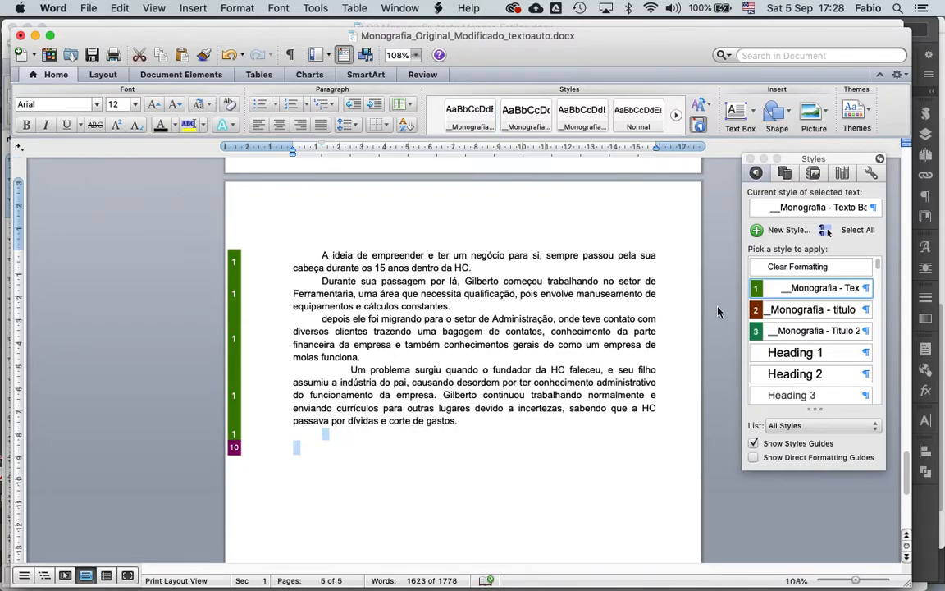
click(788, 288)
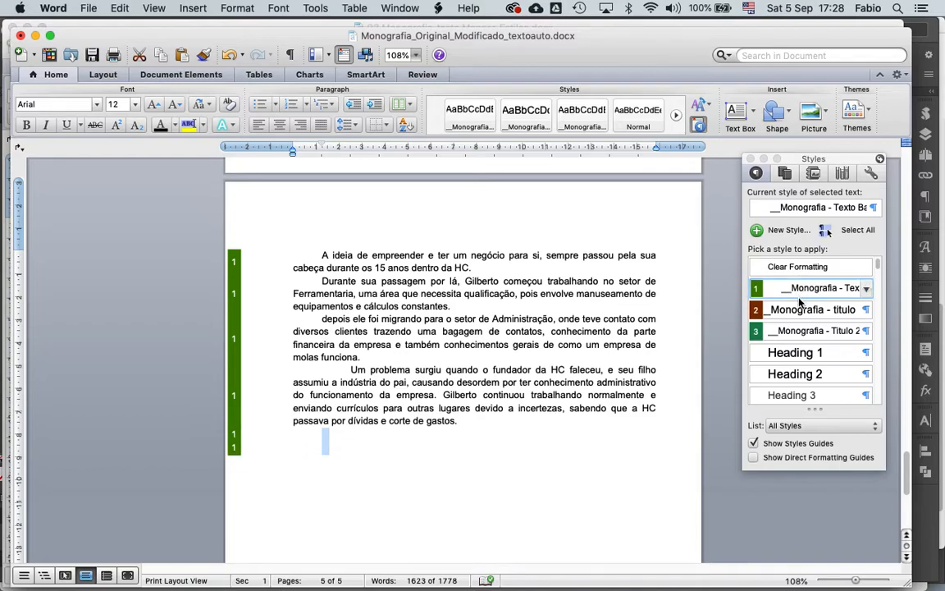
click(410, 322)
Step: Select all text formatted like the indented italic quotation beginning "Dentre os métodos" on page 4
scroll(410, 287, up, 8)
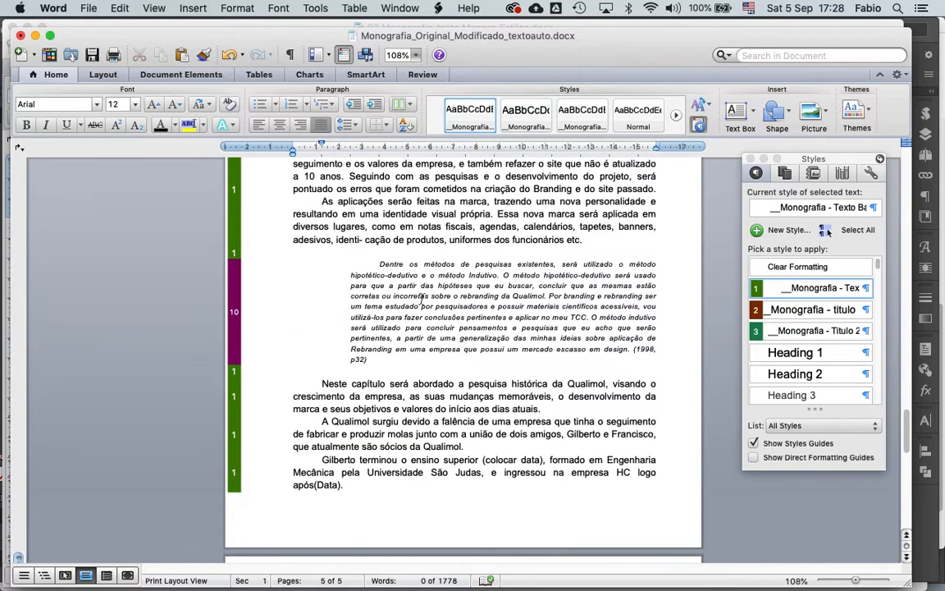
click(410, 285)
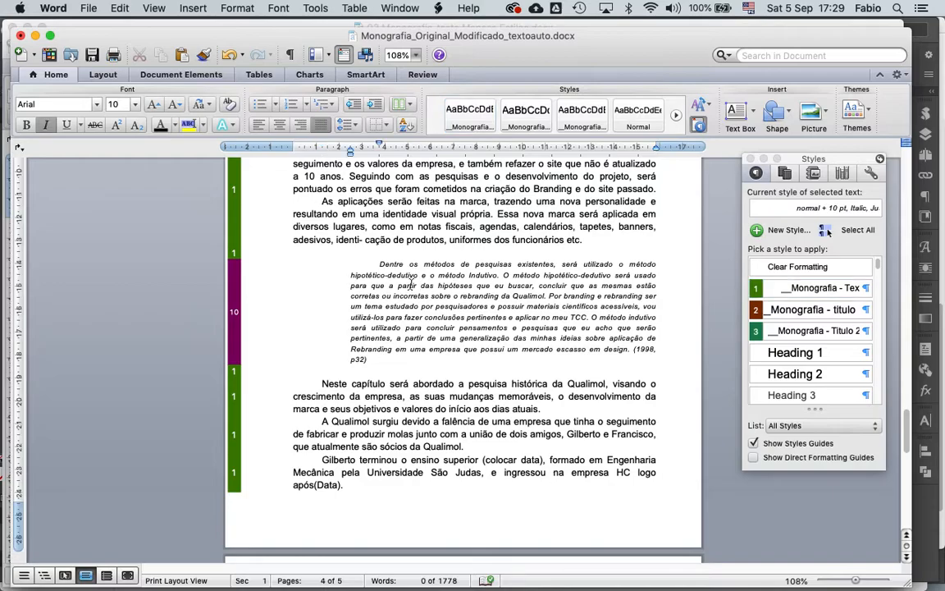
click(841, 232)
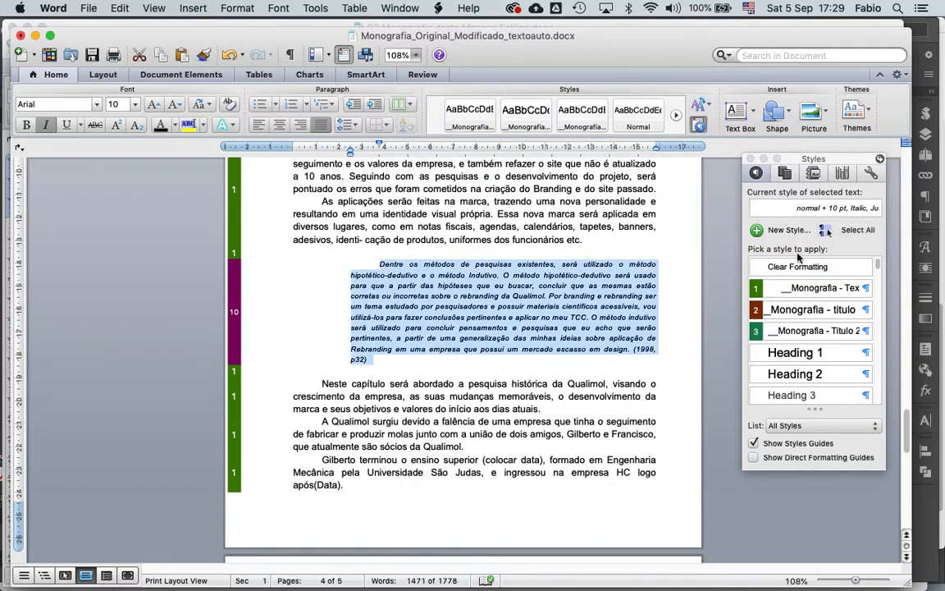
scroll(456, 312, up, 10)
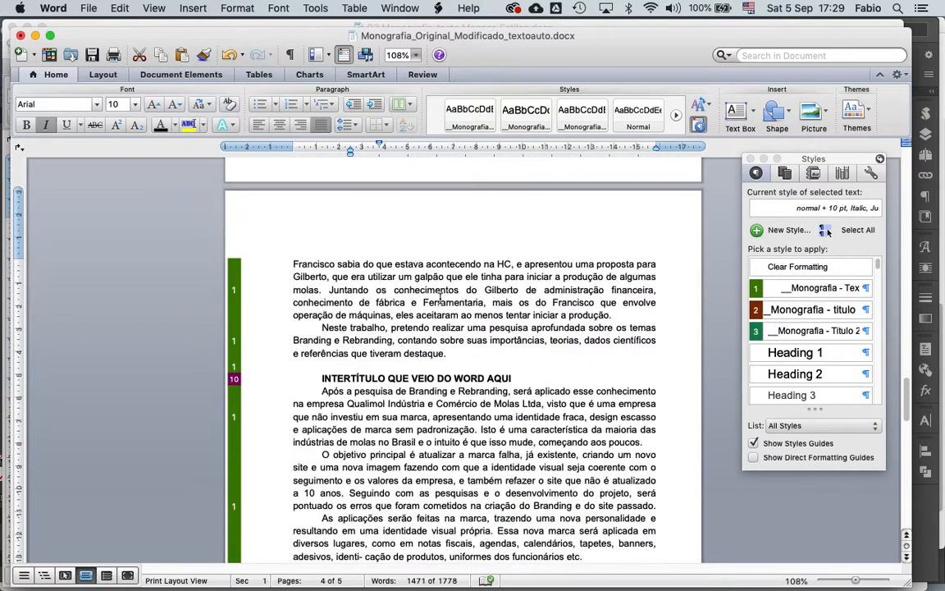
scroll(445, 304, up, 8)
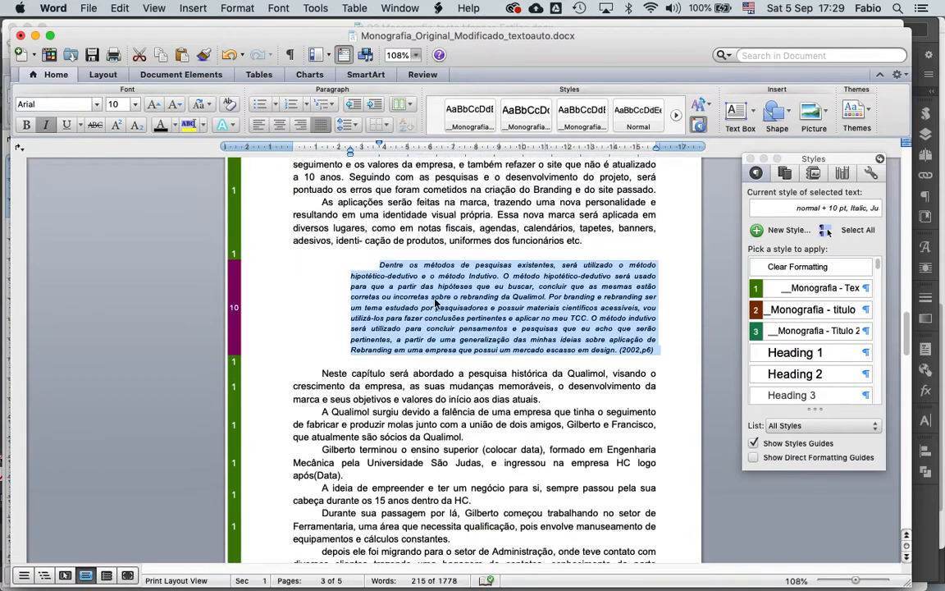
Step: Create a paragraph style named "__Monografia - Citacao" from the selected italic quotations and apply it to them
click(777, 231)
text(__Monografia - Texto Base)
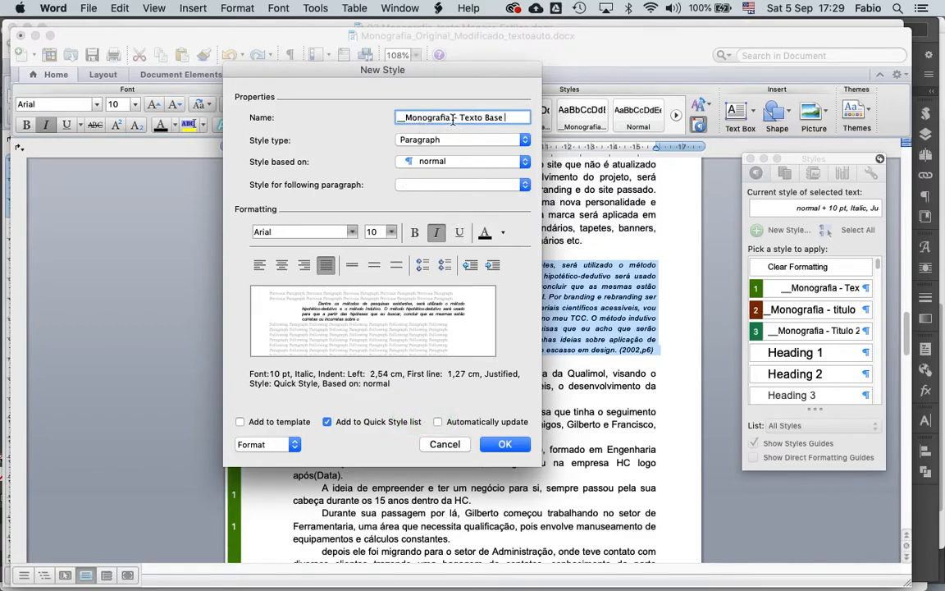
drag(461, 117, 510, 119)
key(BackSpace)
key(BackSpace)
text(Ci)
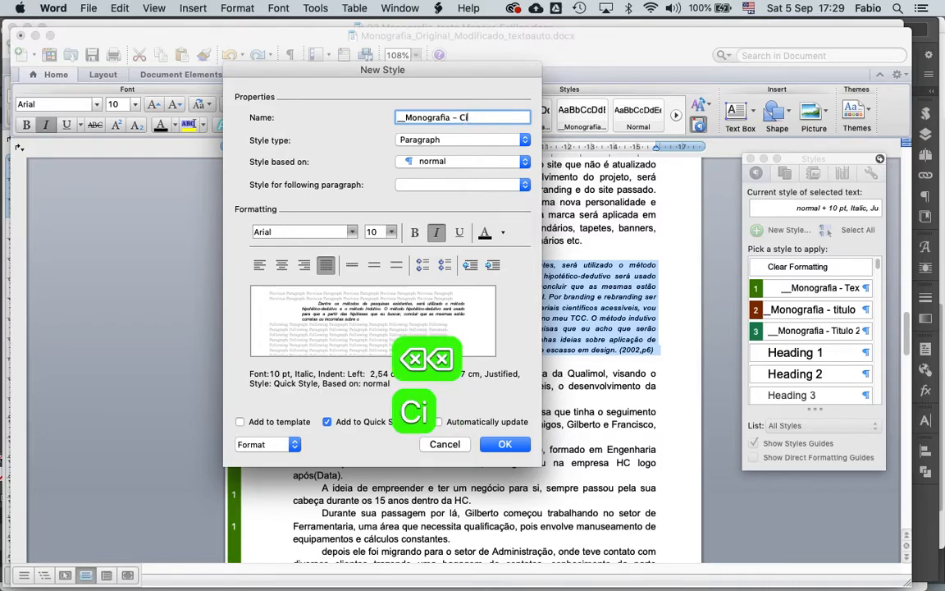
text(tacao)
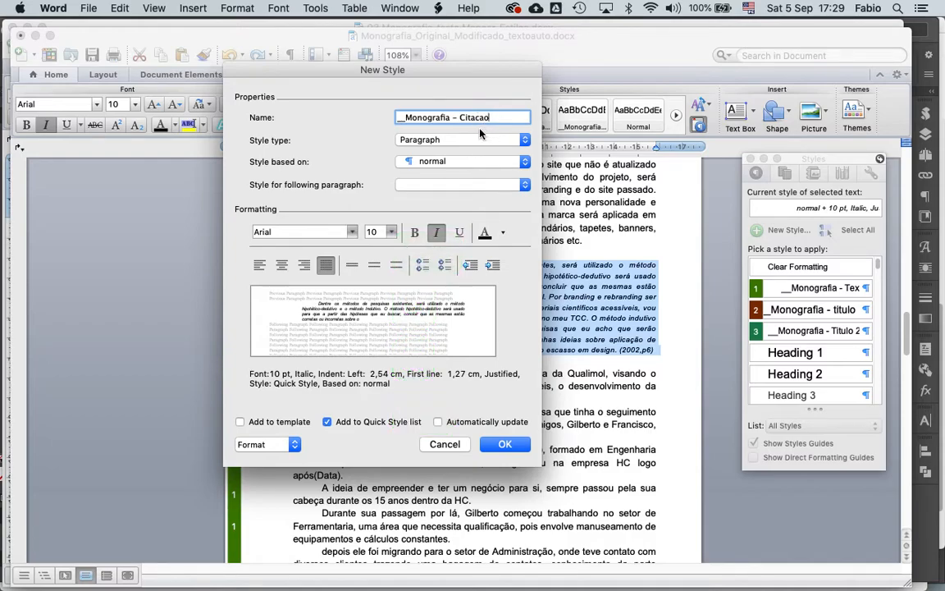
click(509, 445)
click(505, 445)
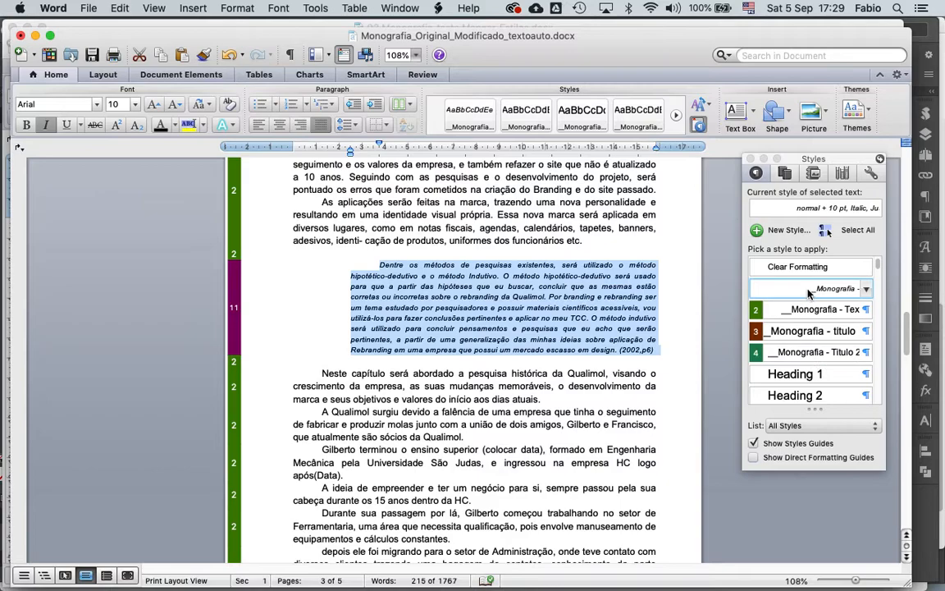
click(809, 292)
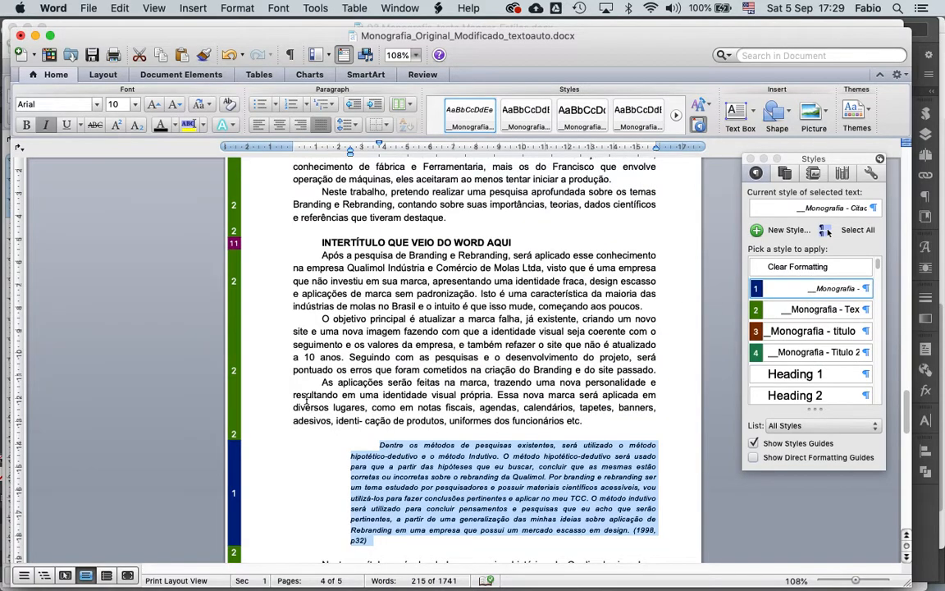
Step: Create a paragraph style named "__Monografia - Intertitulo" from all text formatted like "INTERTÍTULO QUE VEIO DO WORD AQUI" and apply it to that text
drag(343, 242, 374, 242)
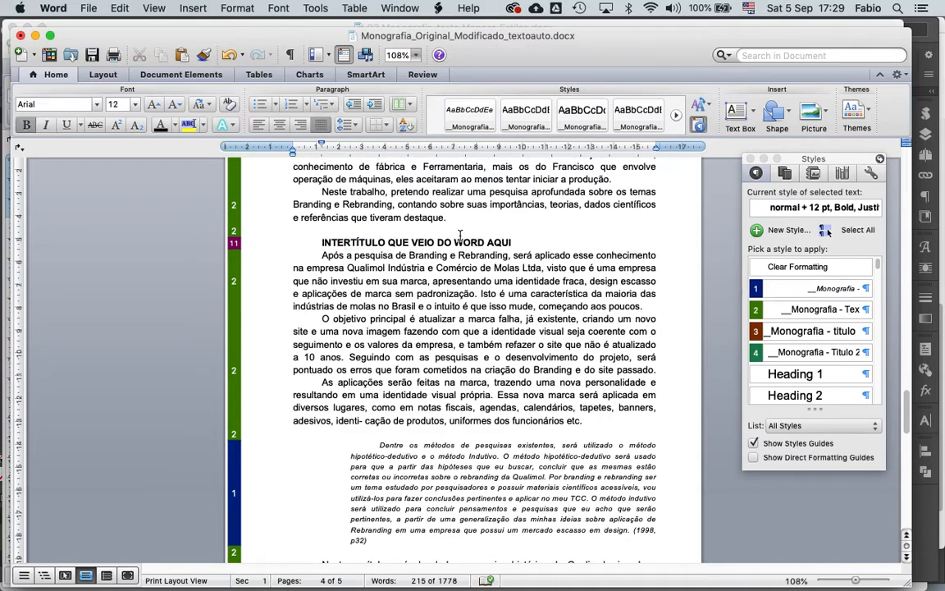
click(853, 232)
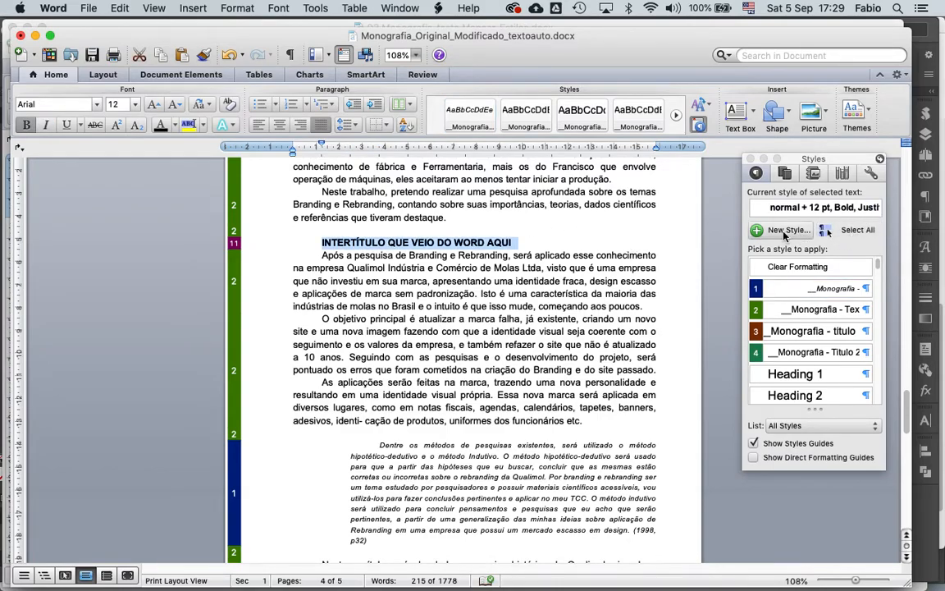
click(749, 233)
text(_Monografia - Texto Base)
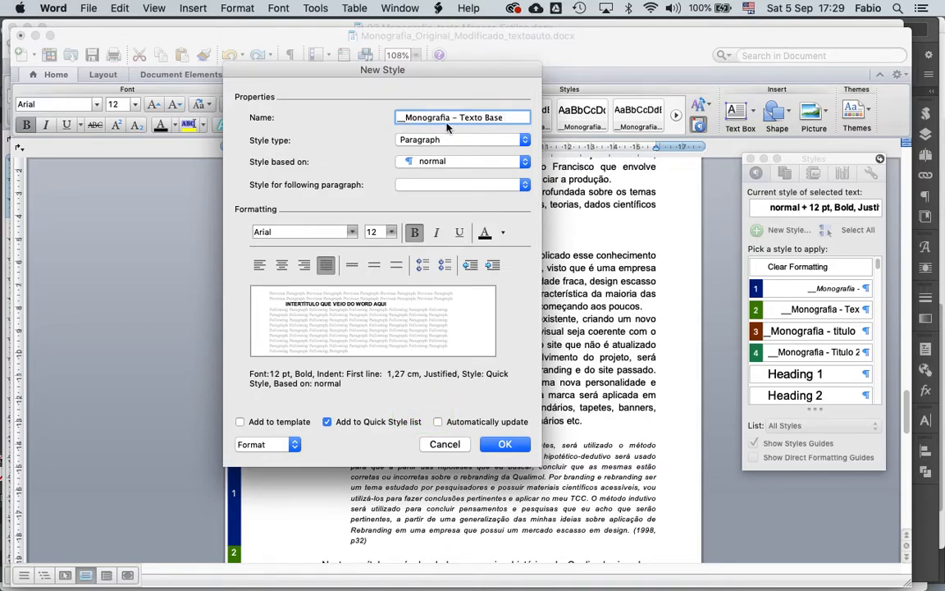
drag(460, 117, 528, 123)
text(In)
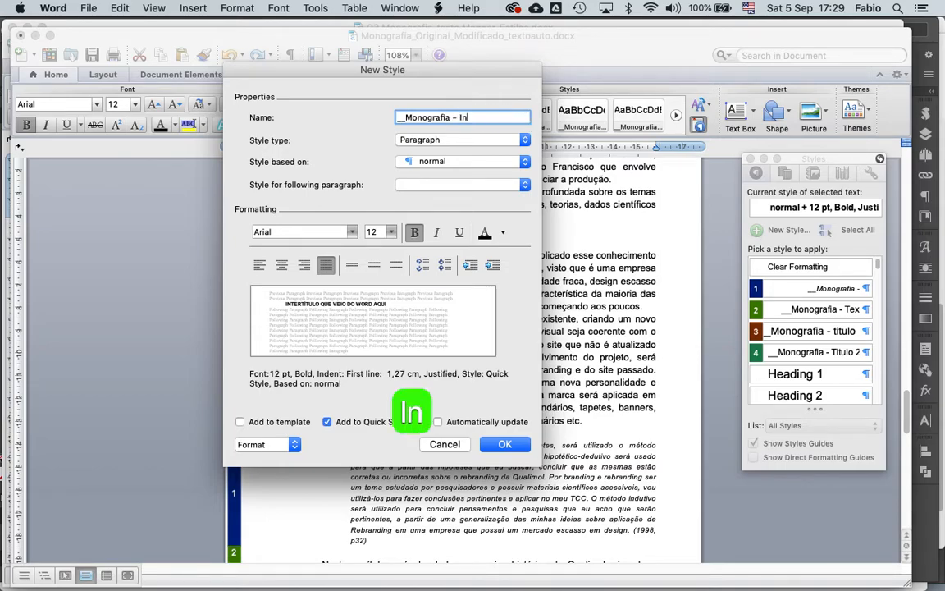
text(tertitulo)
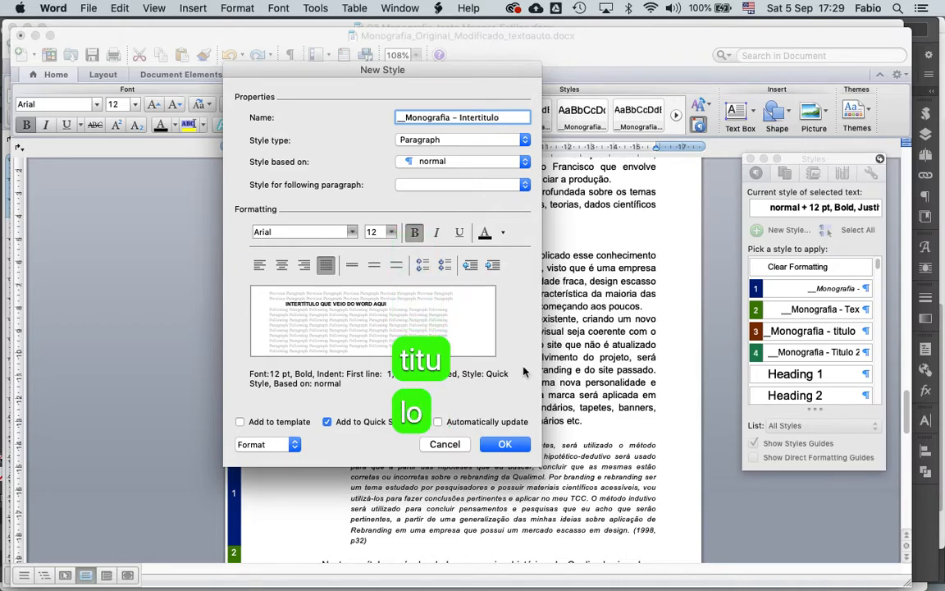
click(505, 444)
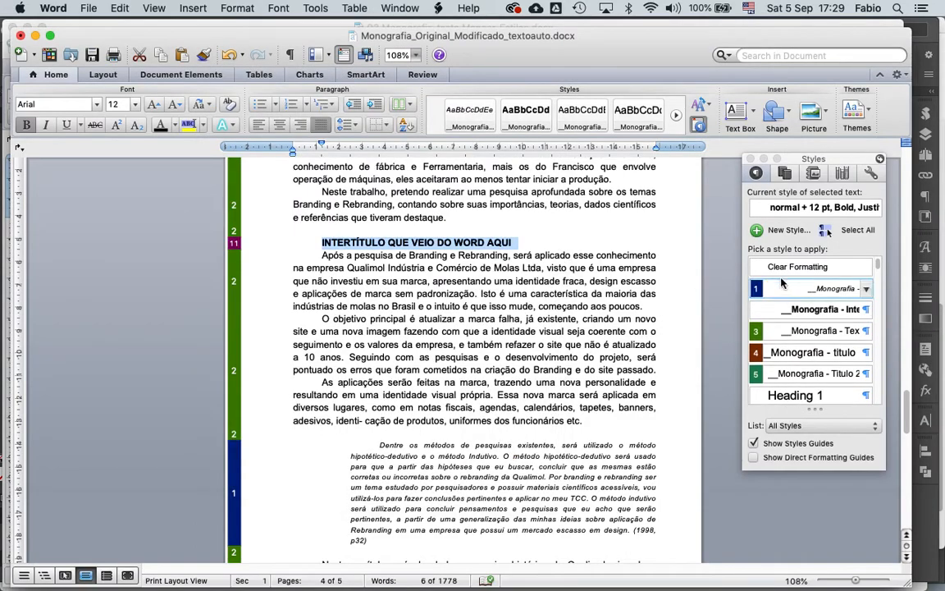
click(794, 313)
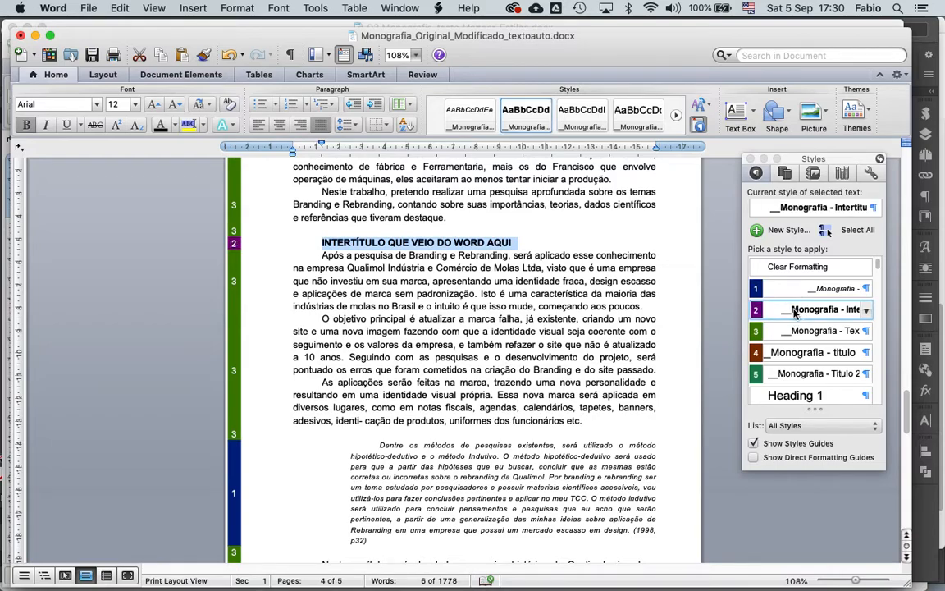
Step: Review the style guide numbers beside the paragraphs on pages 3 to 5, including the indented italic quotations
scroll(435, 361, down, 15)
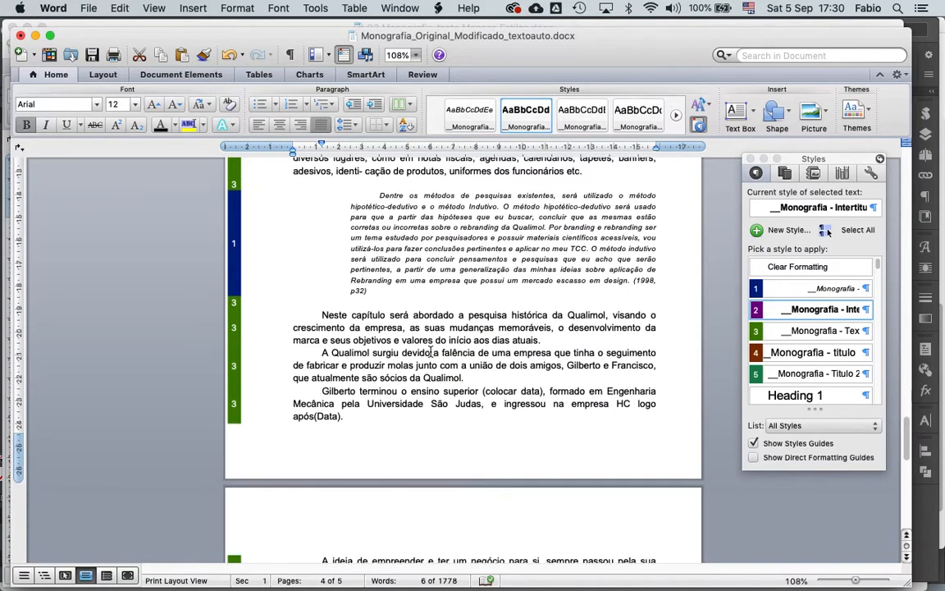
scroll(435, 361, down, 3)
scroll(418, 310, up, 5)
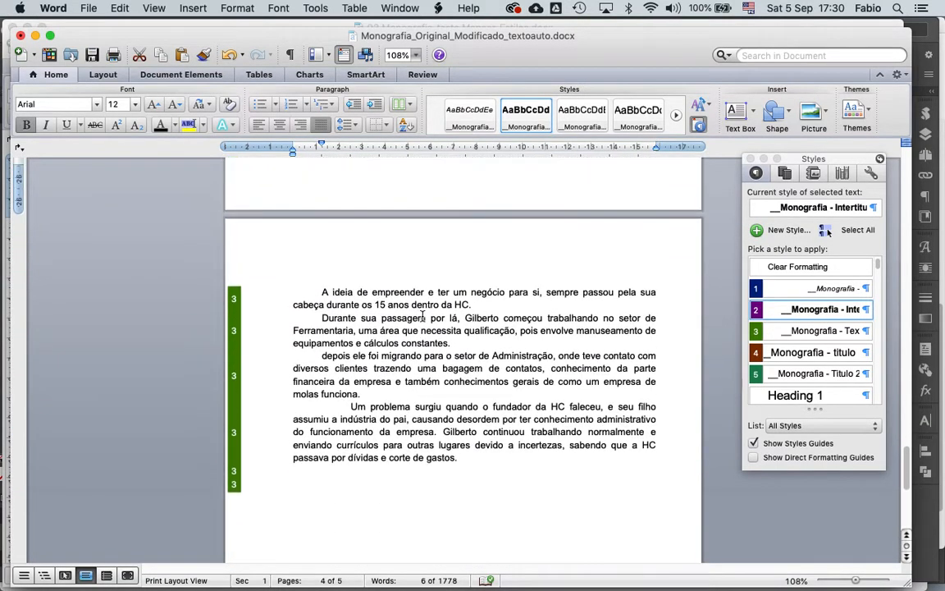
scroll(418, 310, up, 5)
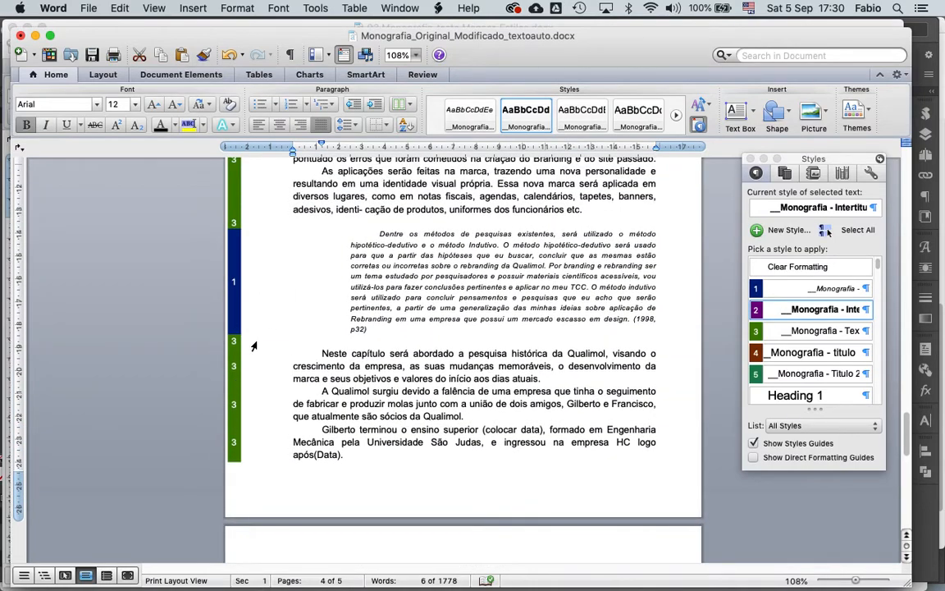
scroll(342, 395, down, 7)
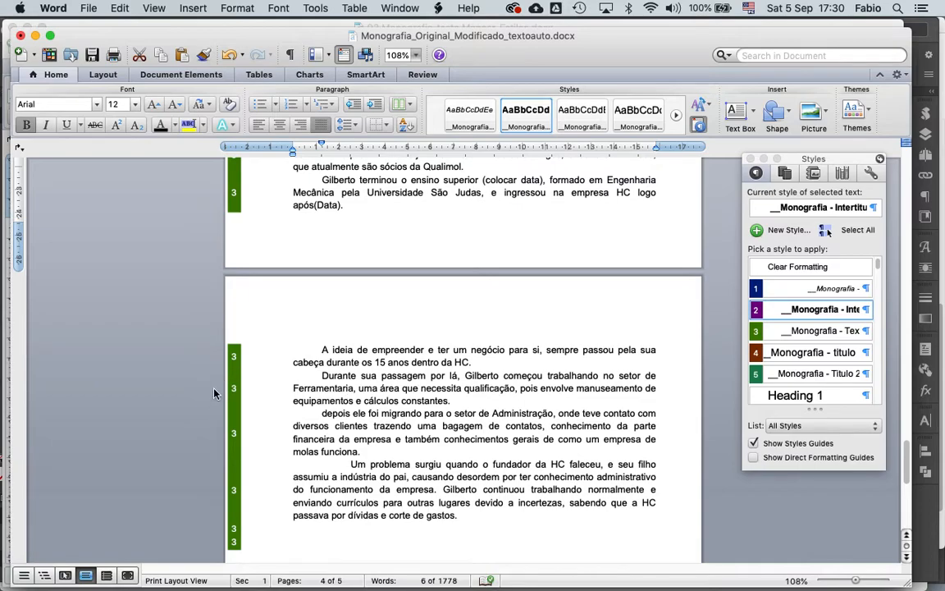
scroll(263, 319, up, 5)
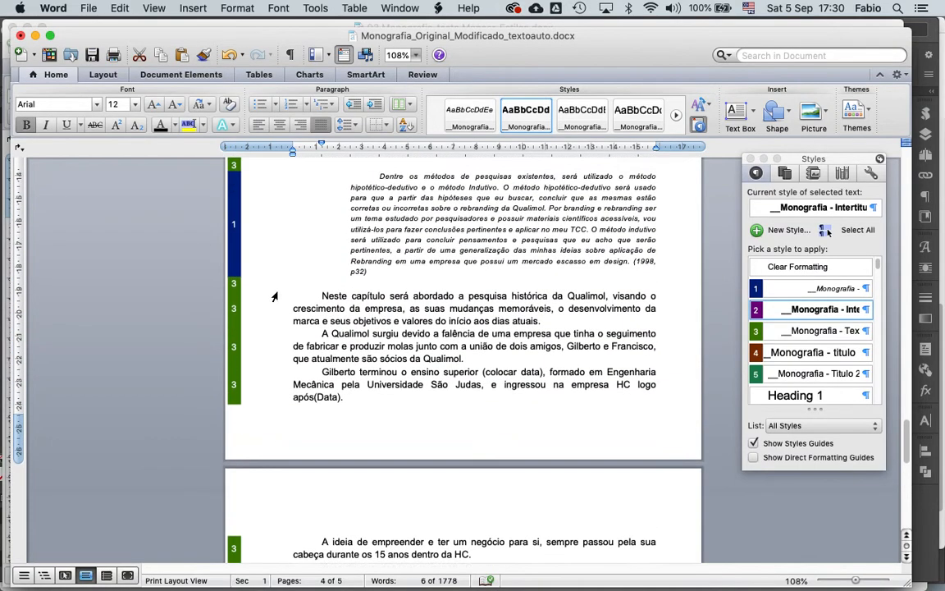
scroll(246, 303, up, 3)
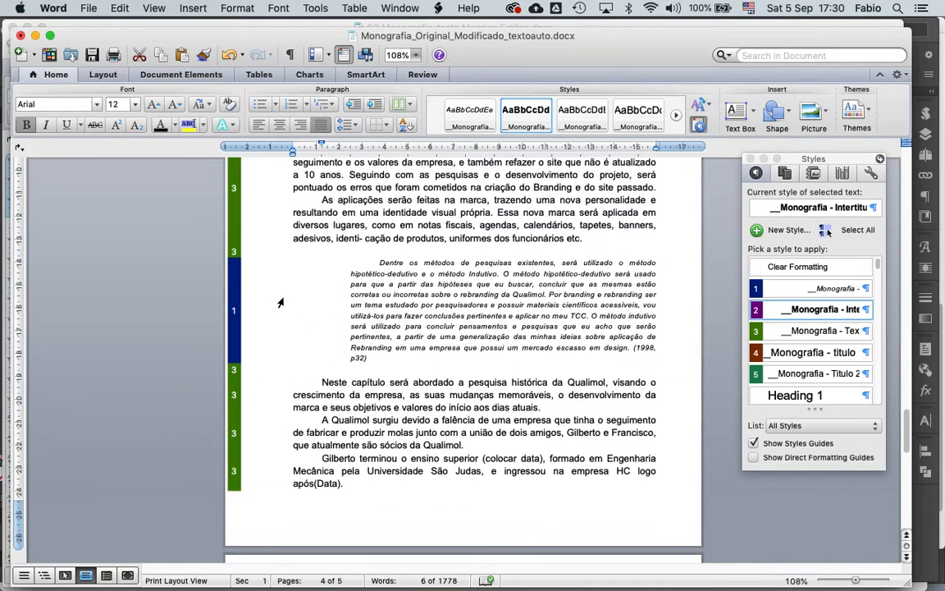
scroll(271, 304, up, 2)
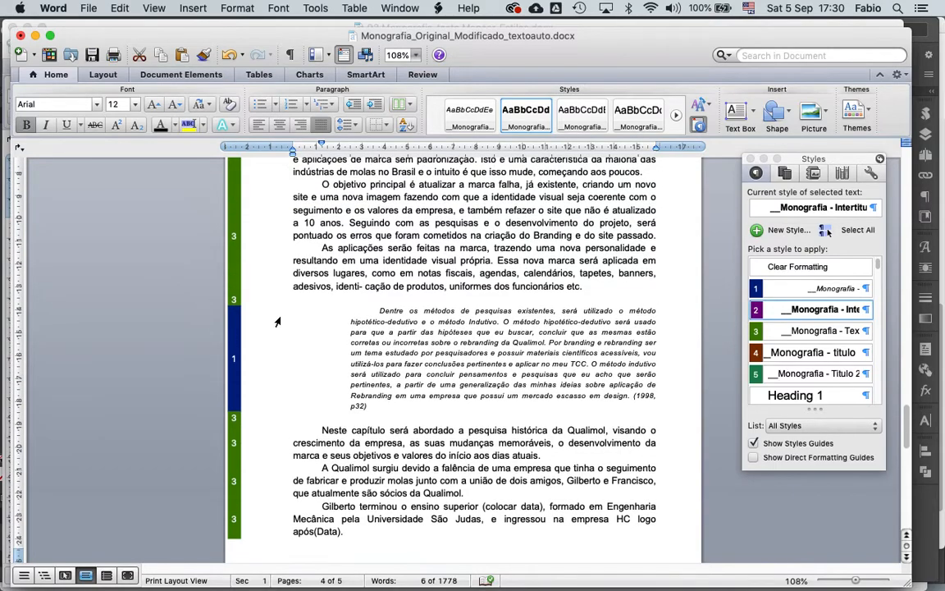
scroll(320, 302, up, 2)
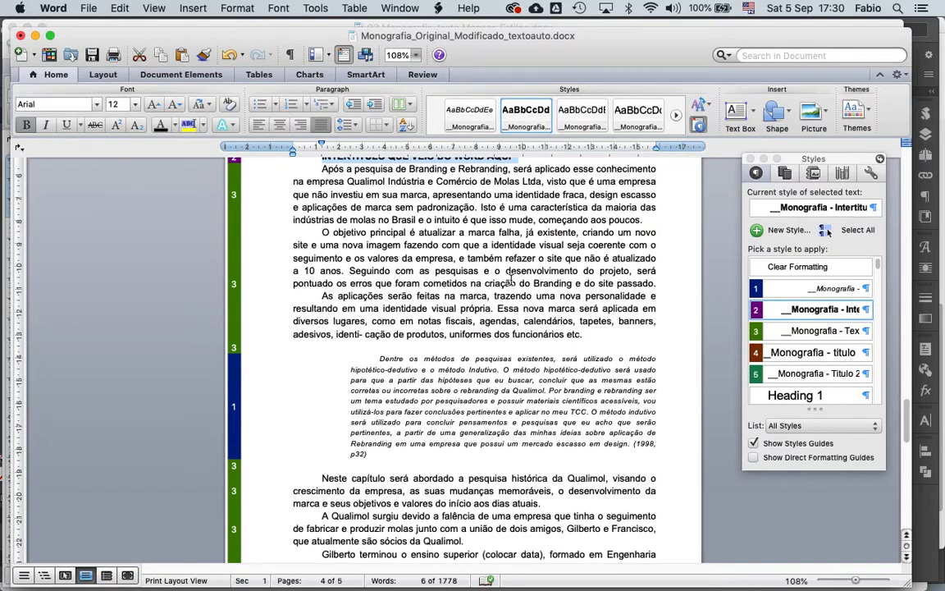
scroll(236, 261, up, 4)
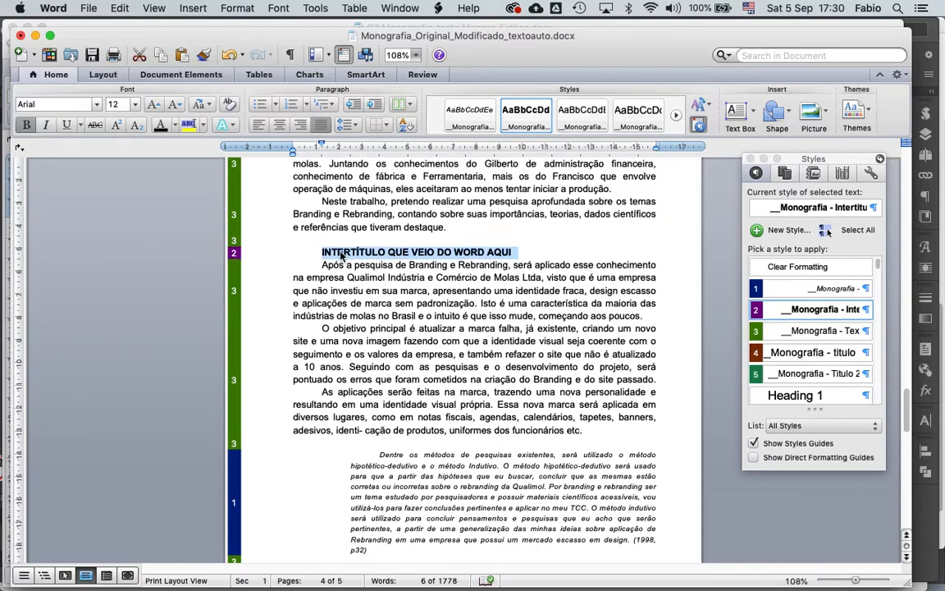
scroll(311, 261, up, 12)
scroll(310, 261, up, 17)
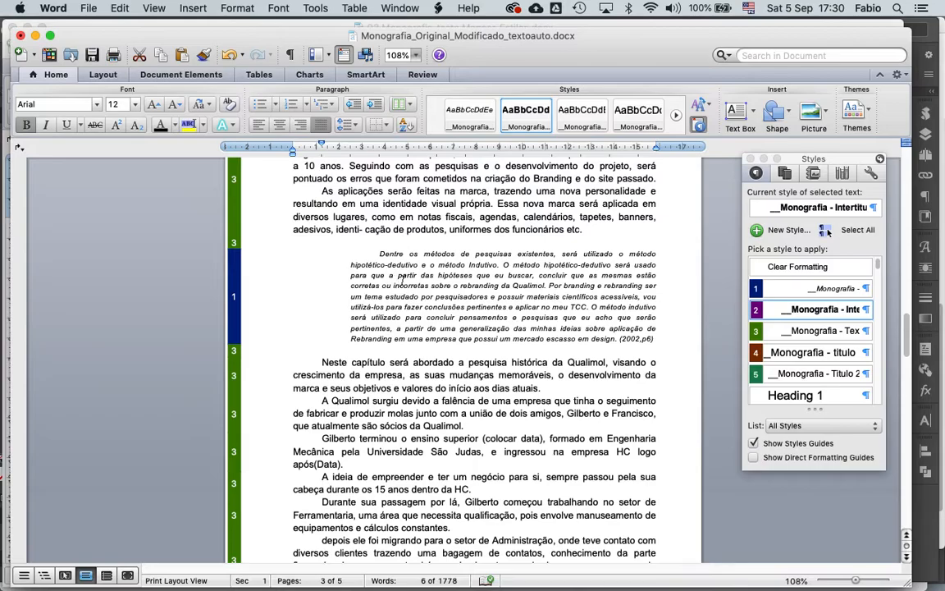
click(322, 262)
scroll(322, 262, up, 7)
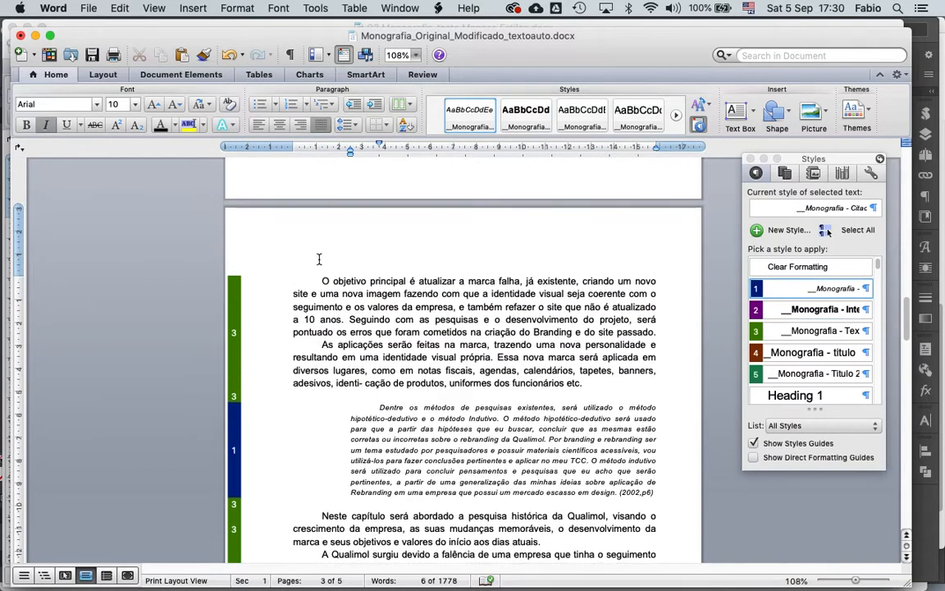
Step: Apply the "__Monografia - titulo 1" style to the "Introdução" heading and the two empty paragraphs below it on page 1
scroll(324, 279, up, 20)
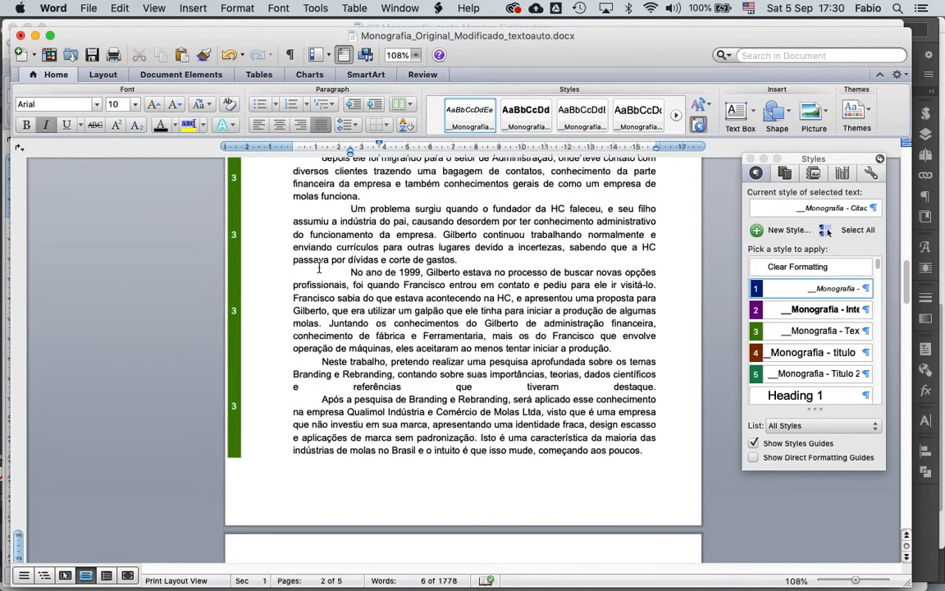
scroll(320, 264, up, 15)
double_click(470, 215)
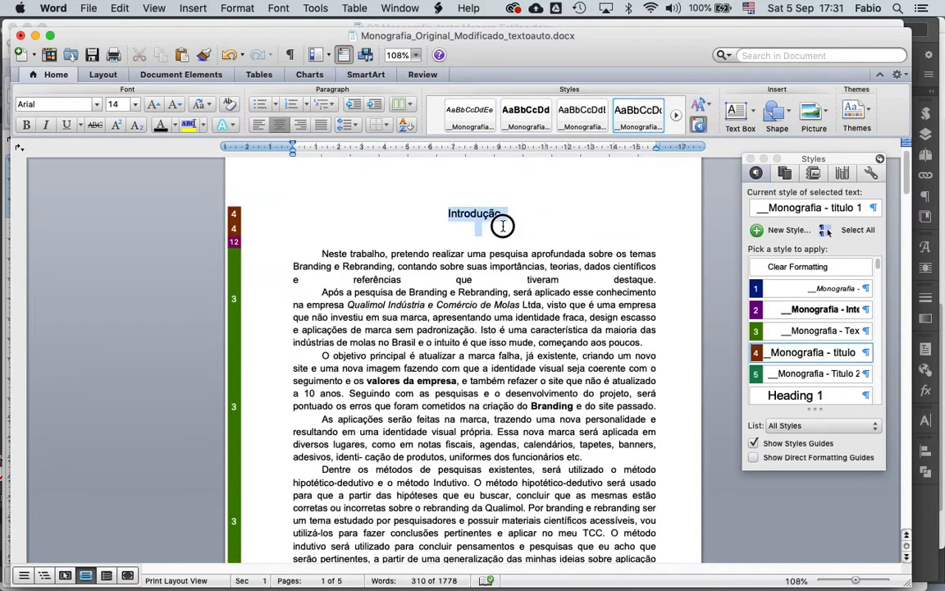
drag(505, 228, 490, 246)
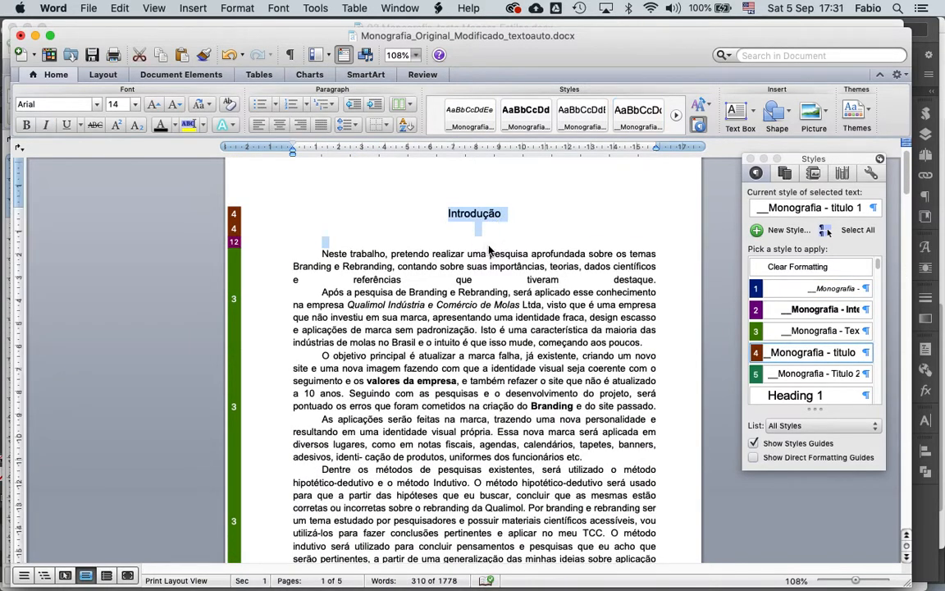
click(788, 353)
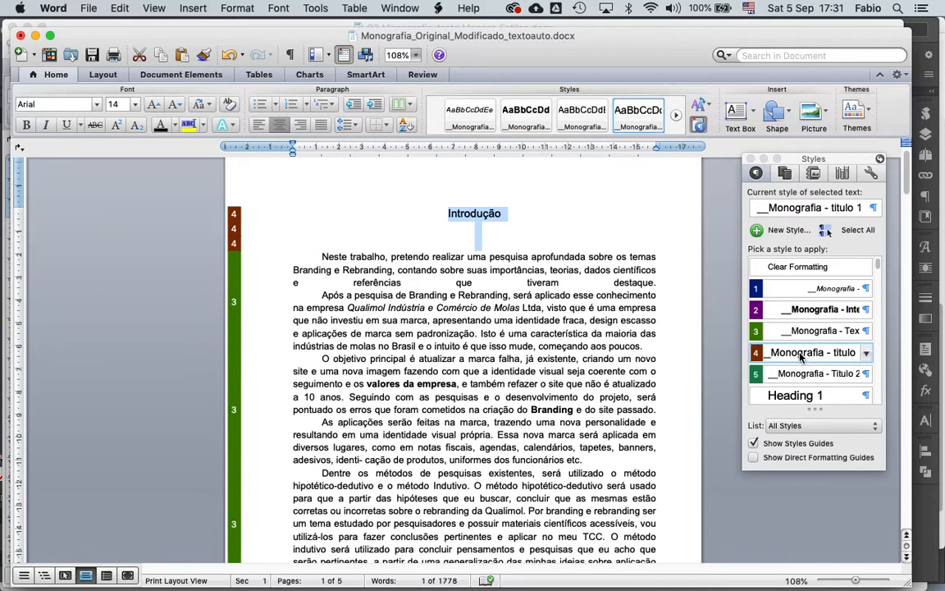
Step: Select all text formatted like the italic company name "Qualimol Indústria e Comércio de Molas" in the introduction
click(446, 284)
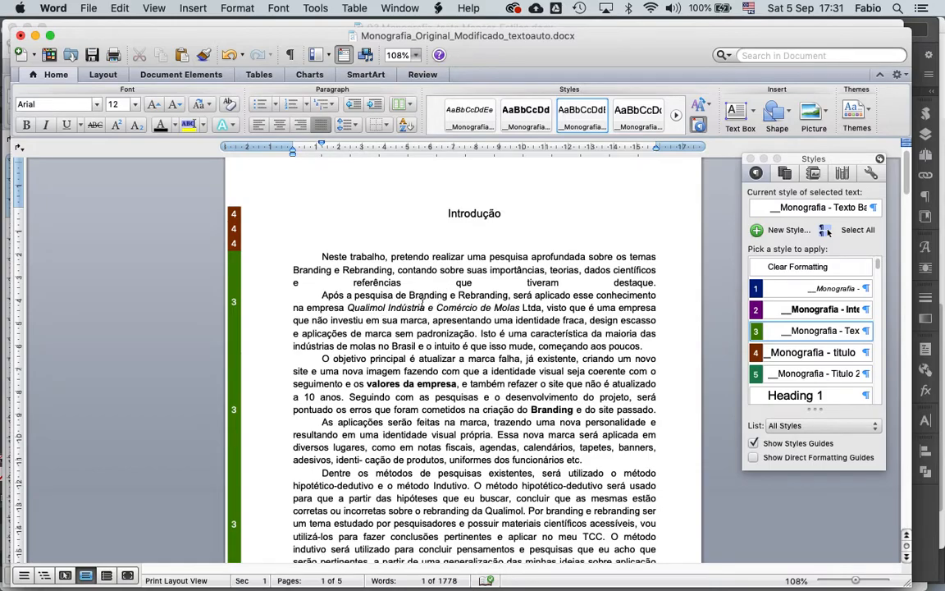
drag(372, 307, 437, 309)
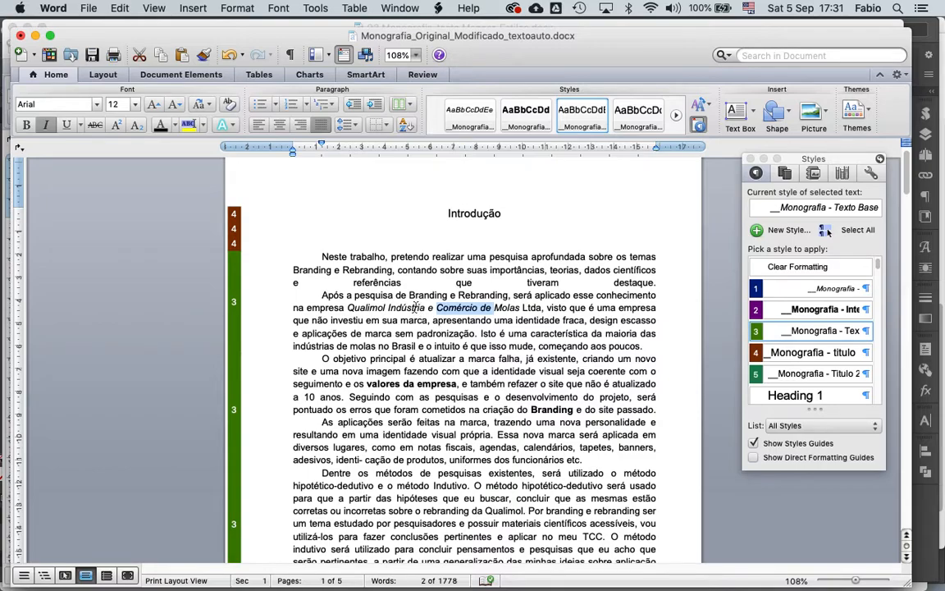
drag(415, 307, 428, 307)
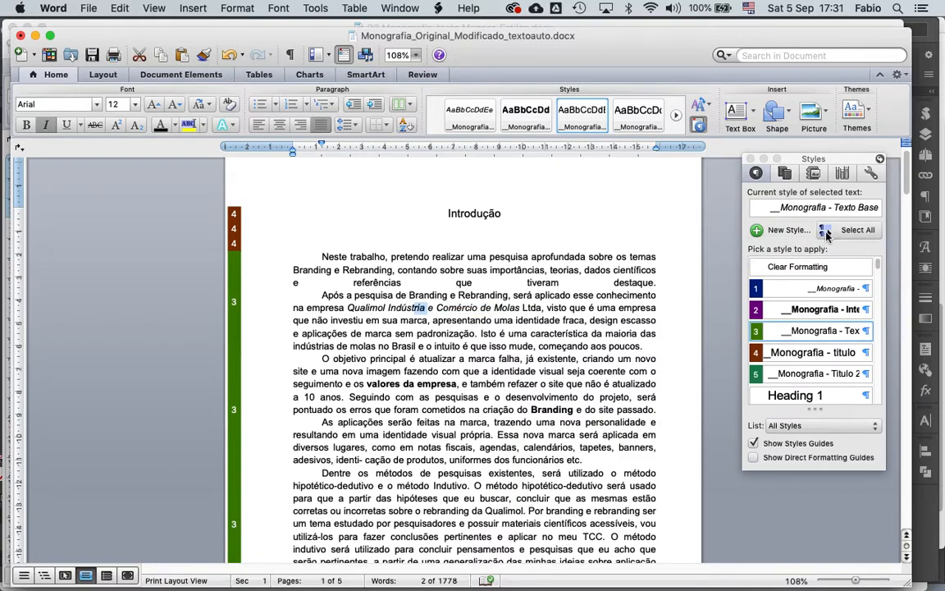
click(839, 229)
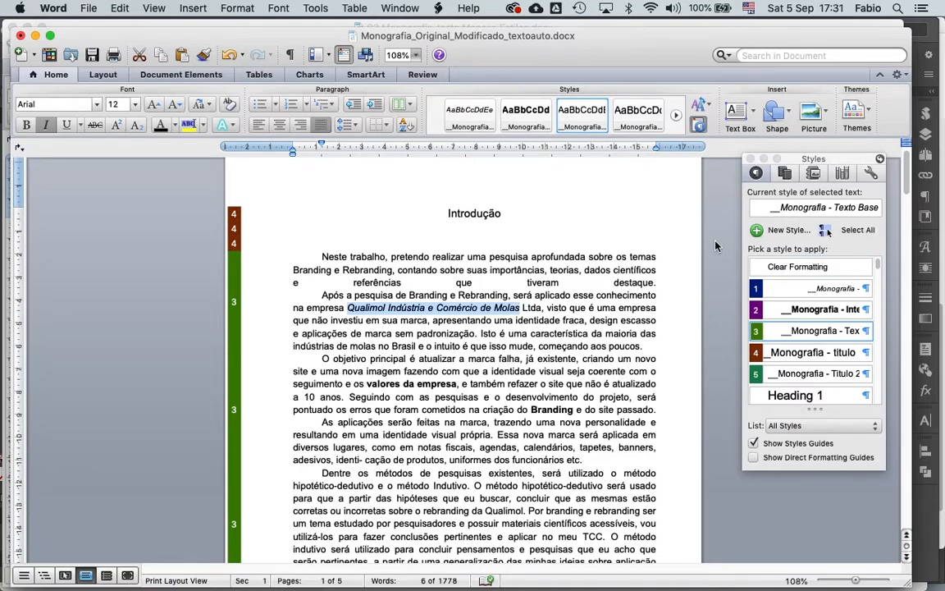
Step: Create a character style named "__Monografia - italic" from the selected italic company name and apply it to that text
click(779, 230)
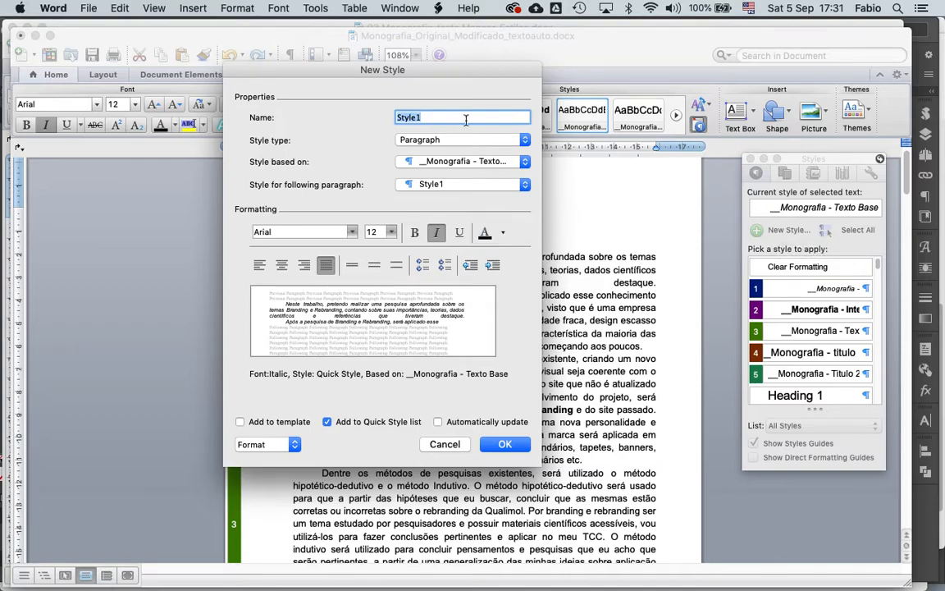
drag(452, 70, 809, 109)
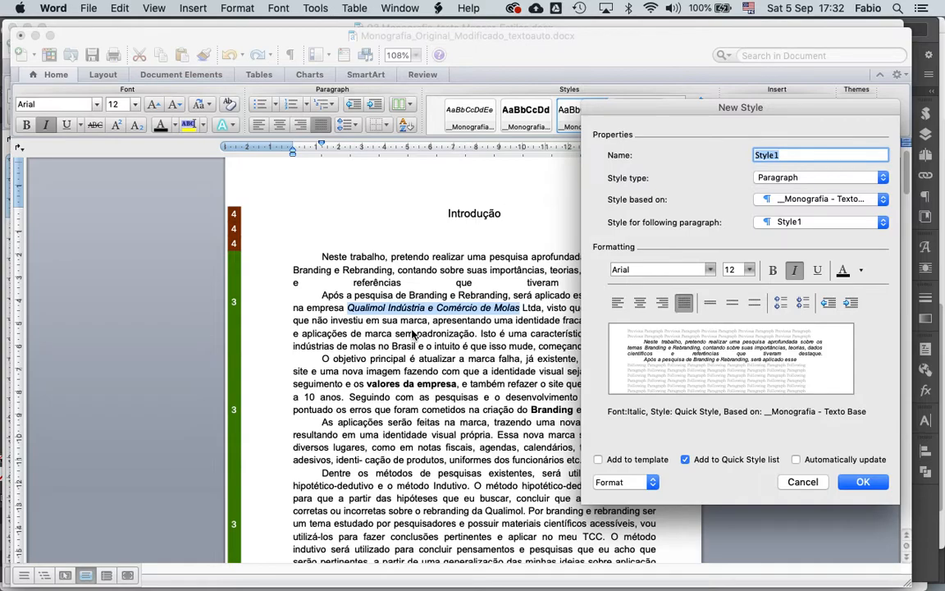
drag(691, 113, 654, 112)
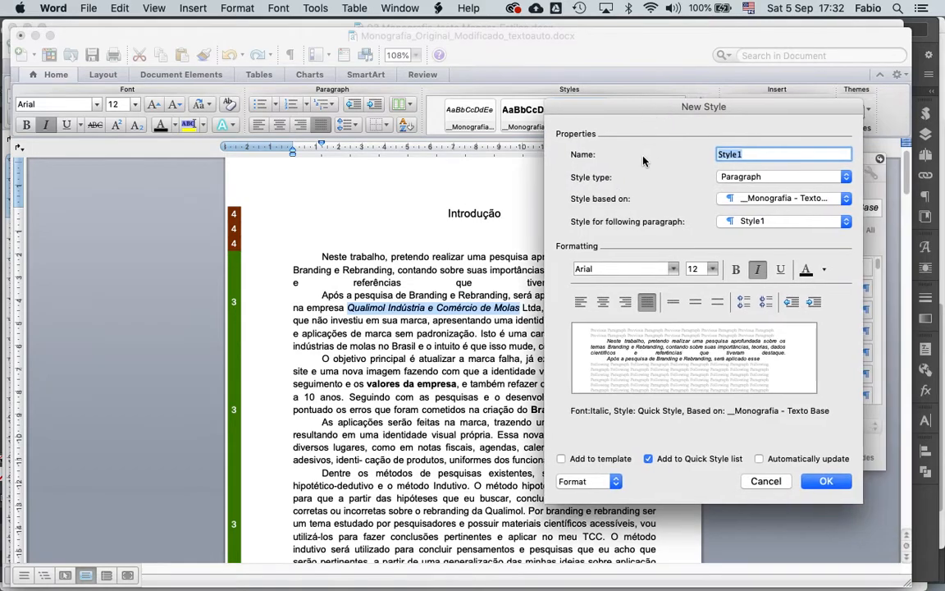
click(751, 184)
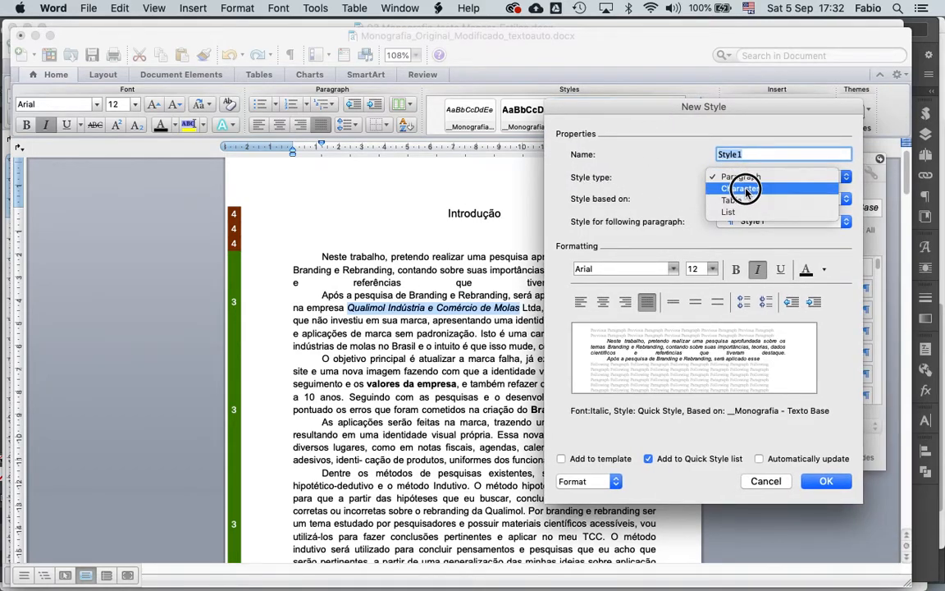
click(745, 189)
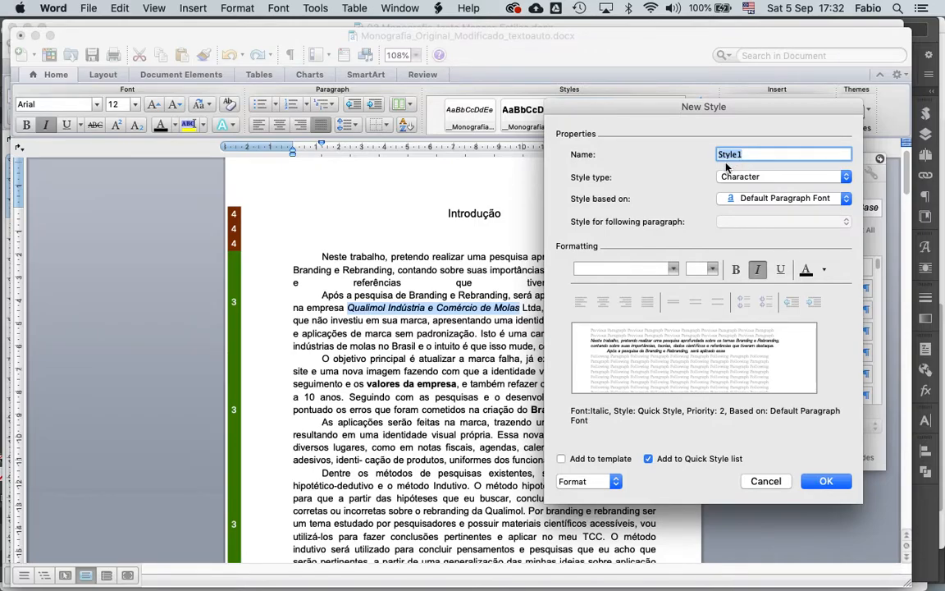
text(_Monografia – Texto Base)
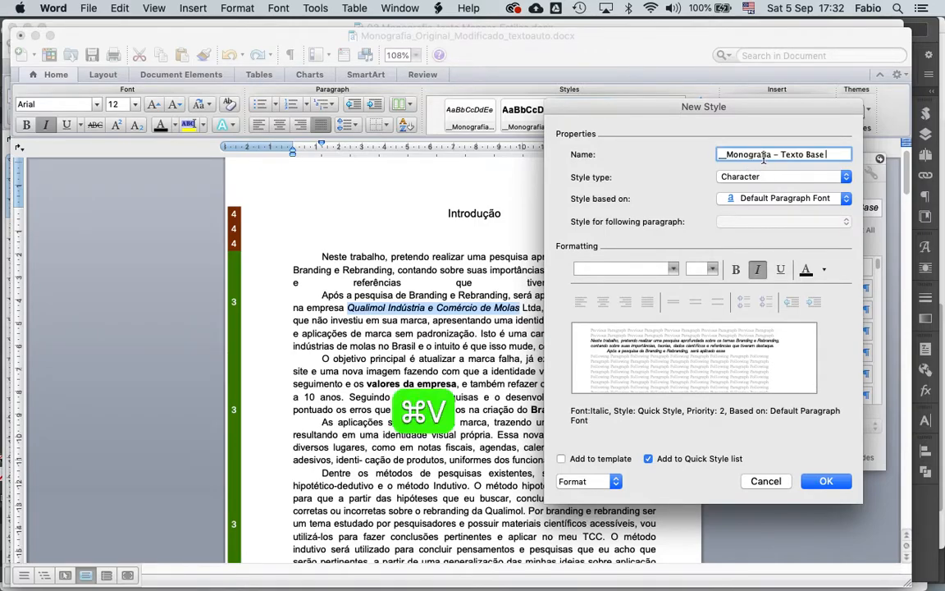
click(723, 155)
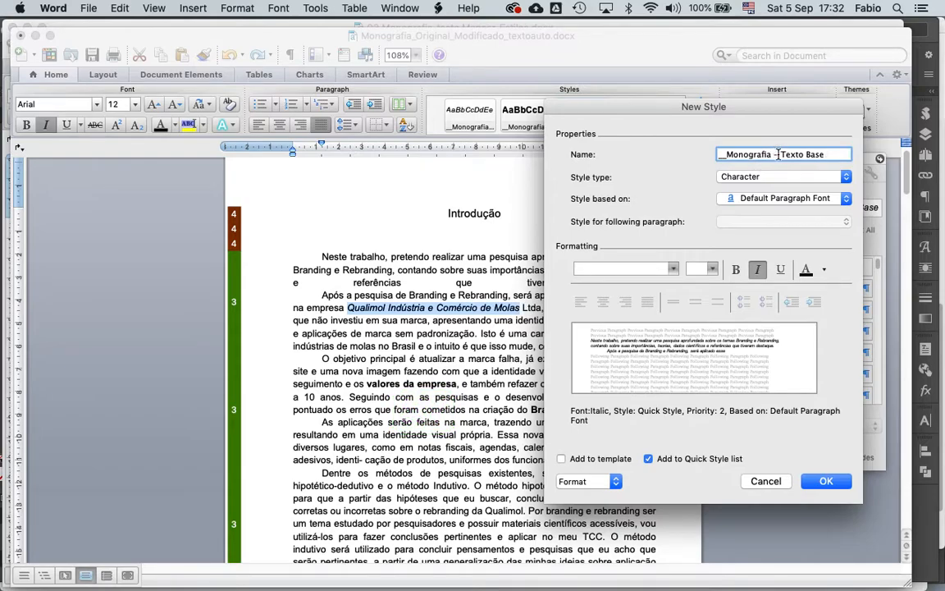
drag(784, 154, 823, 154)
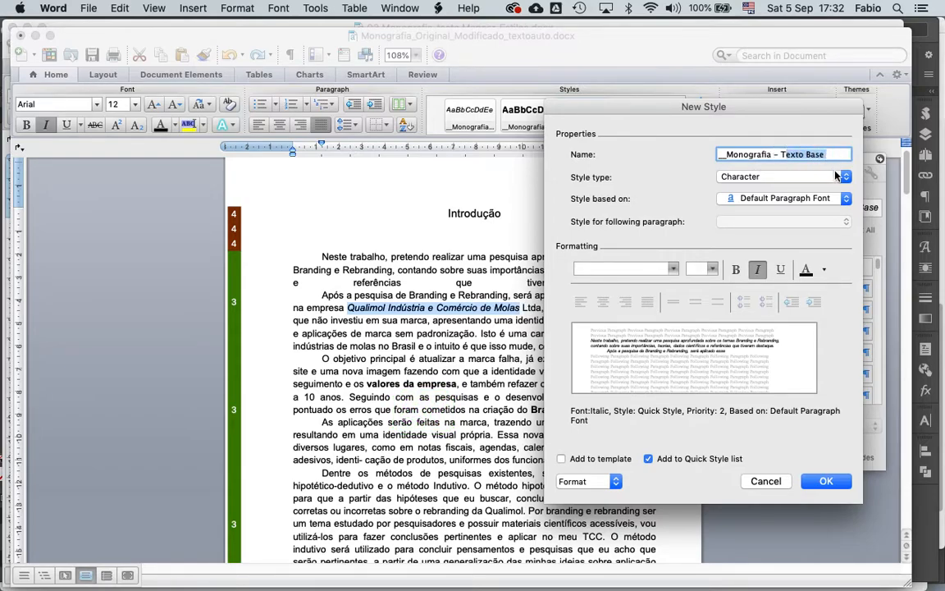
key(BackSpace)
key(BackSpace)
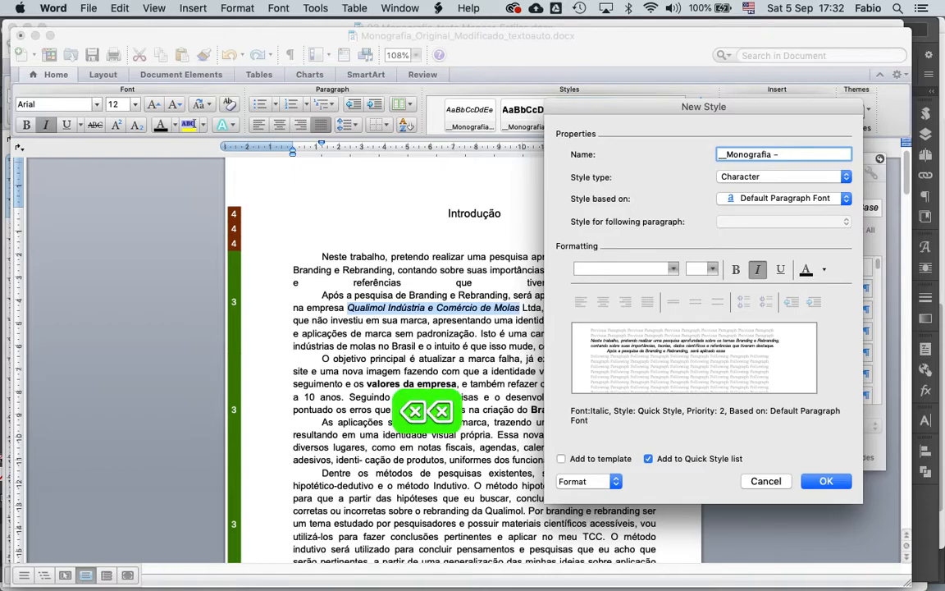
text(italic)
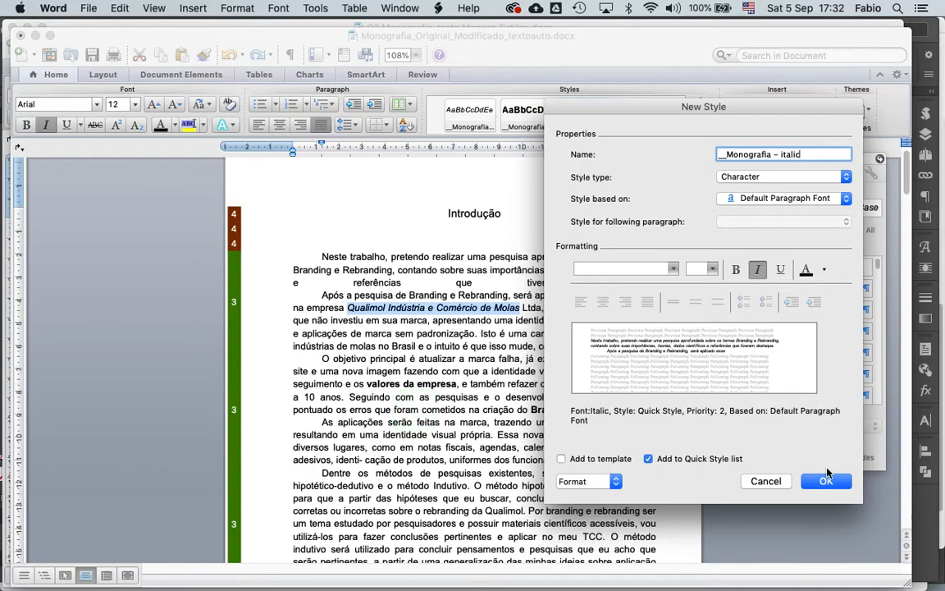
click(827, 482)
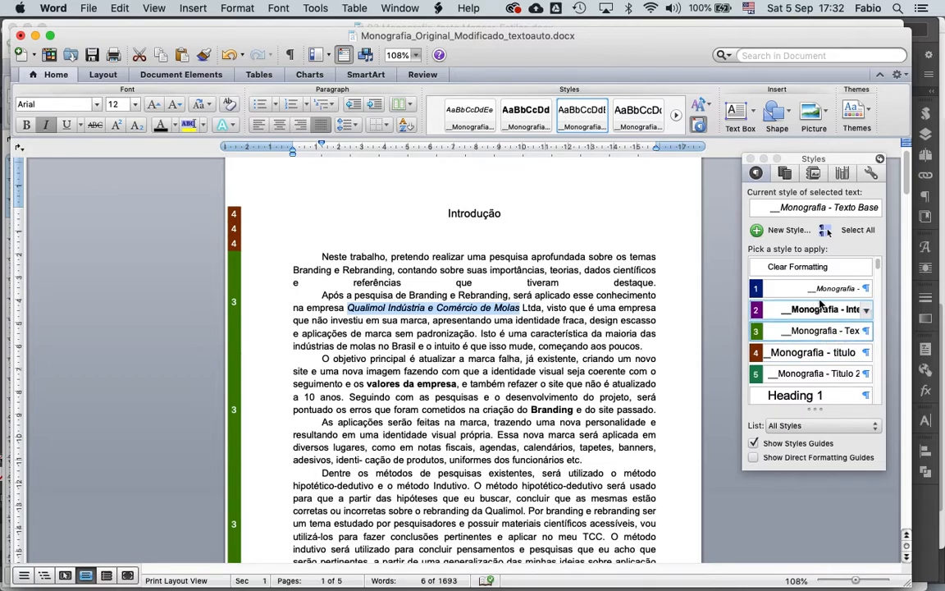
drag(878, 265, 877, 281)
click(796, 277)
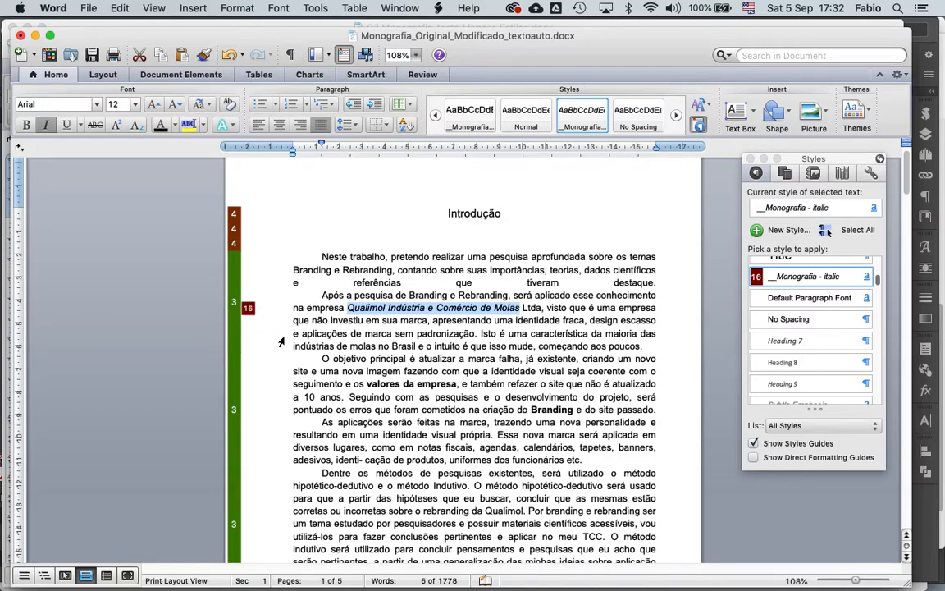
Step: Create a character style named "__Monografia - Bold" from all text formatted like the bold "valores da empresa" in the introduction
drag(367, 383, 457, 383)
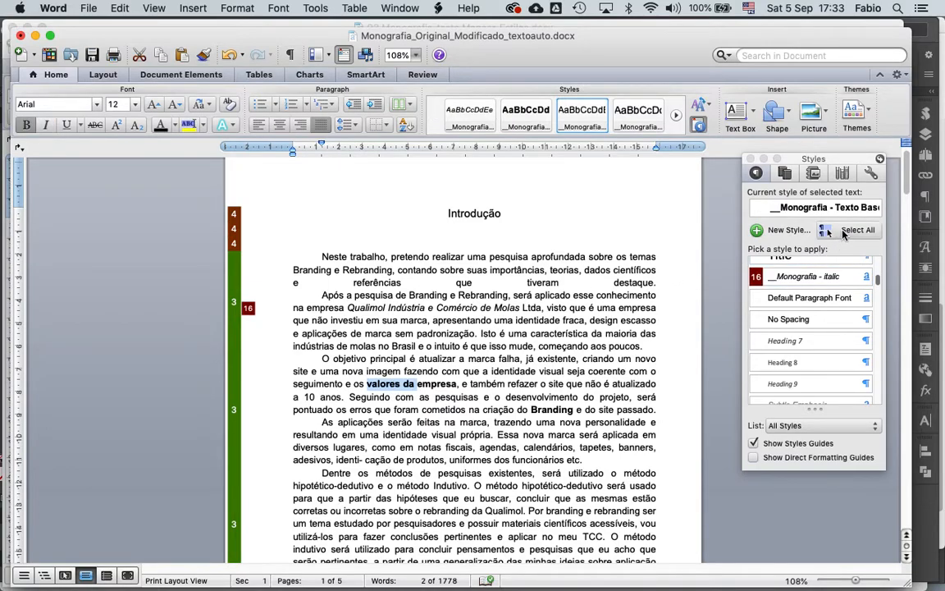
click(848, 231)
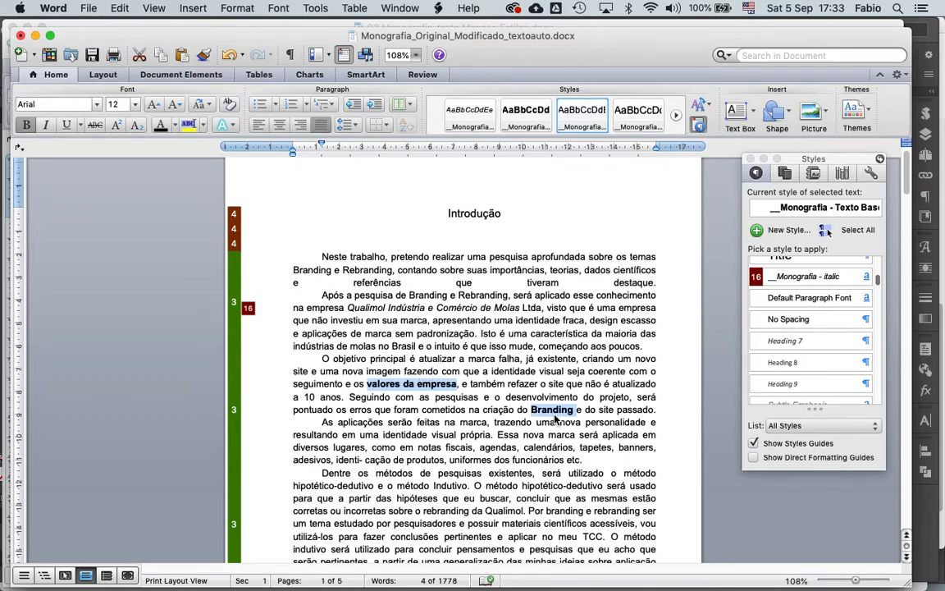
scroll(769, 263, up, 5)
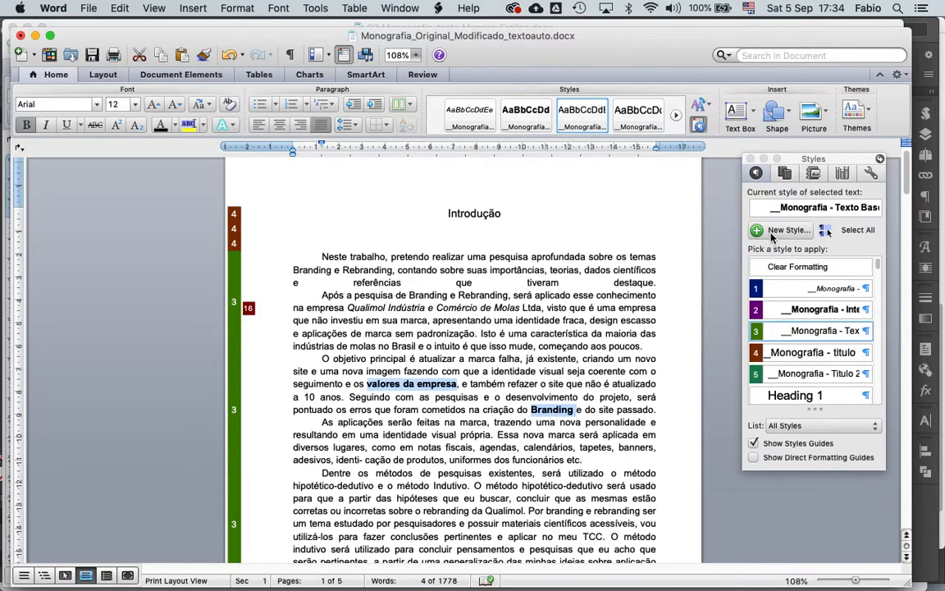
click(773, 232)
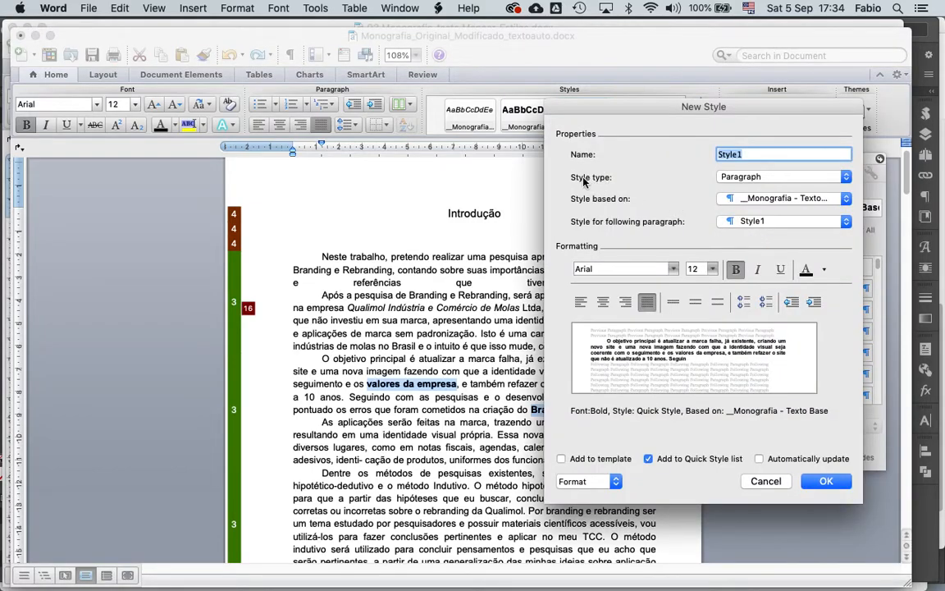
click(722, 178)
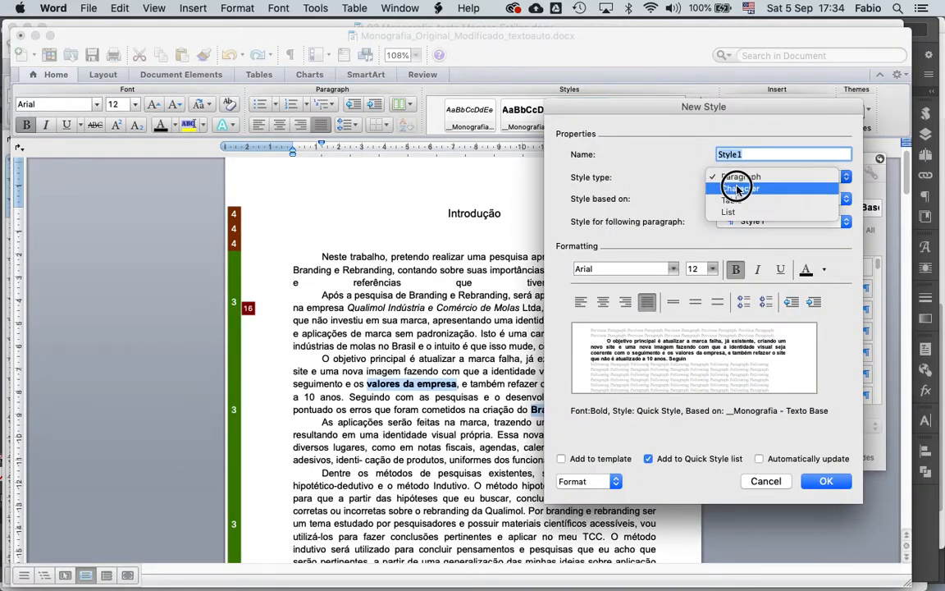
click(736, 190)
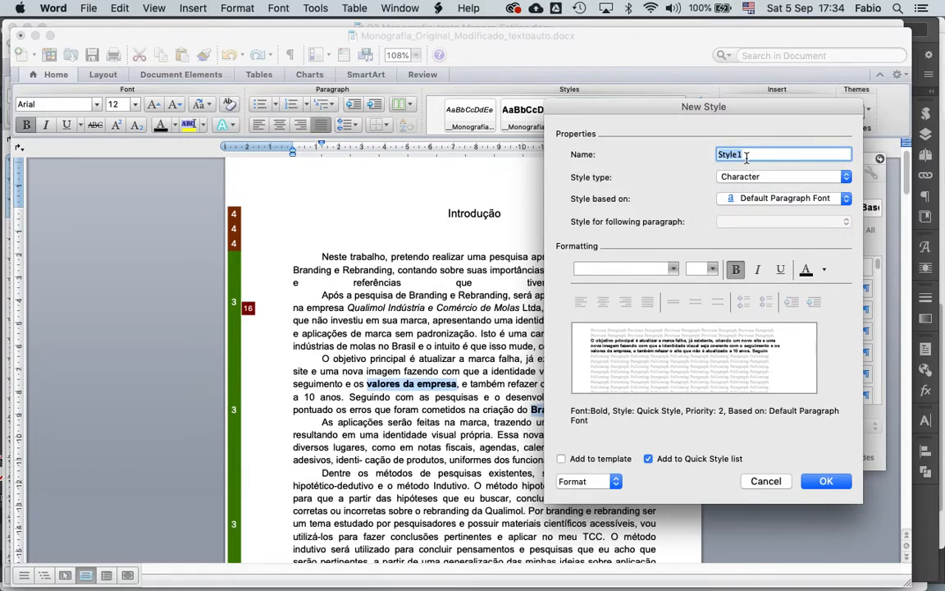
text(_Monografia – Texto Base)
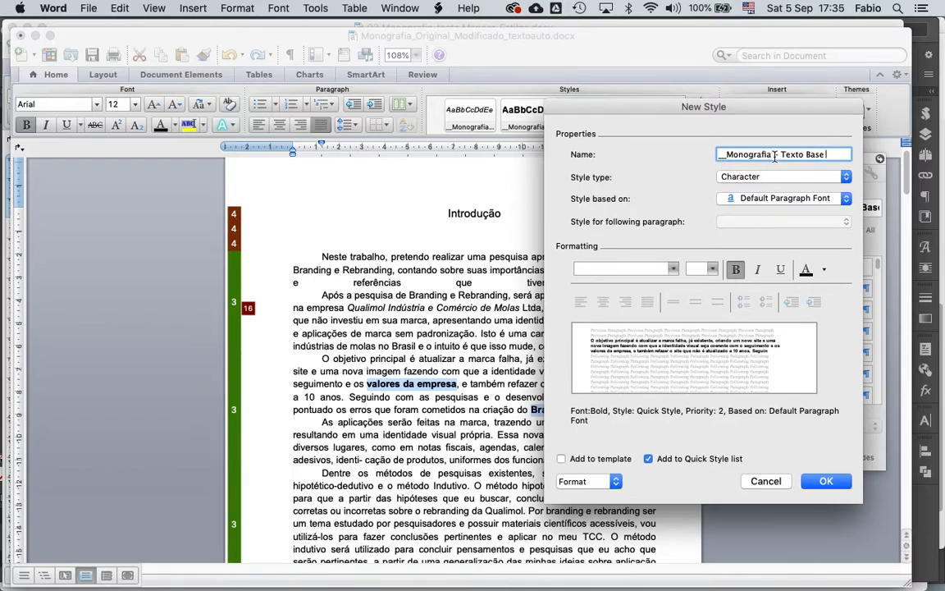
drag(781, 156, 838, 156)
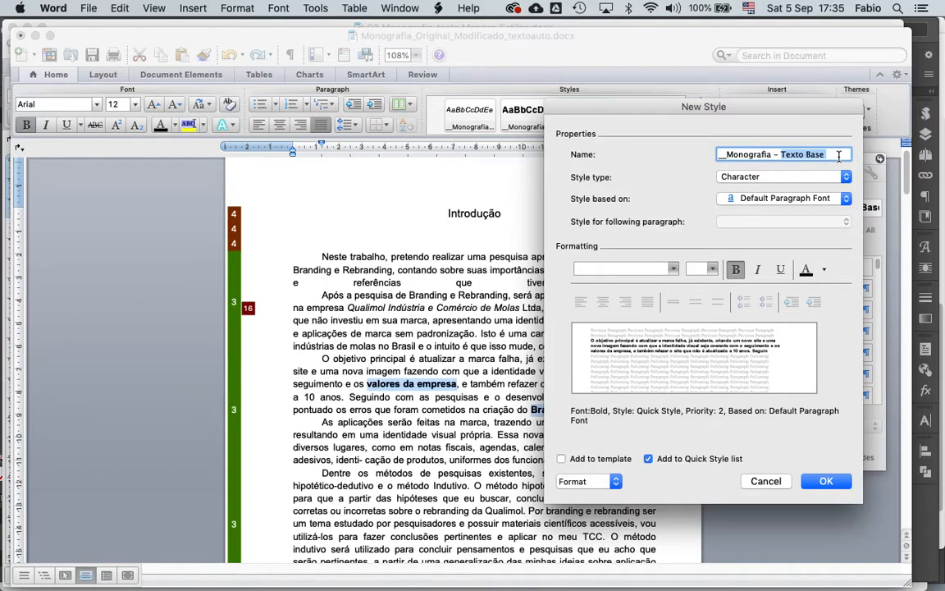
text(Bold)
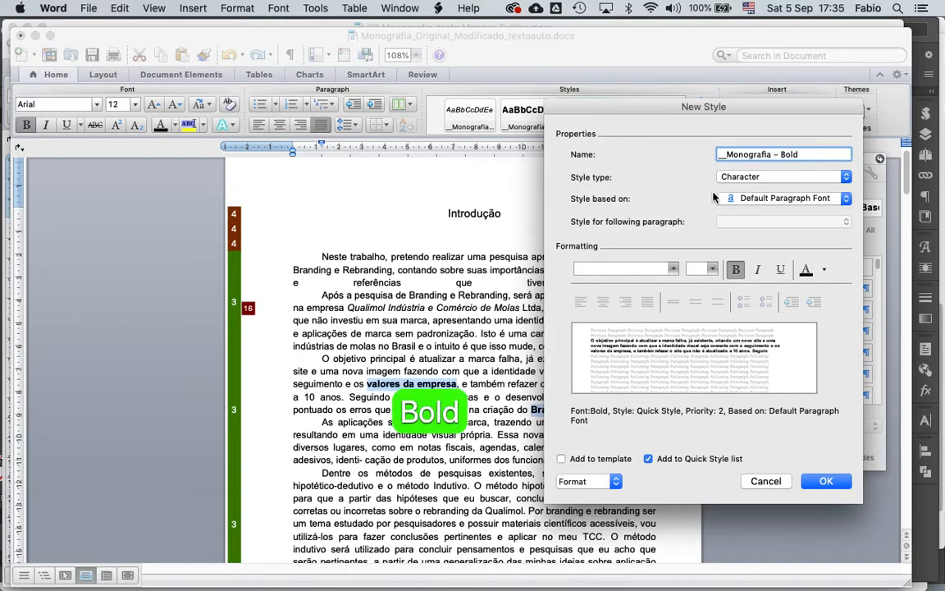
click(826, 482)
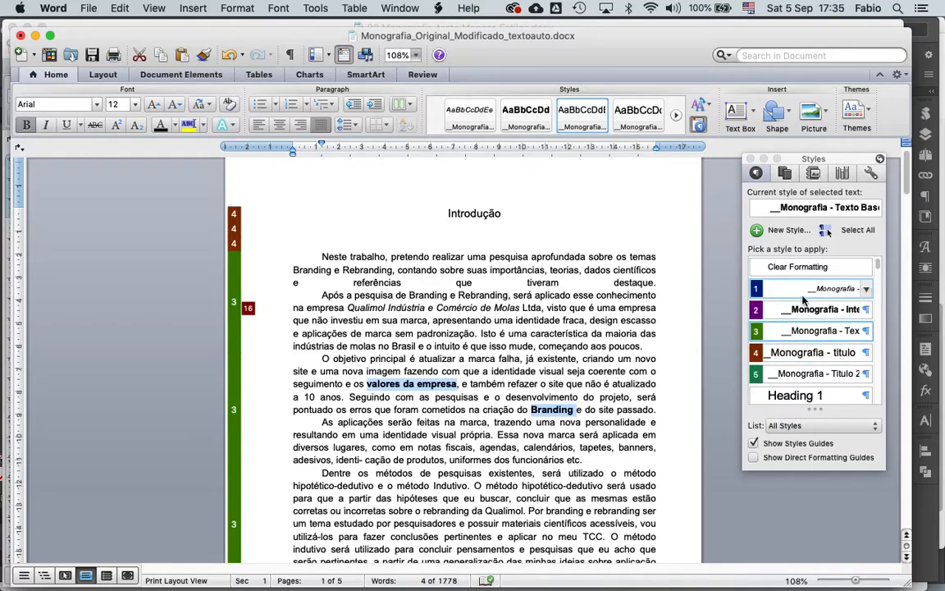
Step: Apply the "__Monografia - Bold" character style to the selected bold words "valores da empresa" and "Branding"
drag(878, 263, 881, 282)
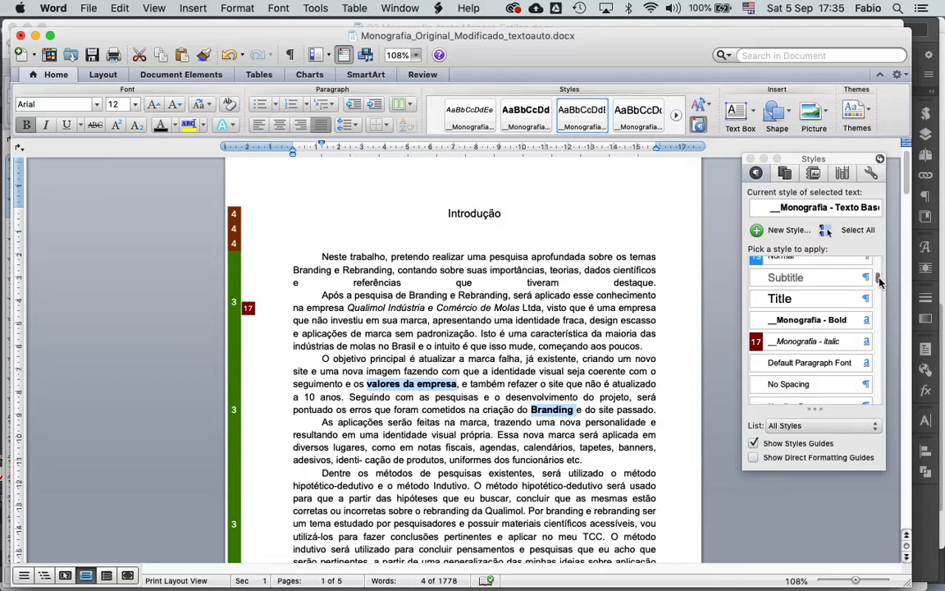
click(805, 320)
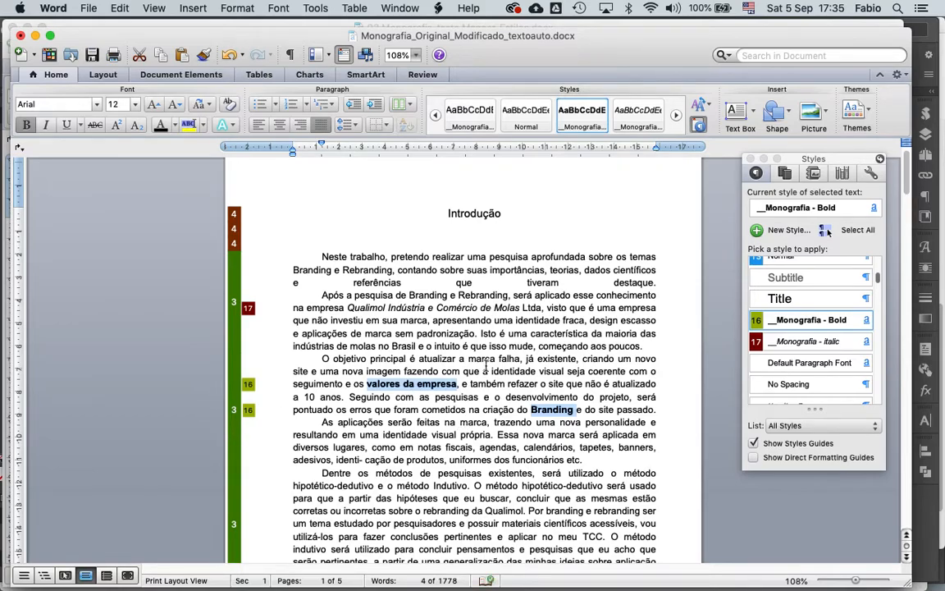
click(481, 269)
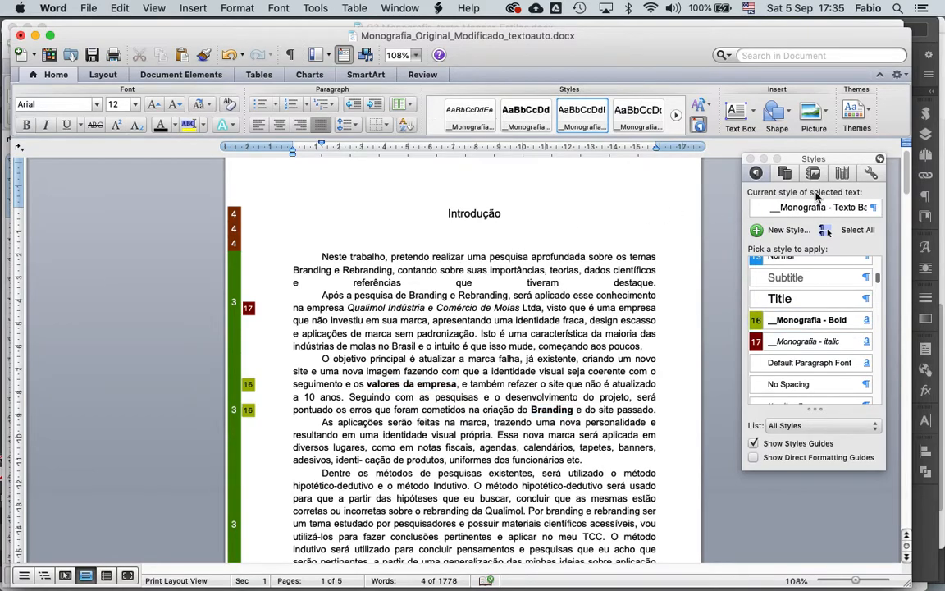
Step: Limit the styles list to Styles in Use and enlarge it until every listed style fits
drag(908, 176, 912, 187)
click(248, 242)
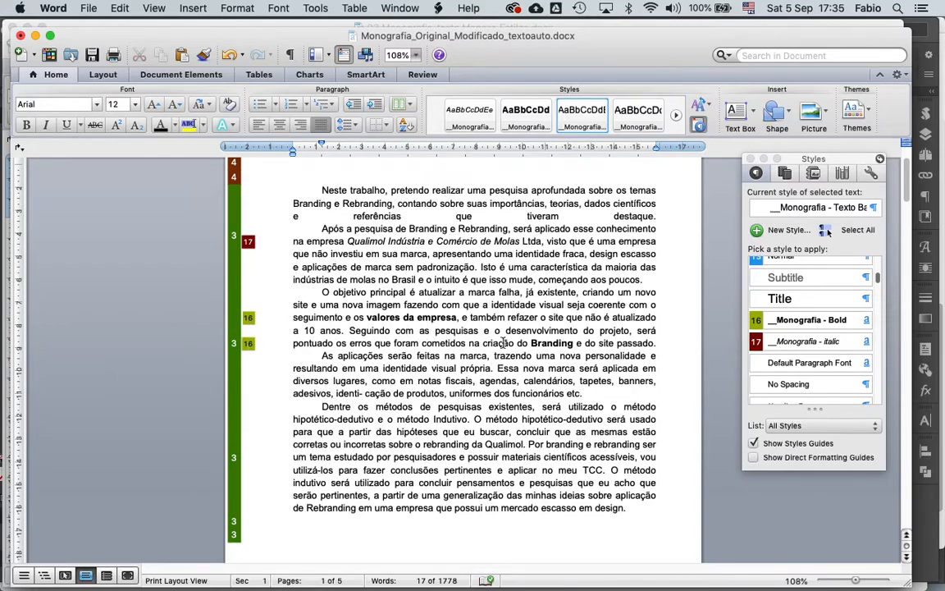
drag(909, 193, 914, 251)
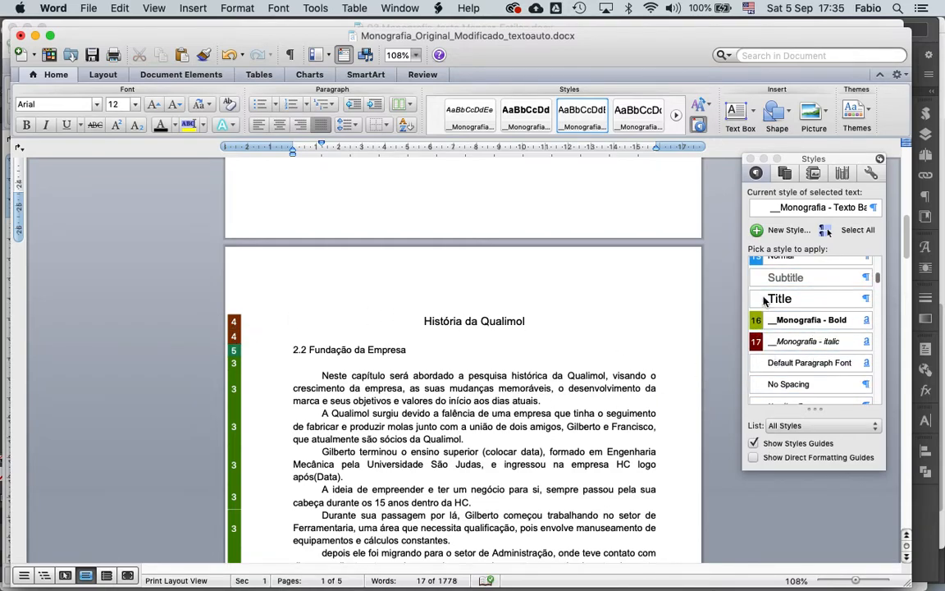
click(789, 426)
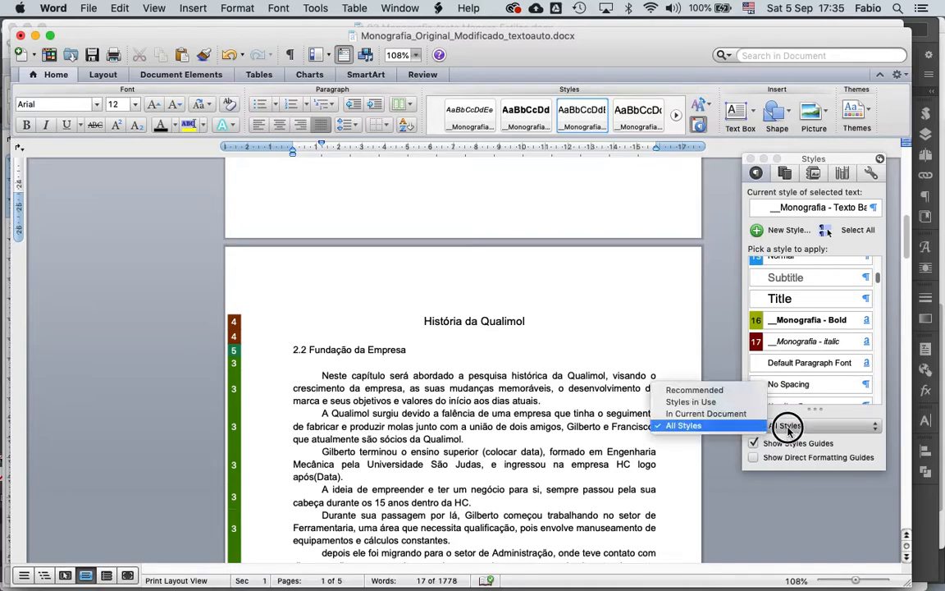
click(703, 403)
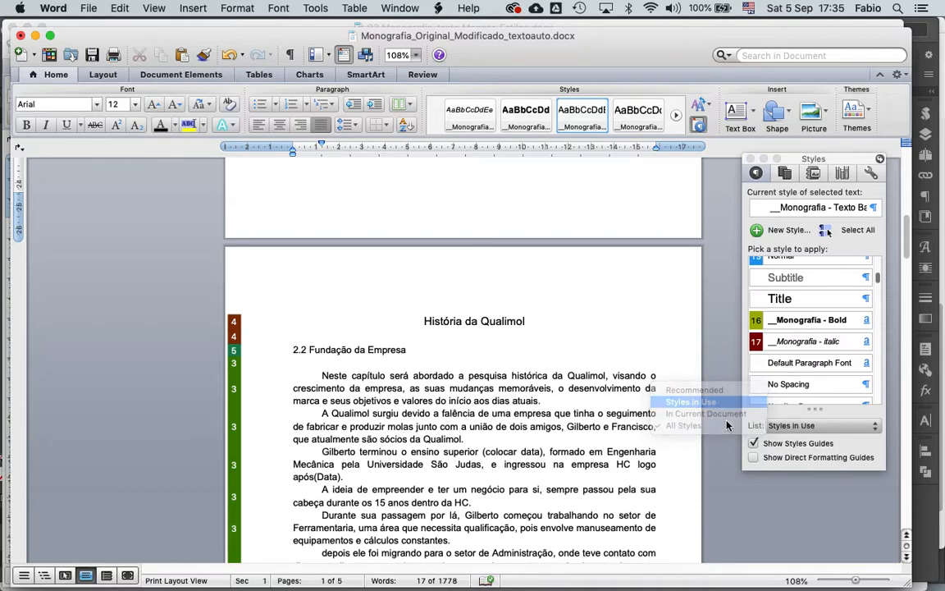
drag(879, 337, 880, 364)
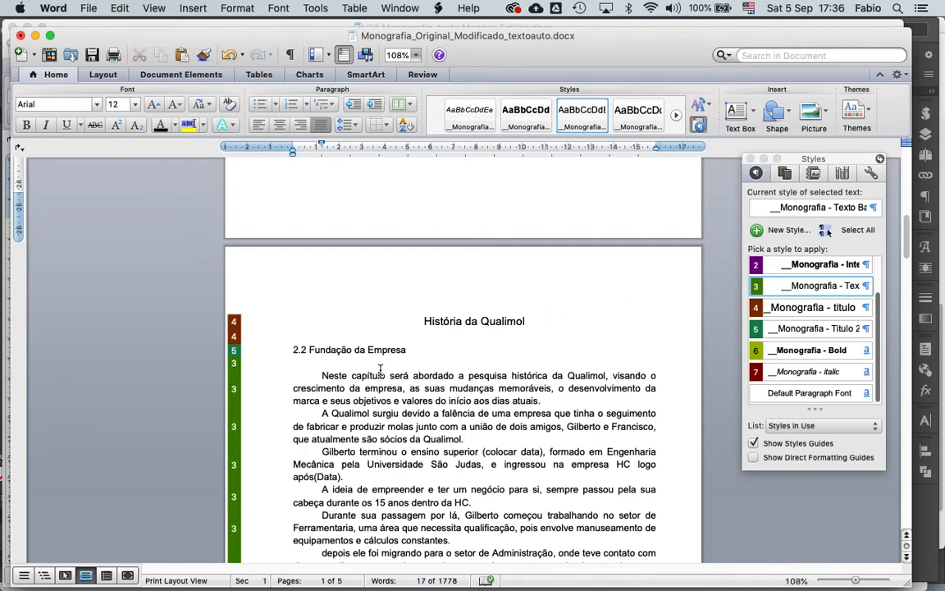
scroll(381, 370, down, 5)
scroll(394, 361, down, 12)
scroll(411, 378, down, 9)
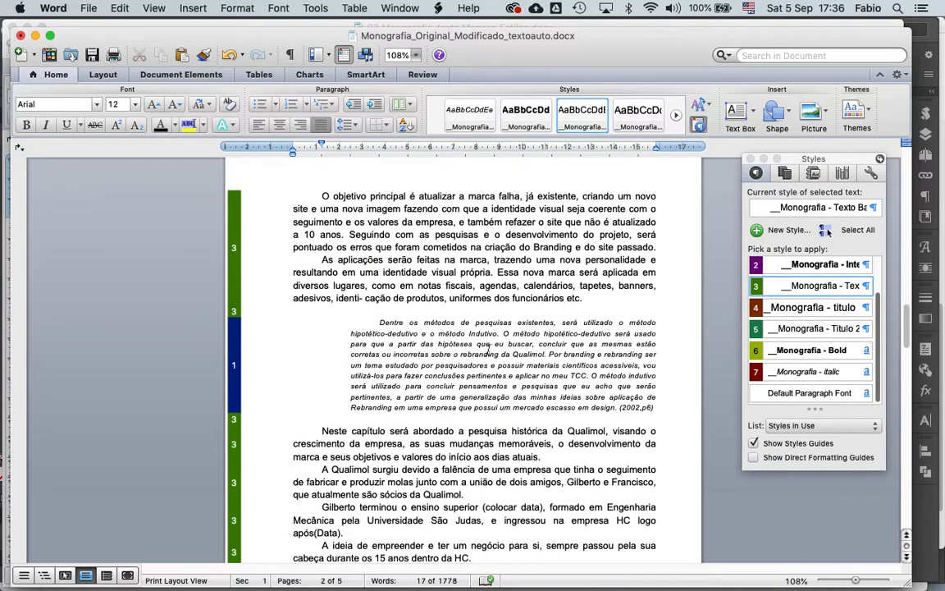
drag(815, 407, 815, 470)
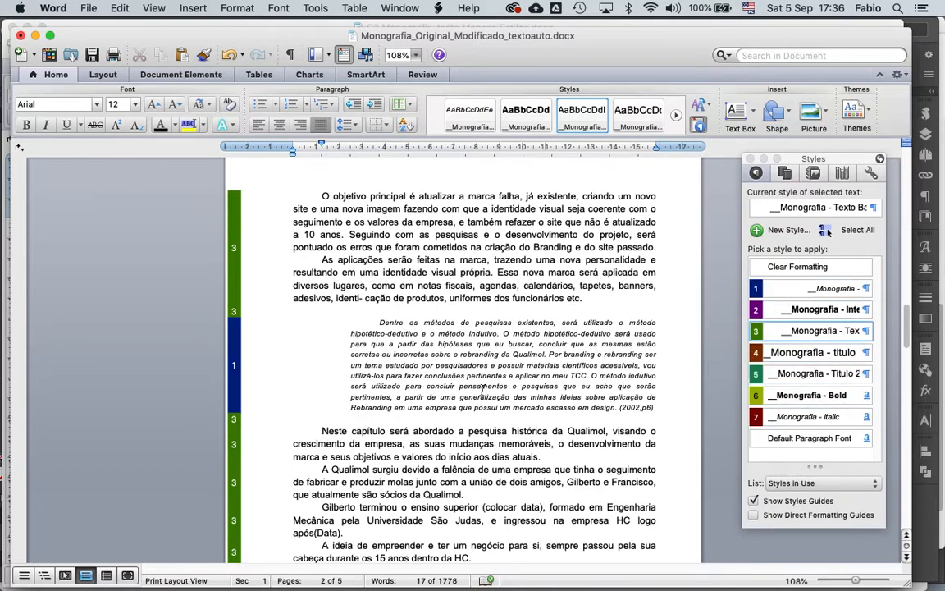
Step: Check the style guide numbers beside the paragraphs through to the document's end and back at its beginning
scroll(408, 378, down, 4)
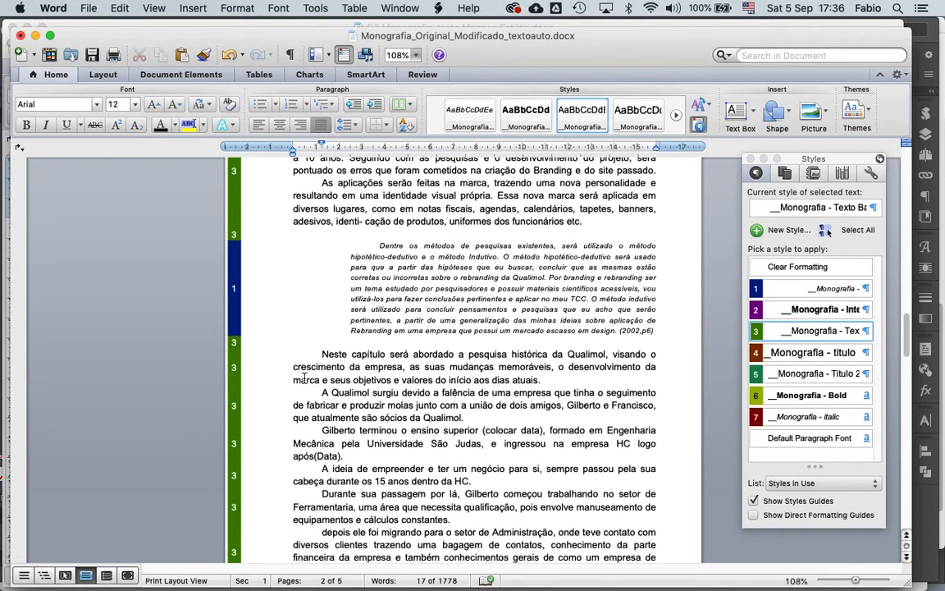
scroll(495, 342, down, 11)
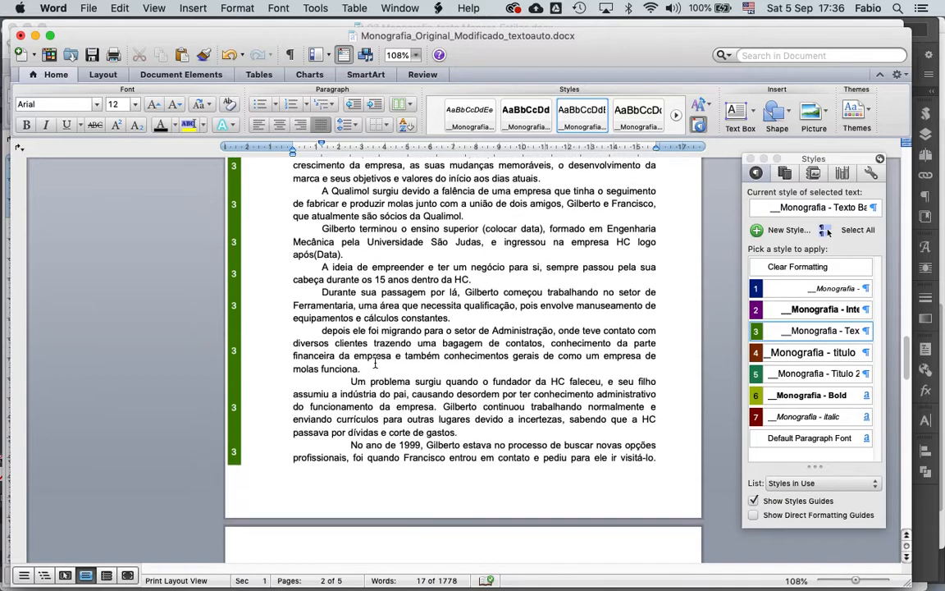
scroll(382, 366, down, 4)
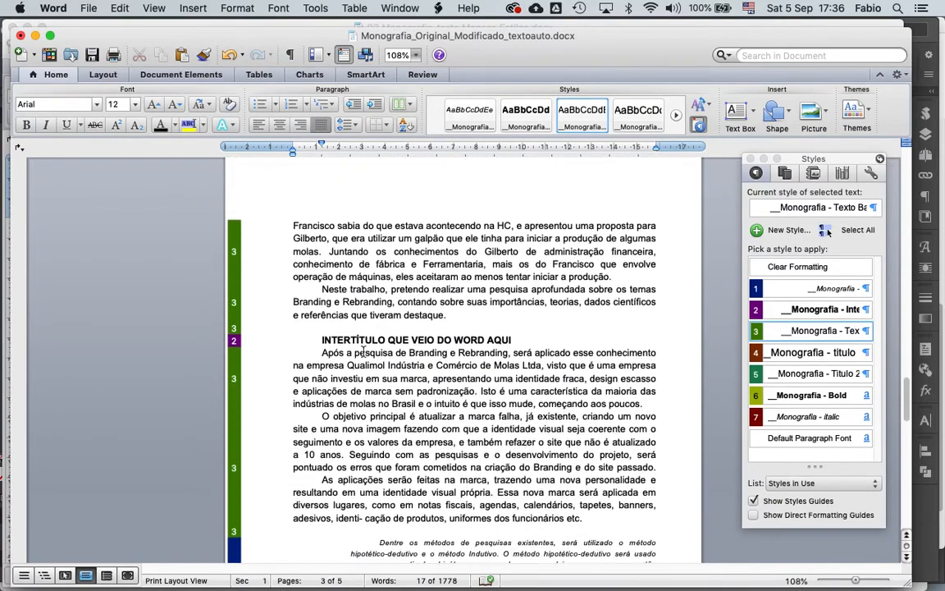
scroll(384, 362, down, 2)
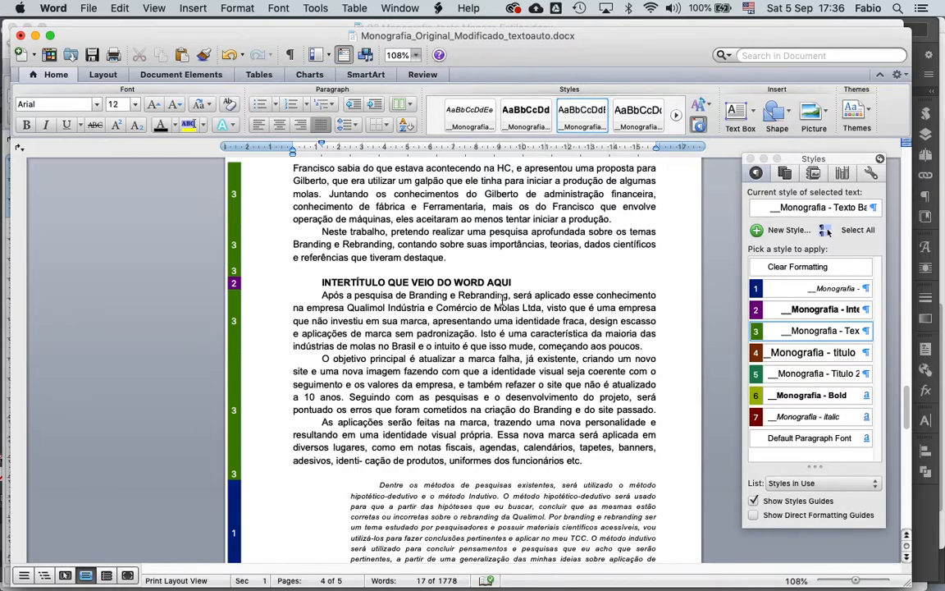
scroll(451, 371, down, 4)
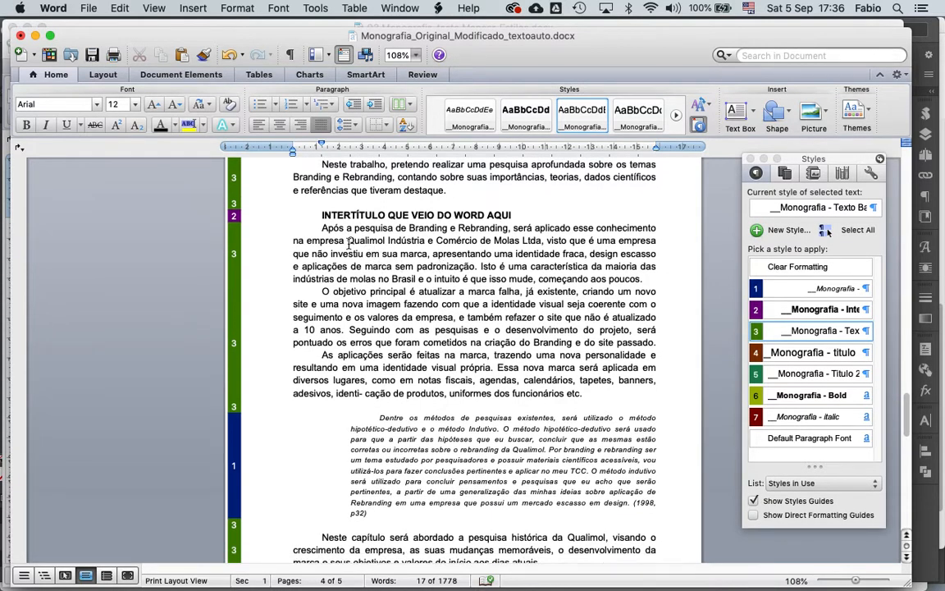
scroll(462, 350, down, 5)
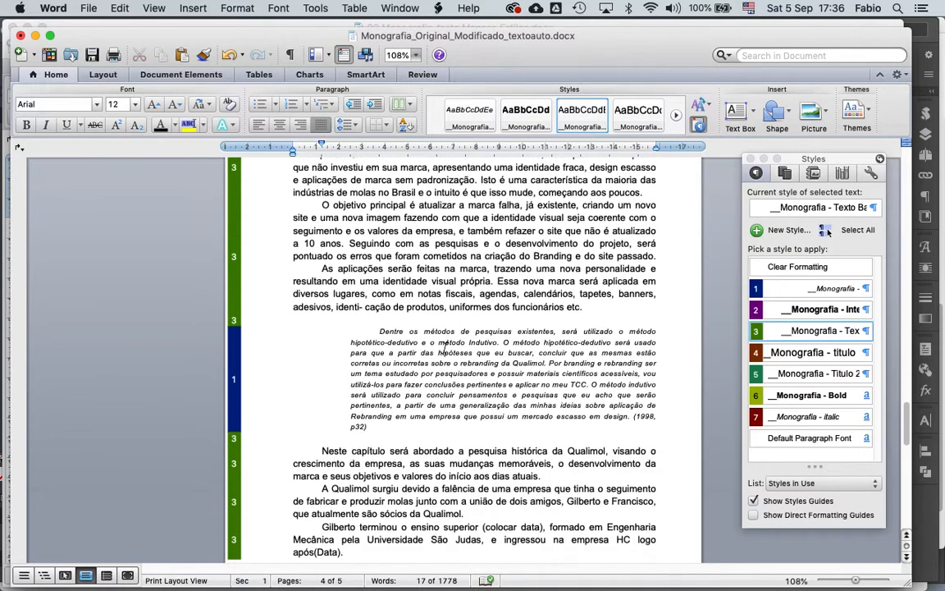
scroll(423, 347, down, 12)
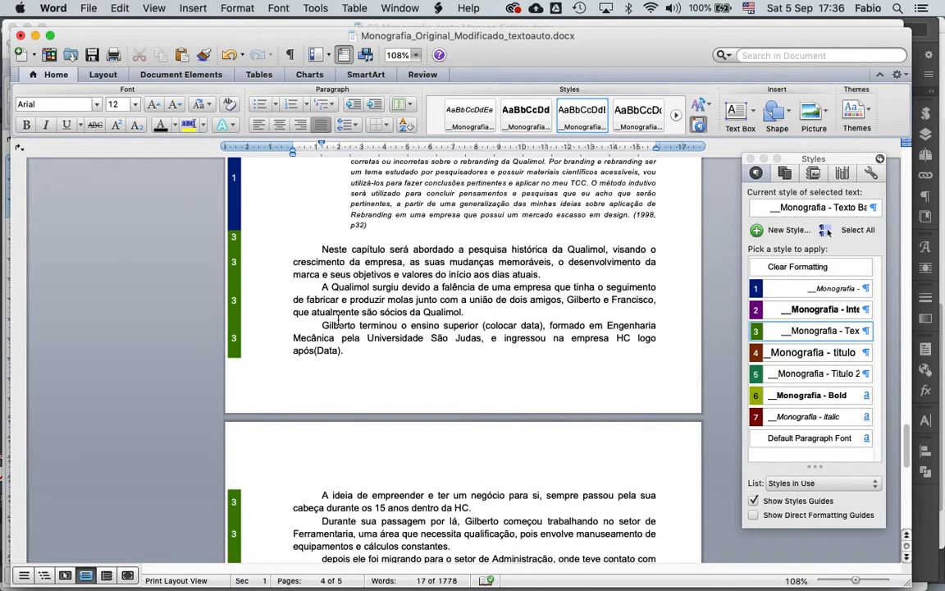
scroll(436, 365, down, 15)
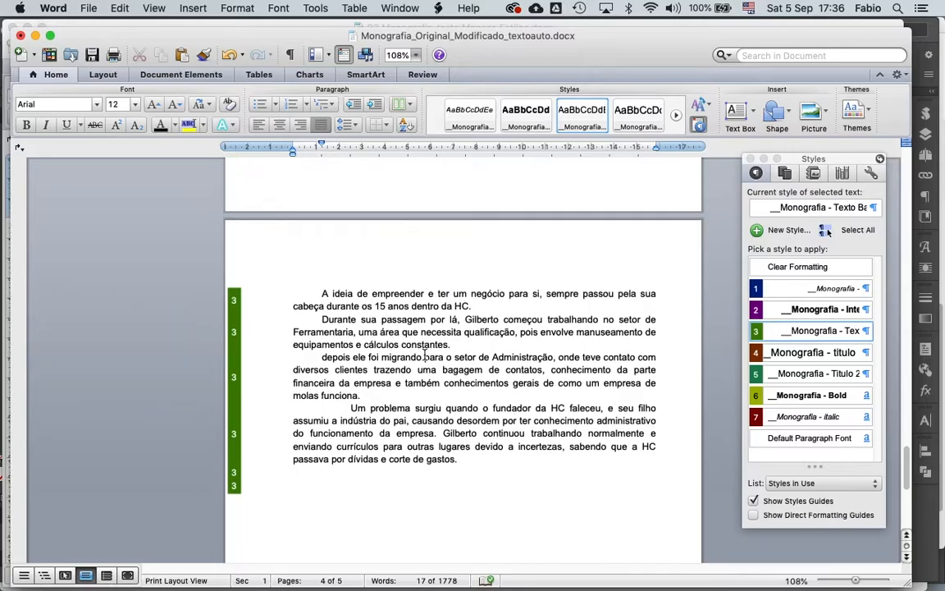
scroll(414, 327, down, 6)
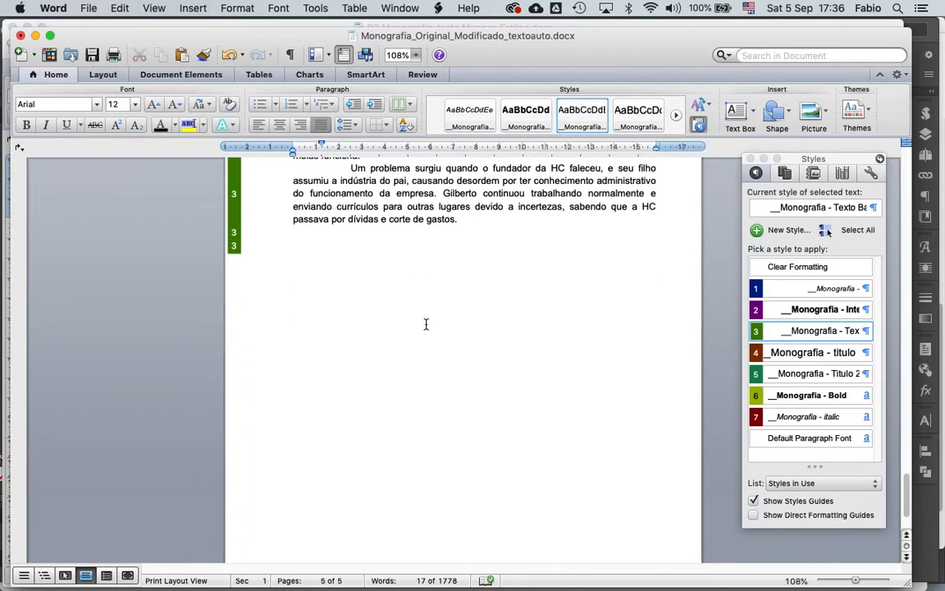
scroll(432, 312, up, 20)
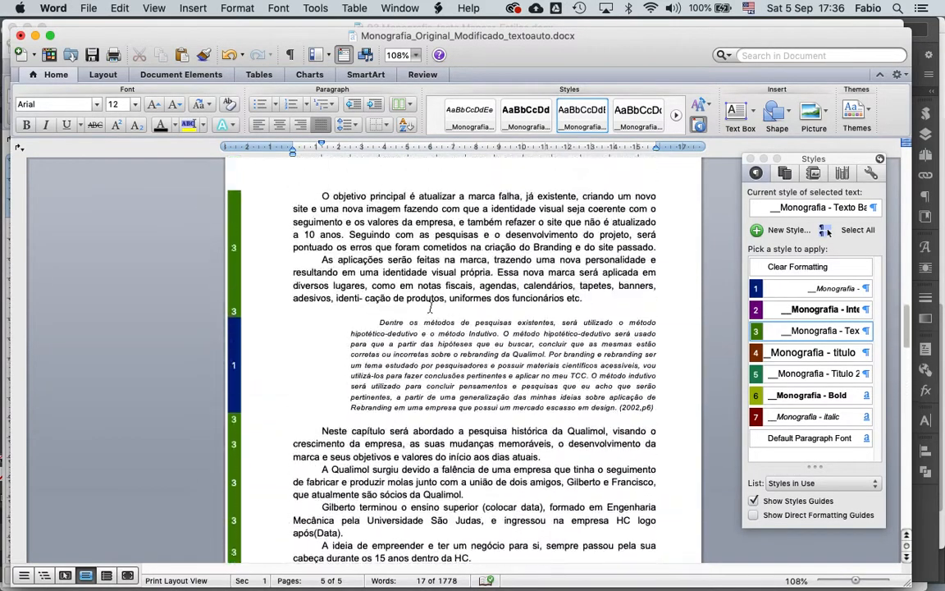
scroll(432, 308, up, 20)
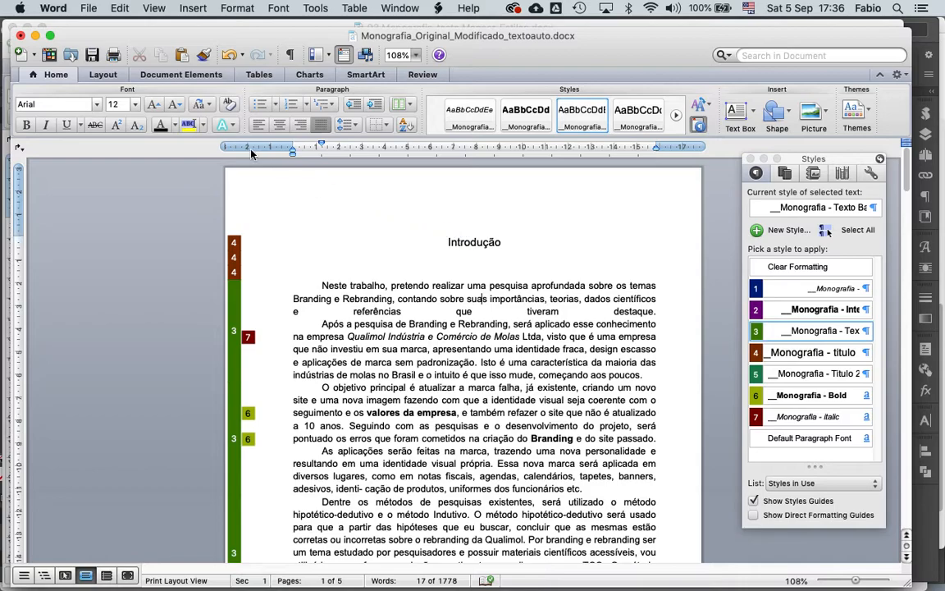
Step: Save a copy of the document in Word .docx format as "Monografia_Original_Modificado_texto incrivel" in the Textos Demonstração folder
click(88, 8)
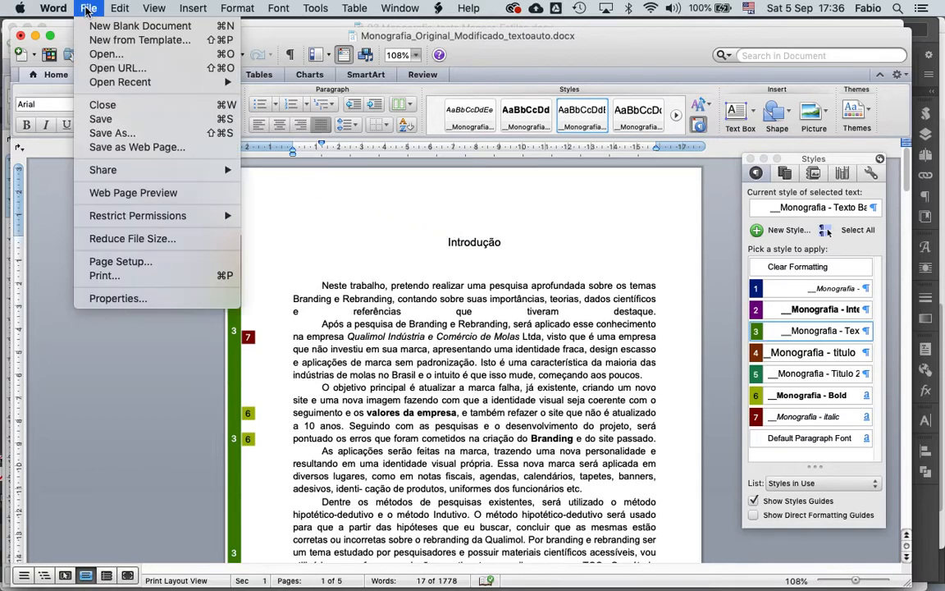
click(131, 137)
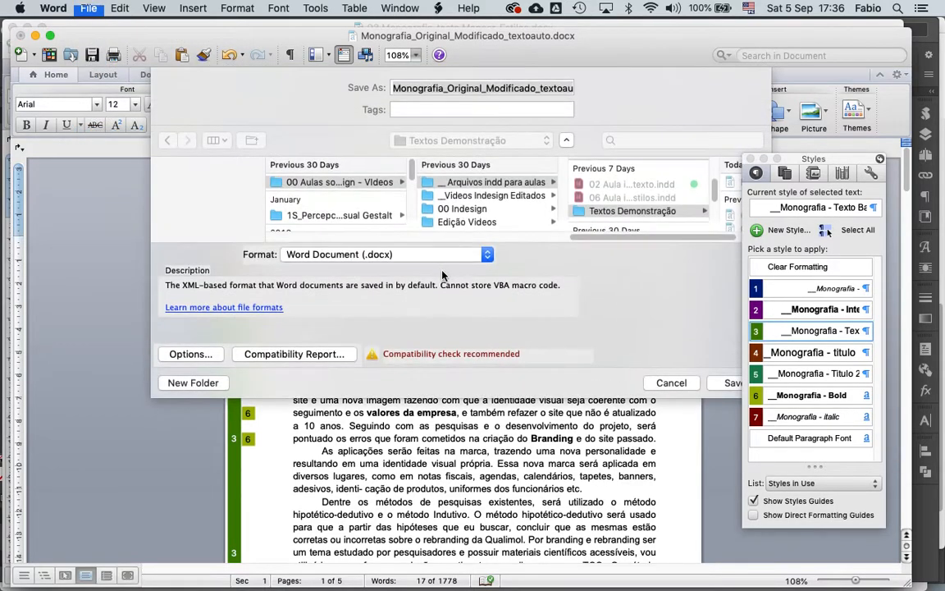
drag(539, 89, 615, 104)
text(texto incrivel)
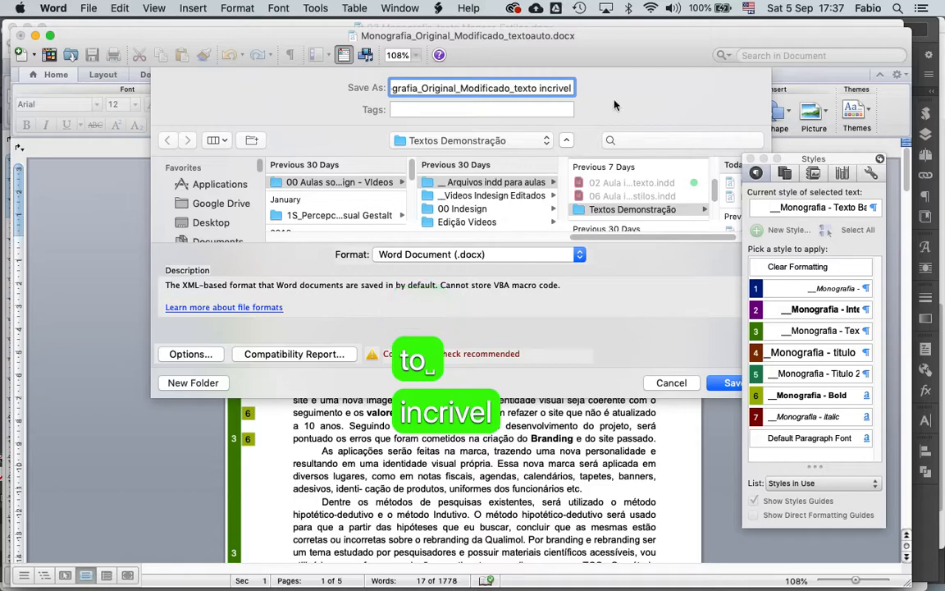
click(726, 386)
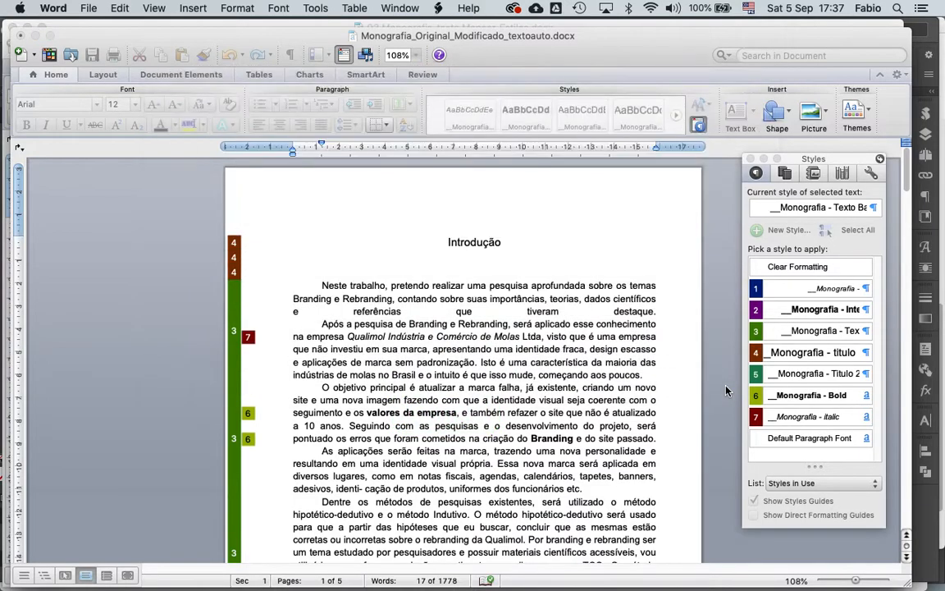